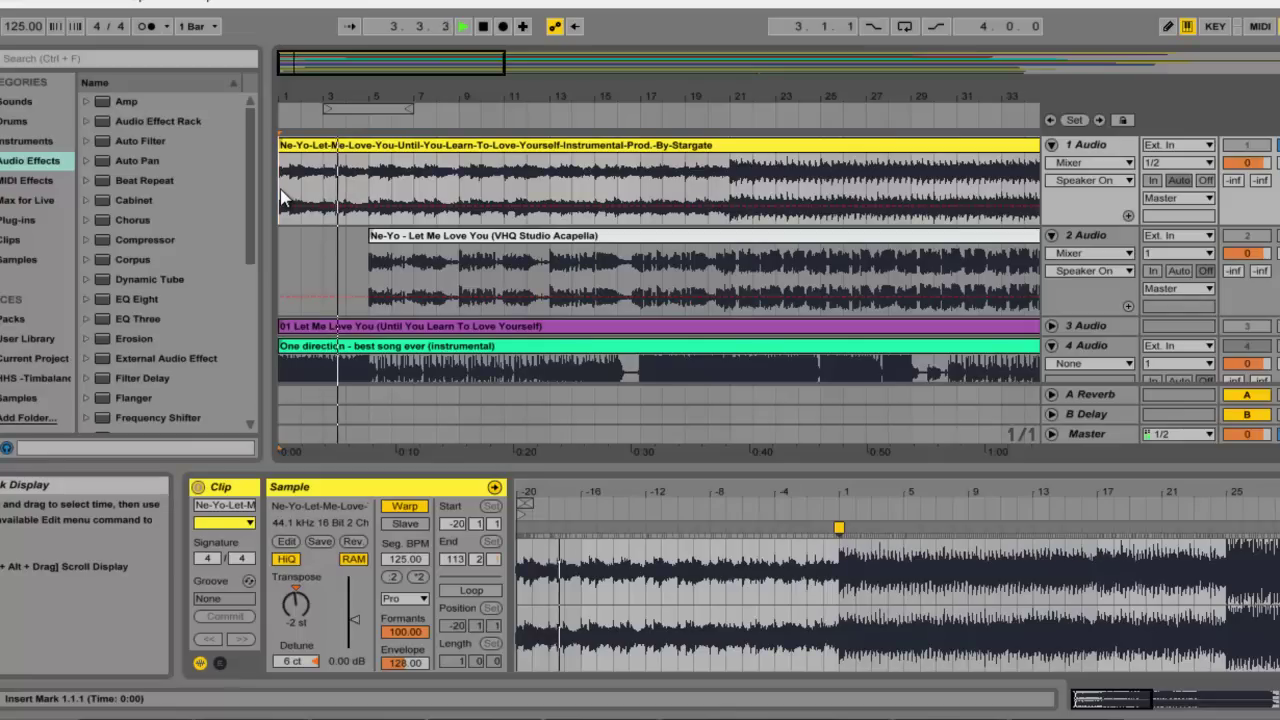
Step: Stop playback and examine the four-bar opening of the Ne-Yo instrumental and the tracks below it
key(space)
drag(305, 203, 362, 207)
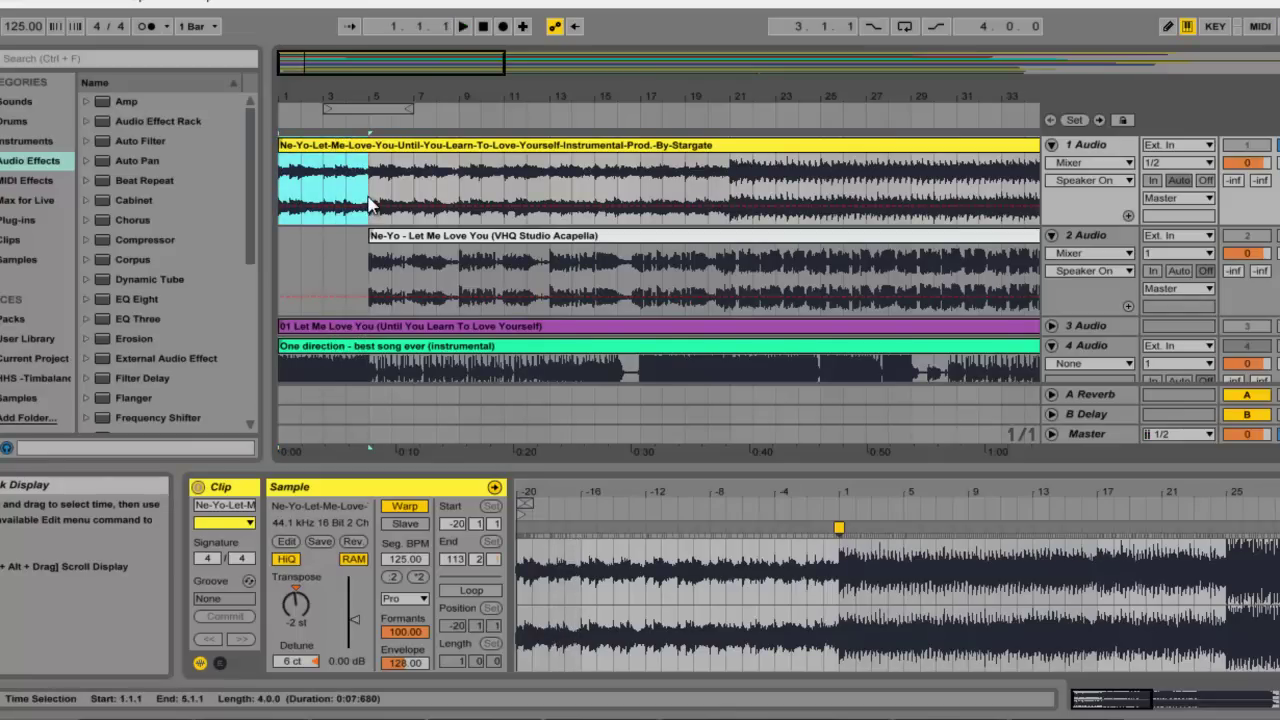
click(370, 204)
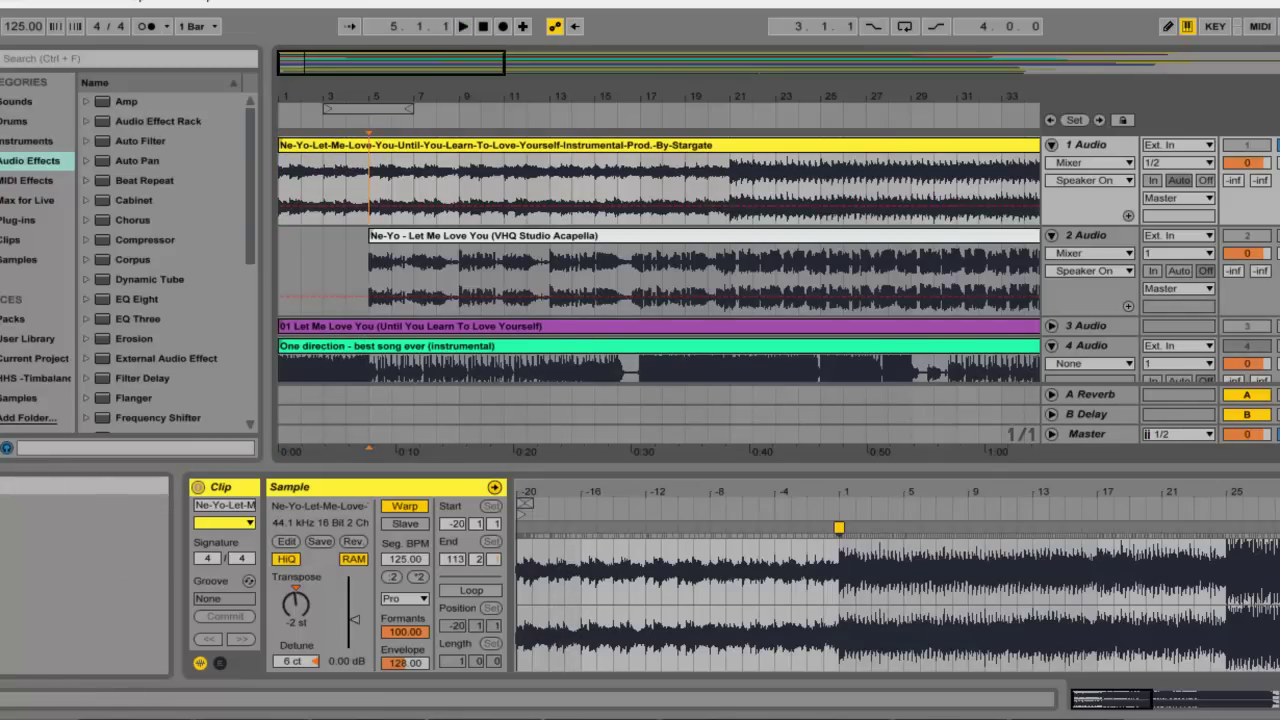
scroll(658, 260, down, 5)
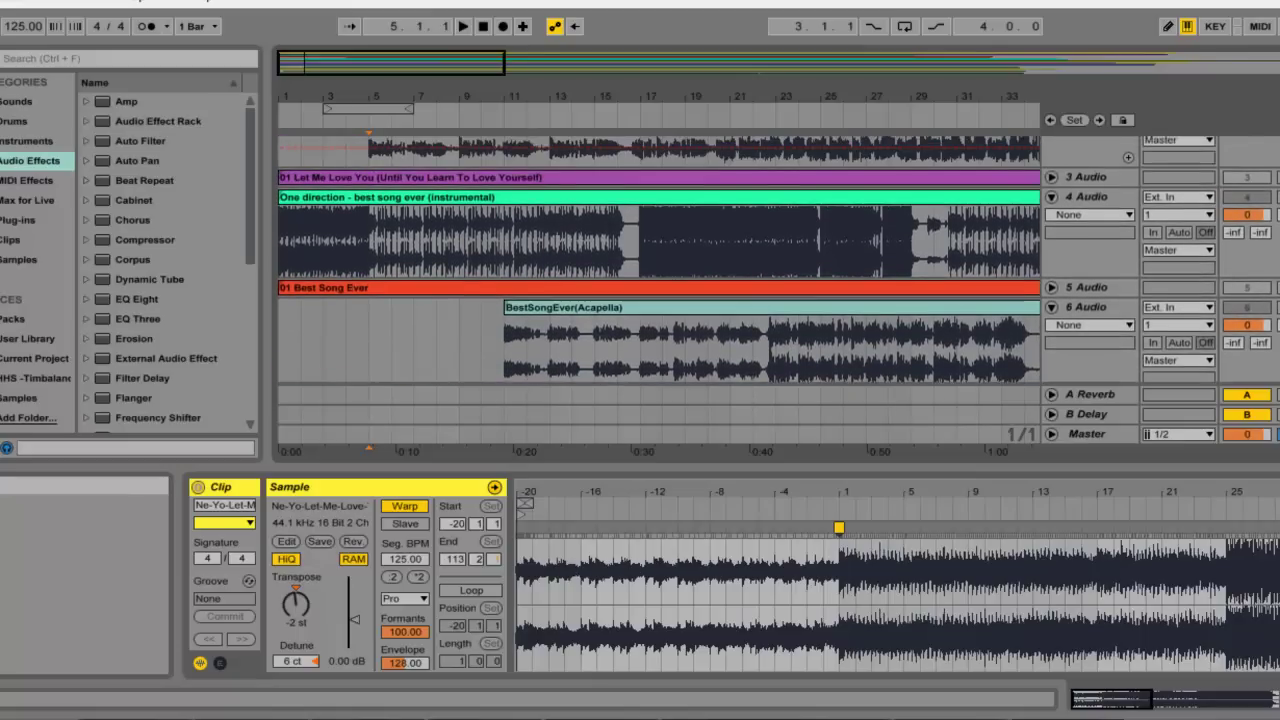
scroll(700, 234, up, 3)
Step: Shift the One Direction instrumental later, extend its start back to bar 5 to include the intro, and solo its track
click(548, 272)
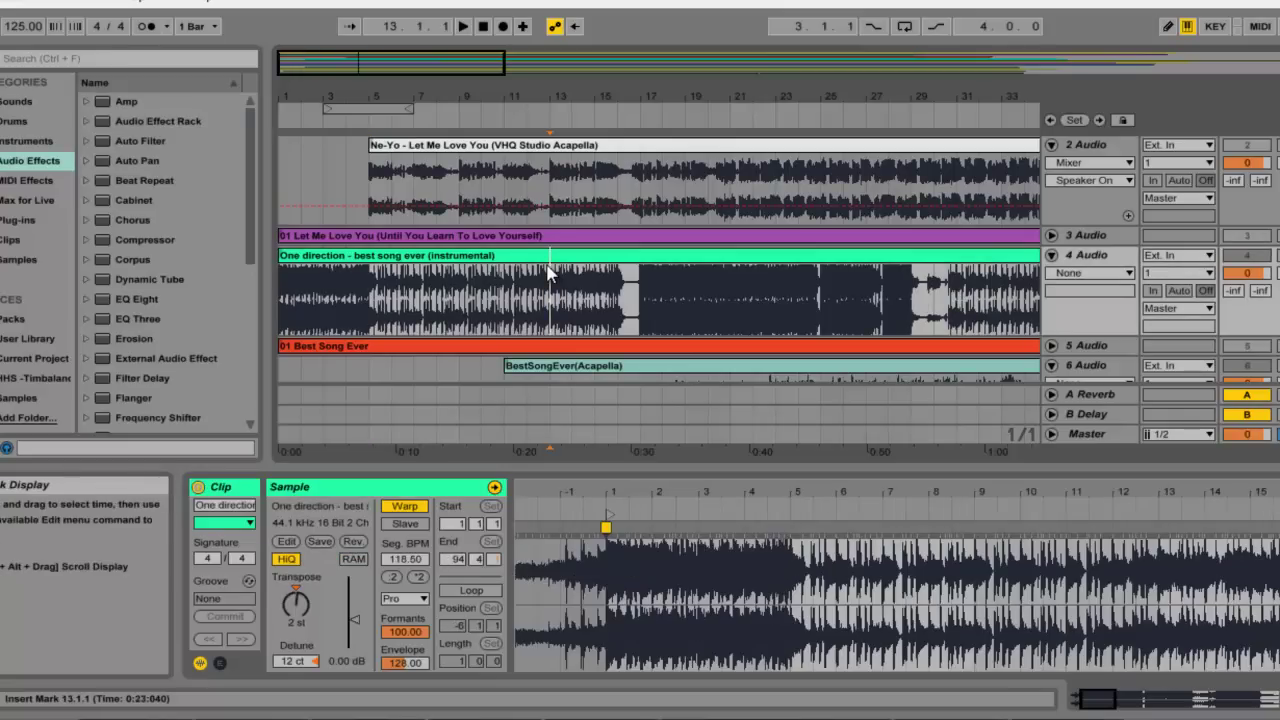
click(506, 259)
mouse_move(343, 272)
mouse_down()
mouse_move(543, 282)
mouse_move(458, 257)
mouse_move(355, 257)
mouse_up()
click(1239, 257)
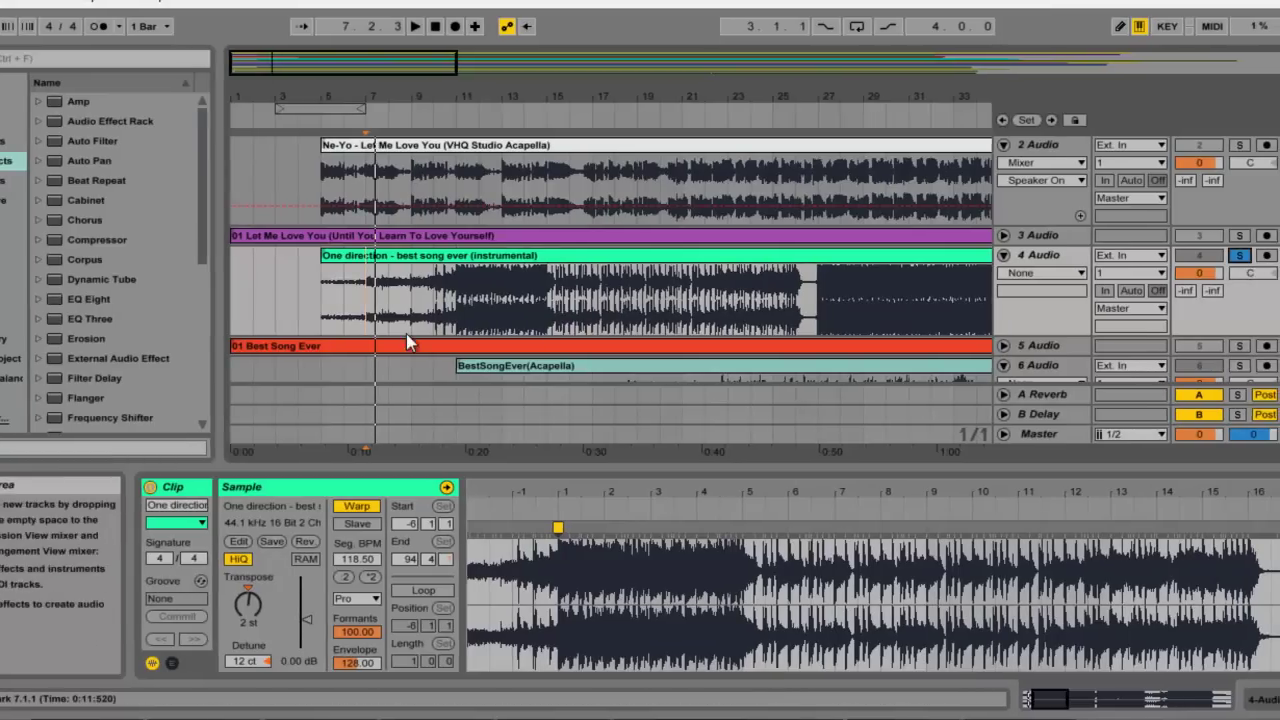
Step: Audition the One Direction instrumental from bar 7 and trim the clip's beginning to bar 7
click(366, 316)
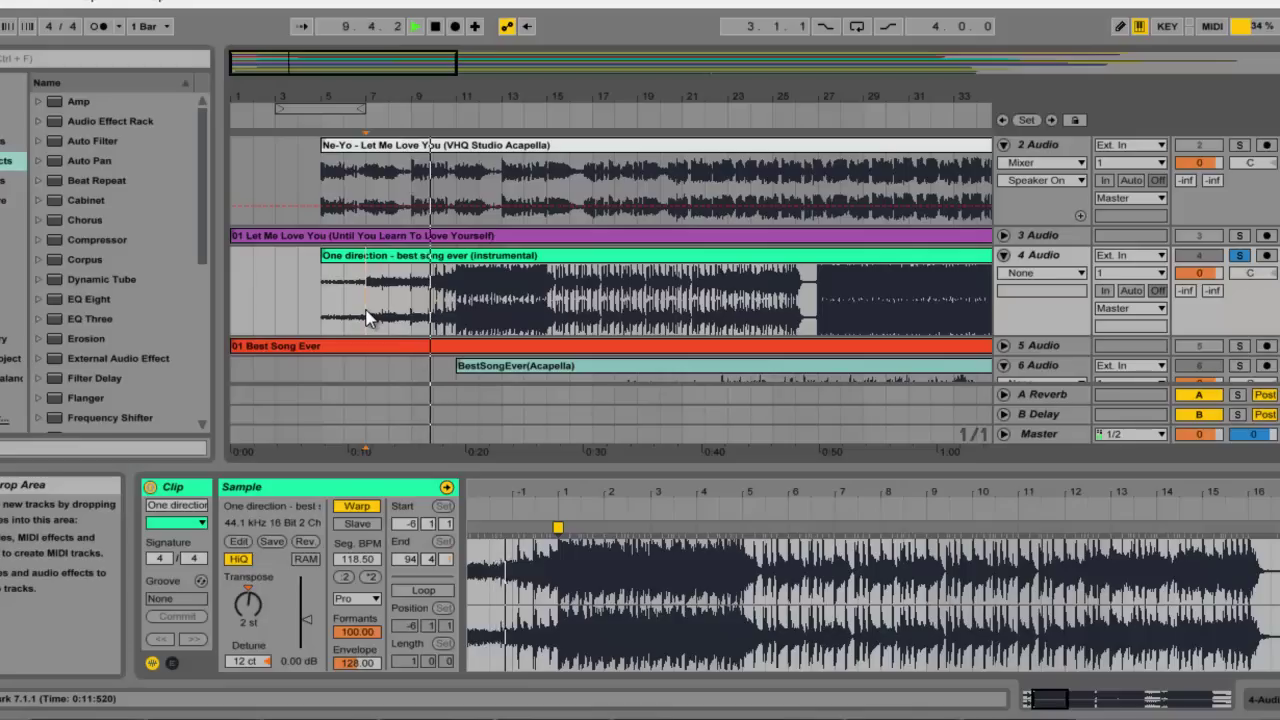
key(space)
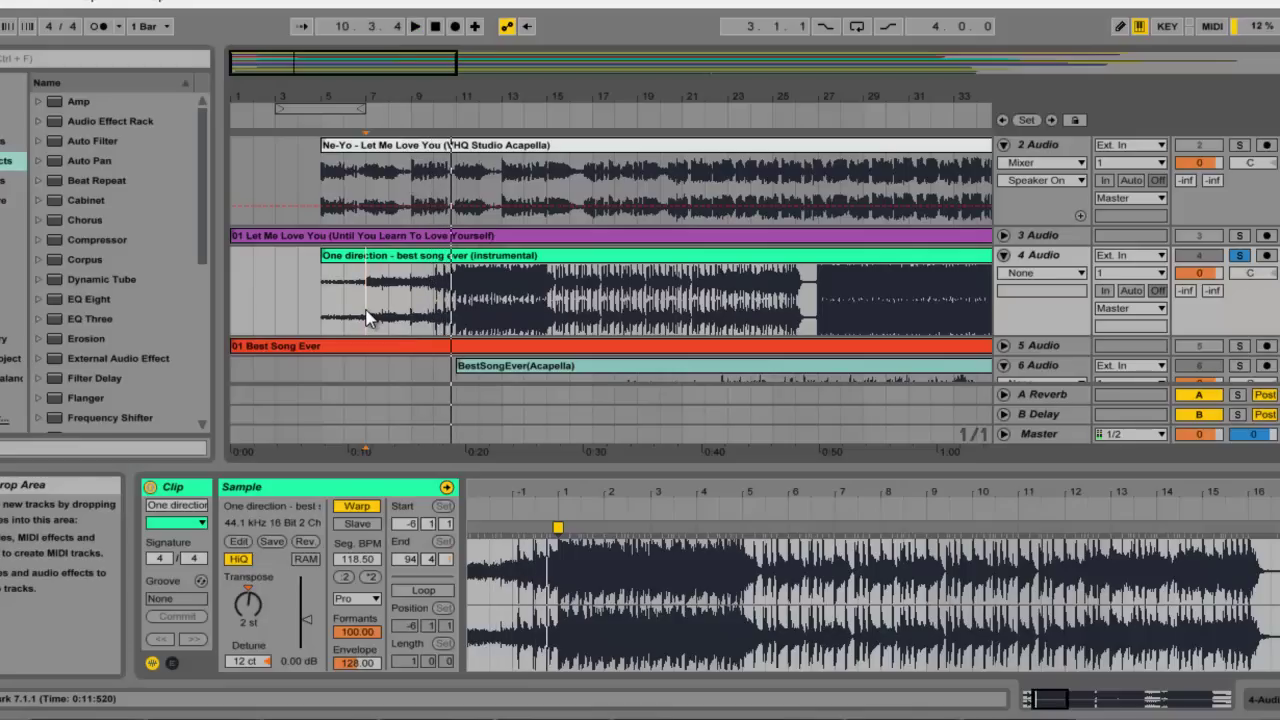
drag(323, 255, 366, 255)
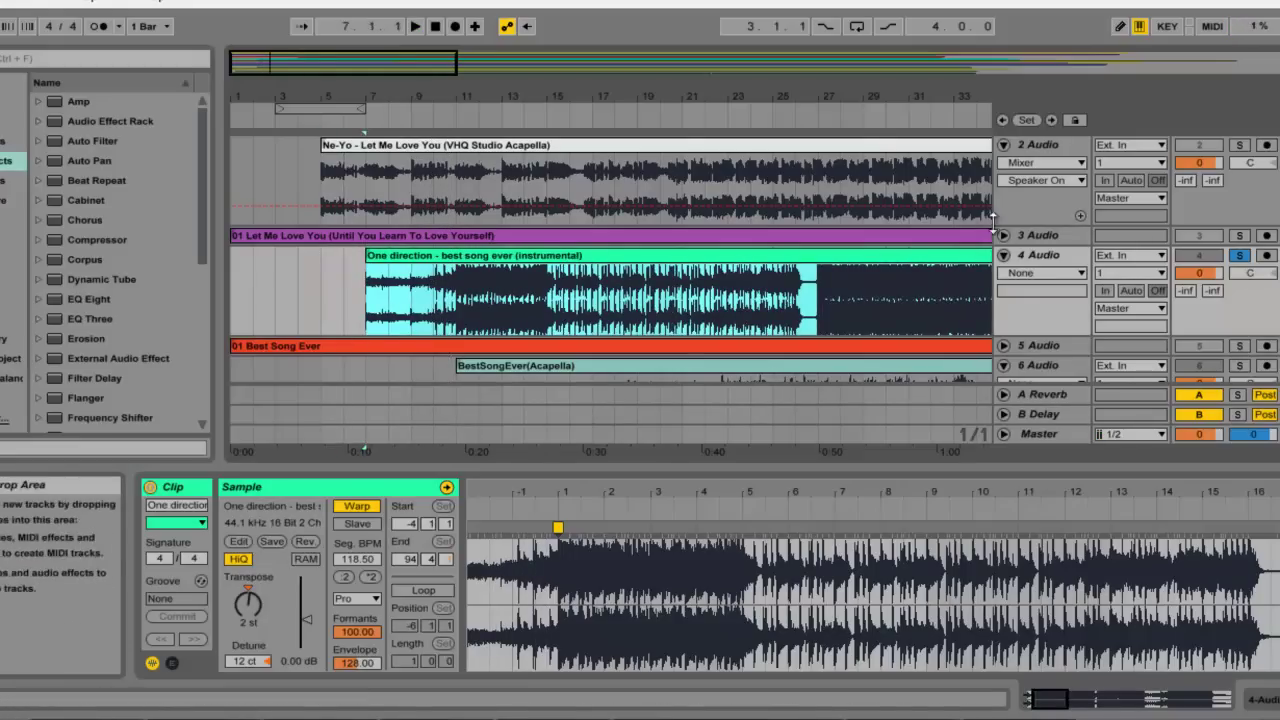
Step: Move the One Direction instrumental track directly beneath 1 Audio and play both soloed instrumentals from bar 1
scroll(1049, 326, up, 3)
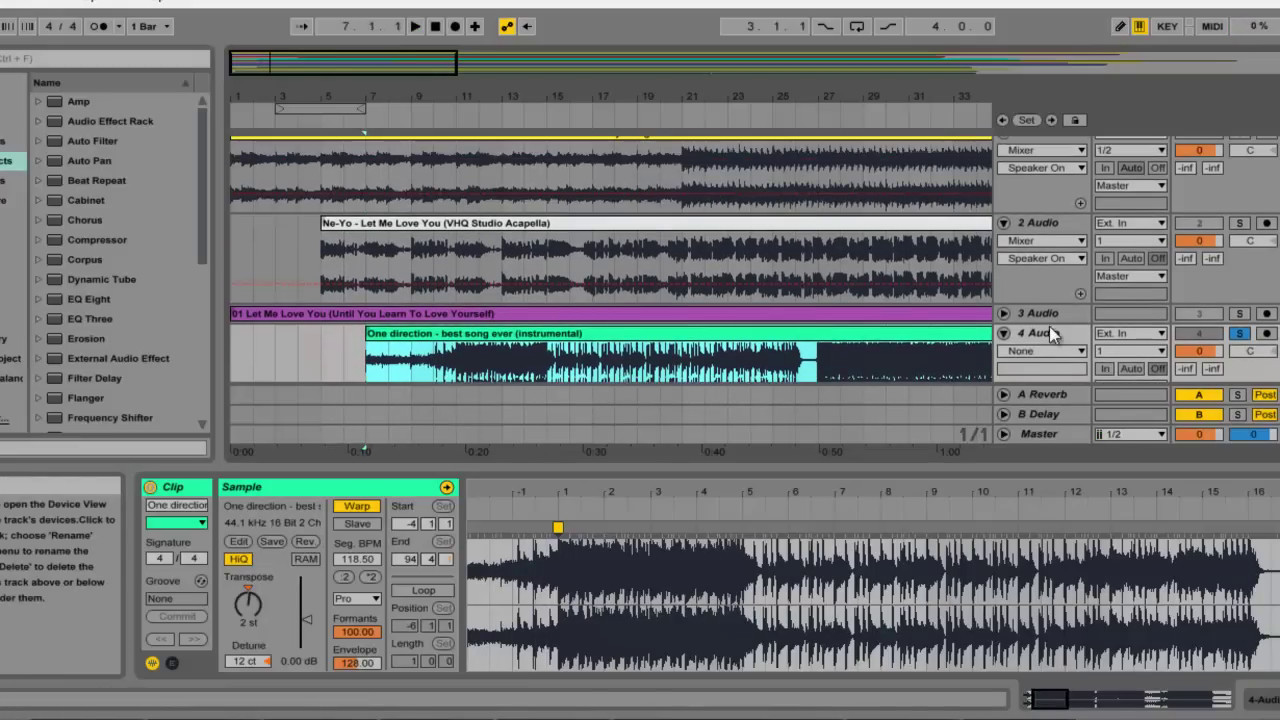
drag(1045, 328, 1045, 222)
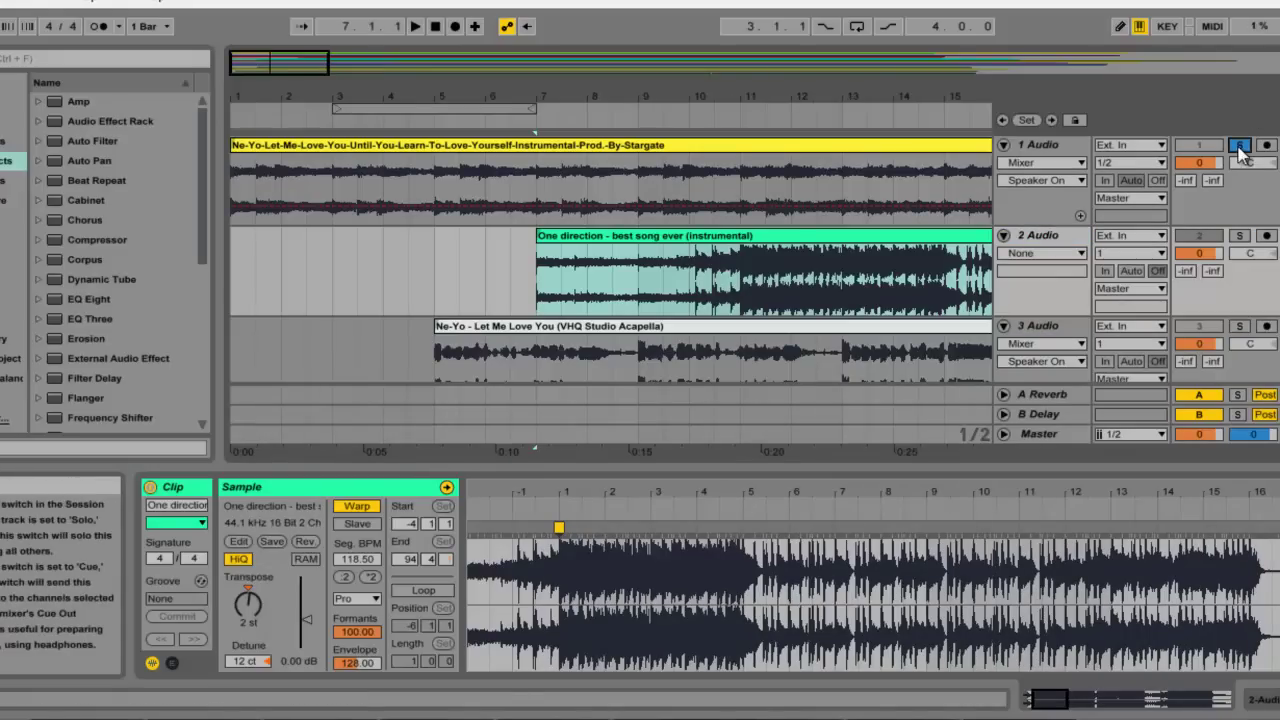
click(240, 273)
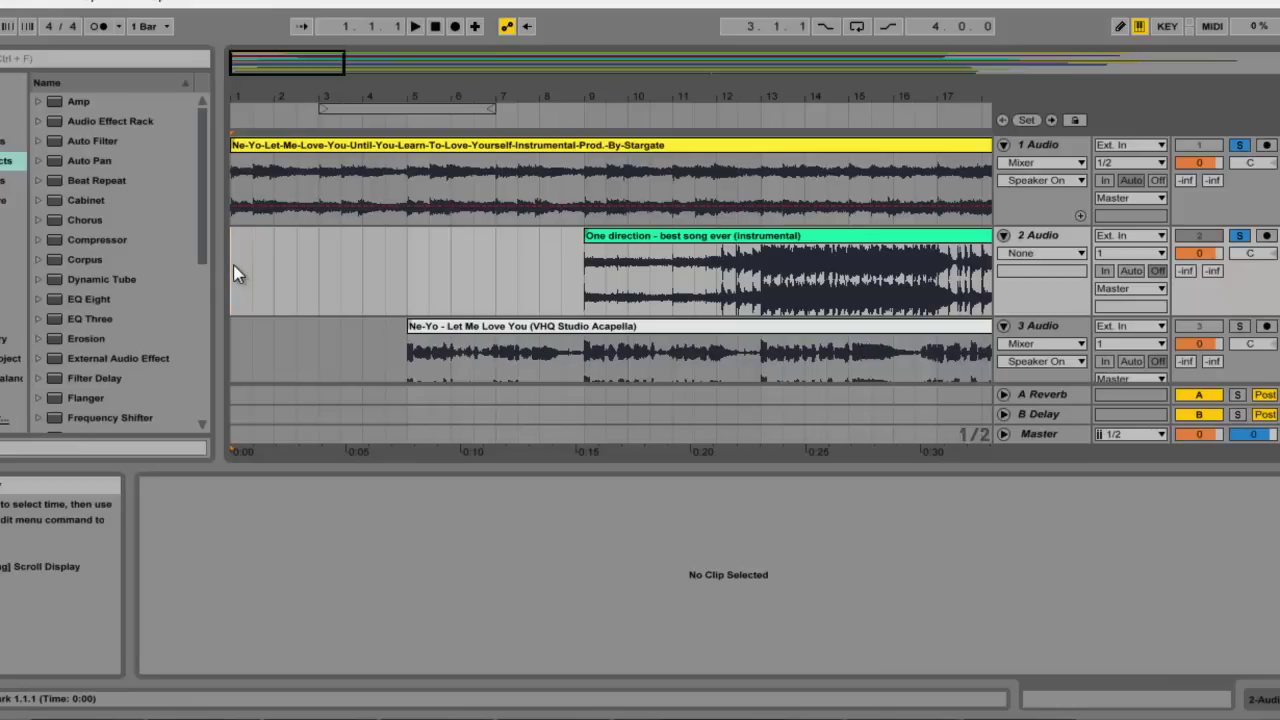
key(space)
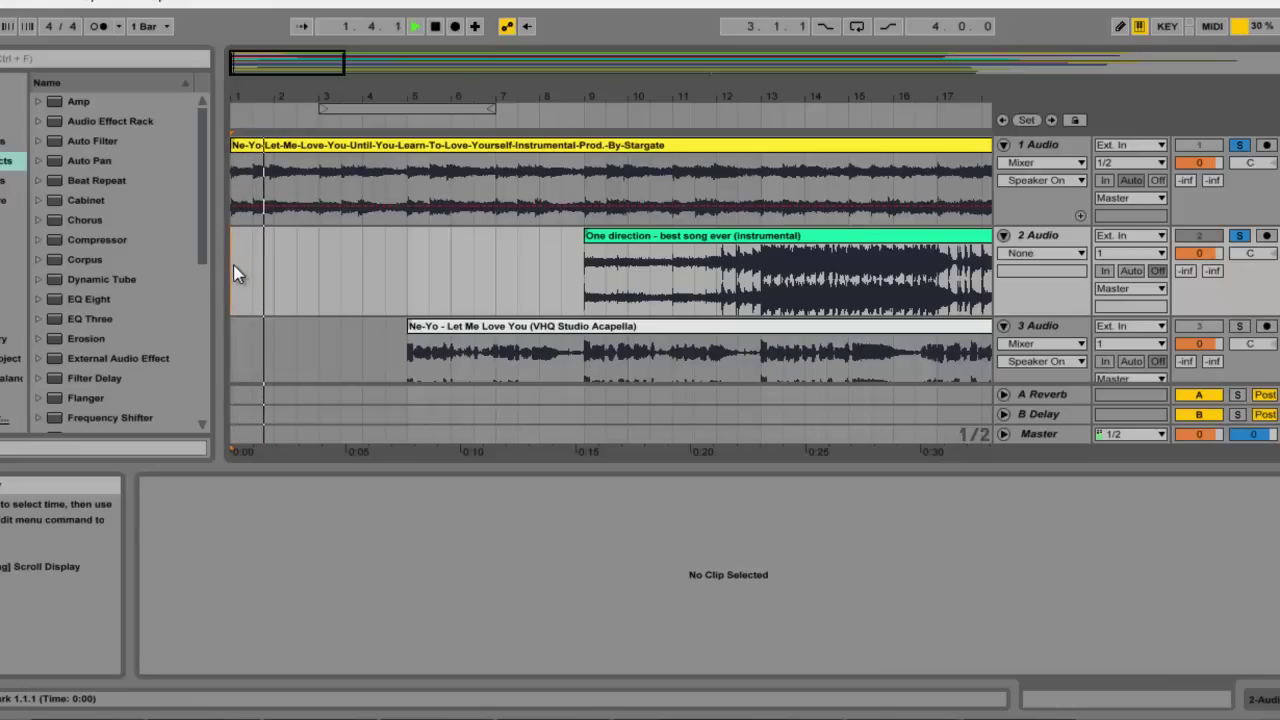
Step: Move the One Direction instrumental clip to start at bar 5, aligned with the Ne-Yo acapella
drag(615, 238, 443, 244)
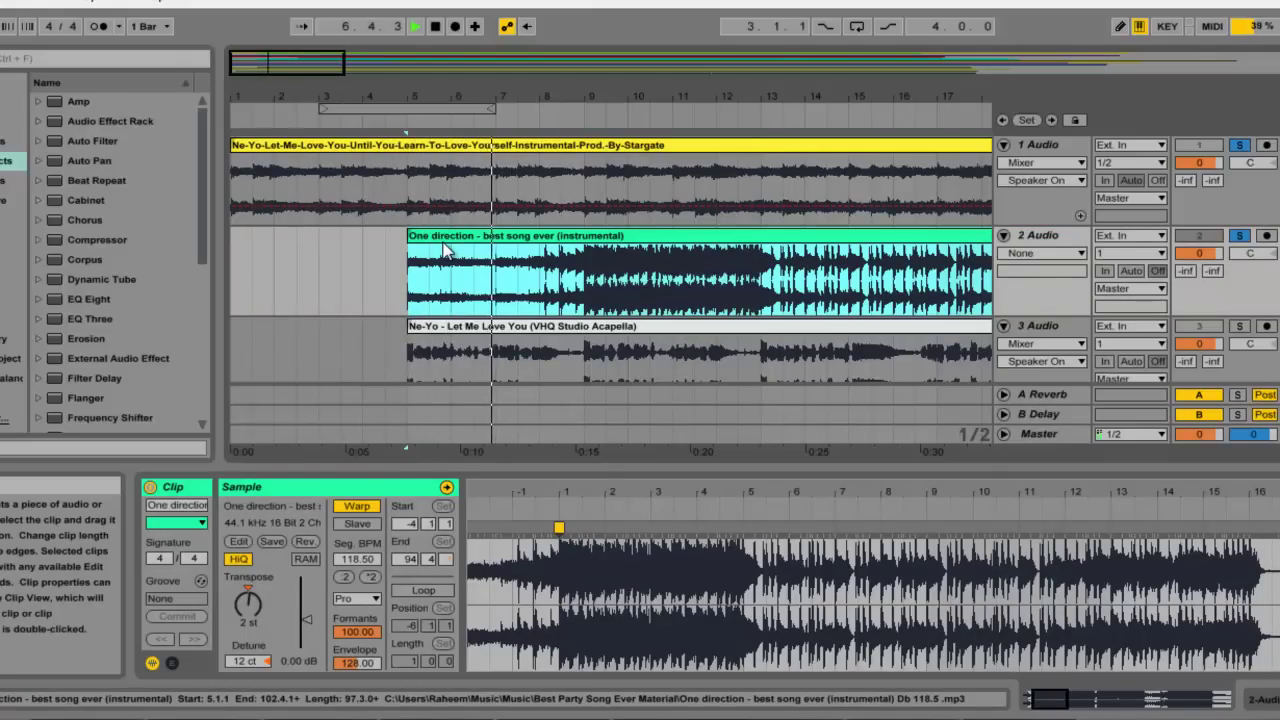
click(499, 280)
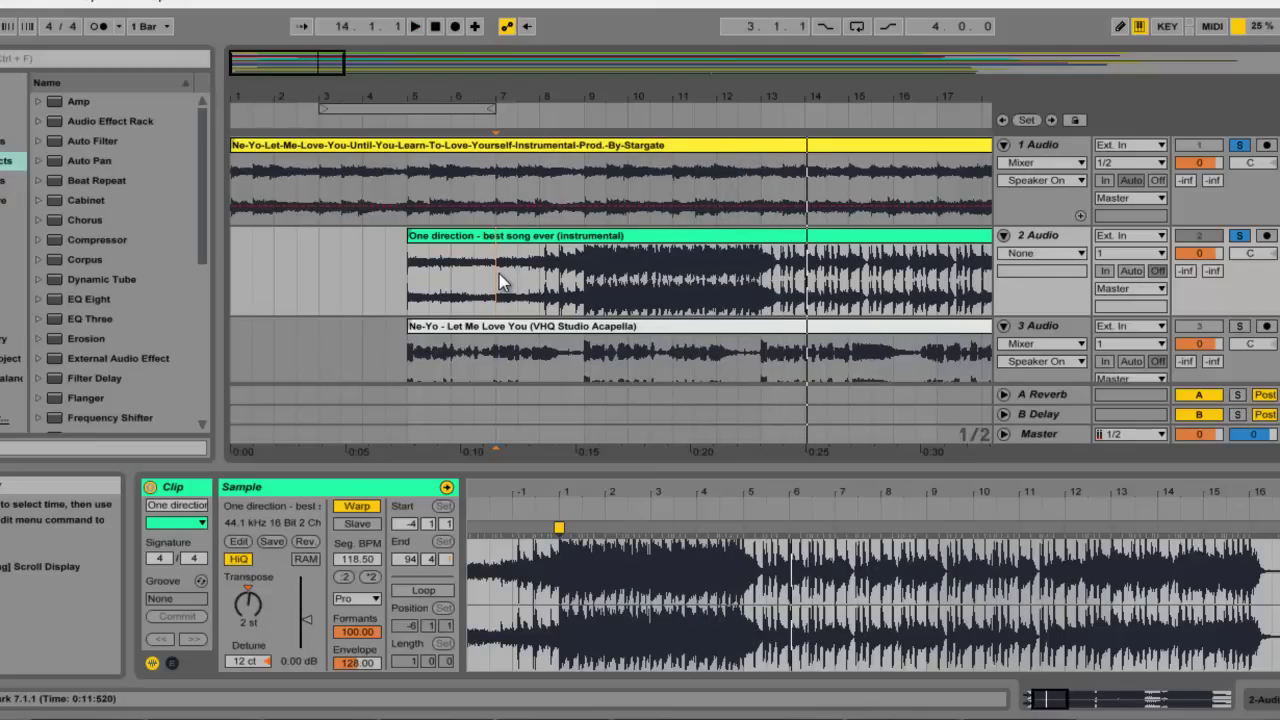
drag(568, 110, 572, 97)
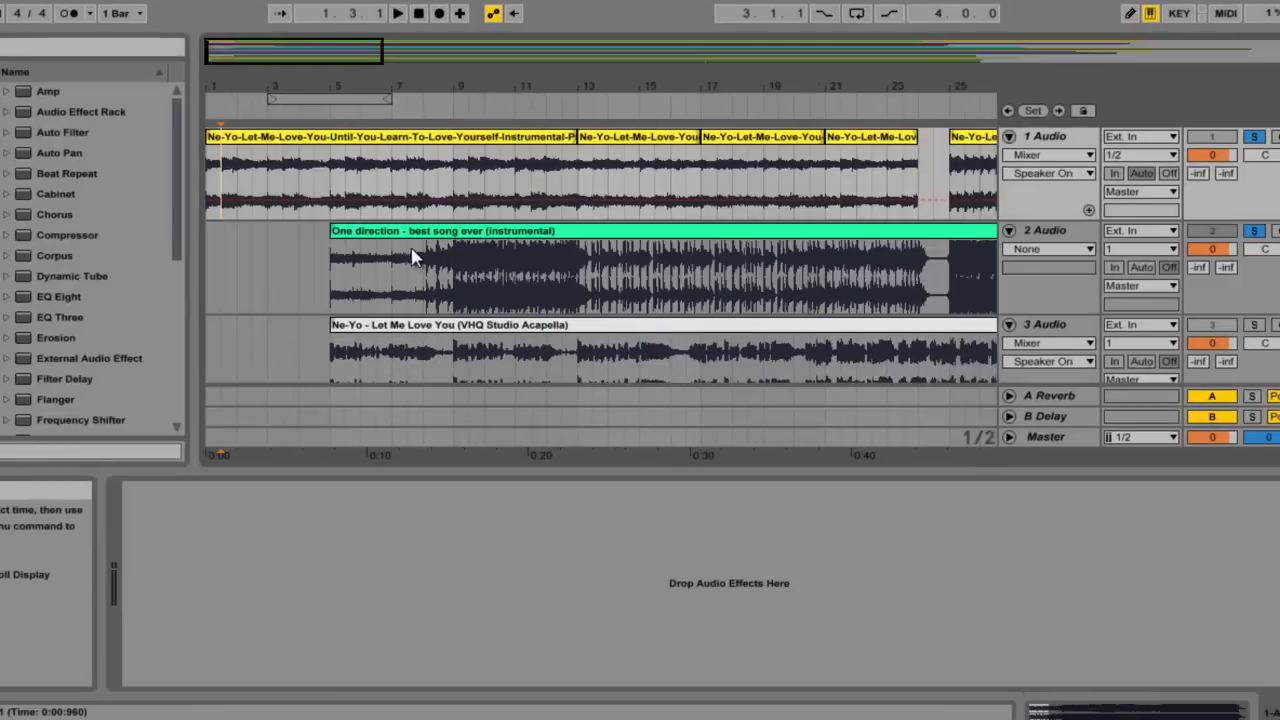
Step: Open the One Direction instrumental's clip settings and set its gain to -1.00 dB
click(394, 240)
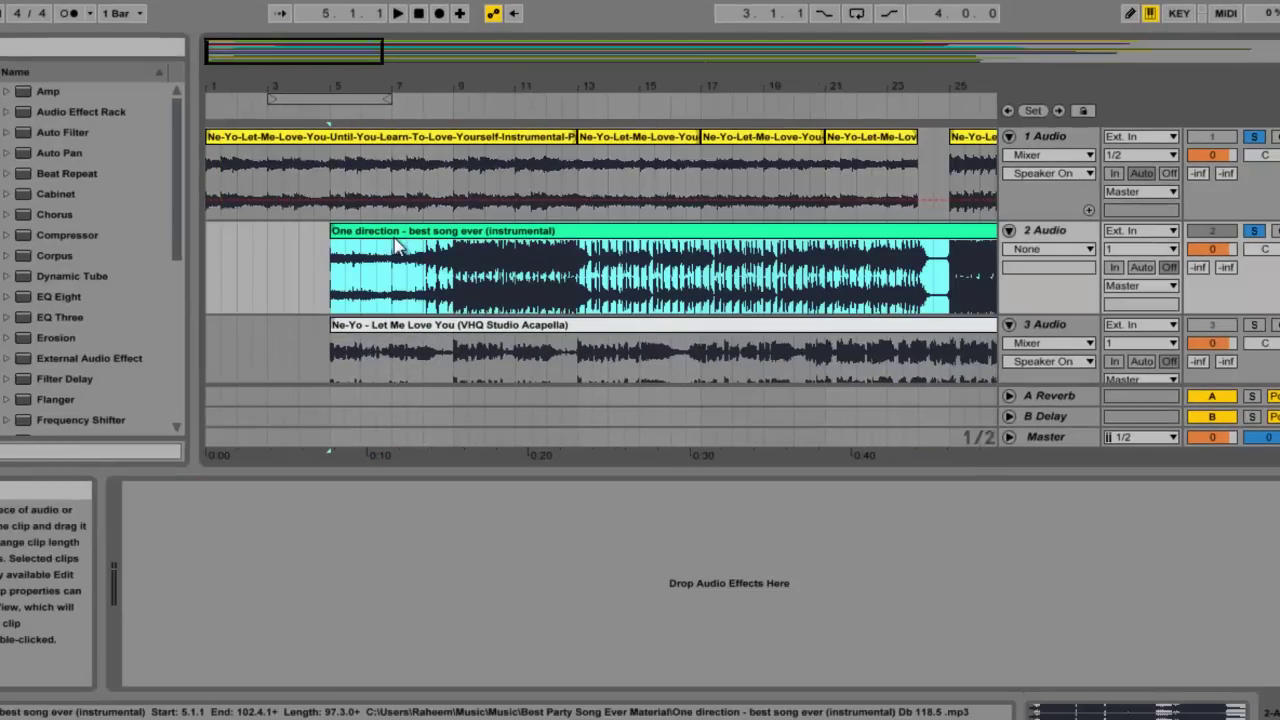
click(1075, 711)
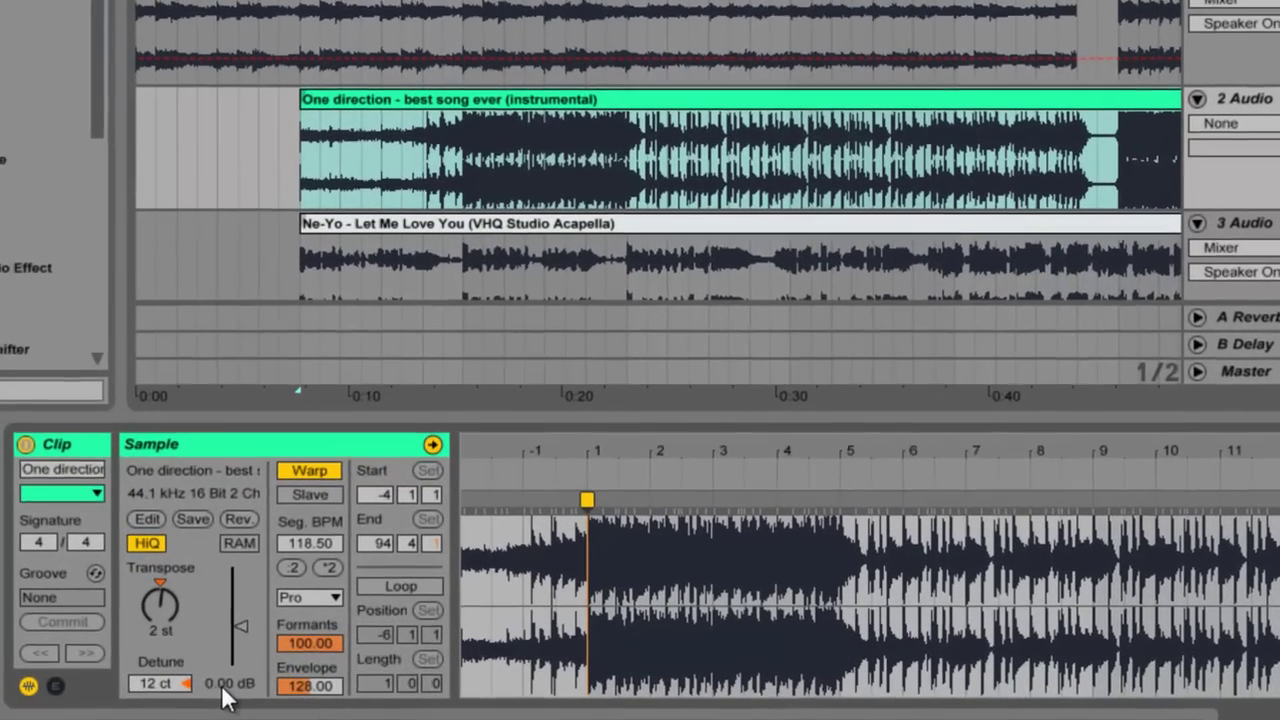
click(221, 684)
text(-1.00)
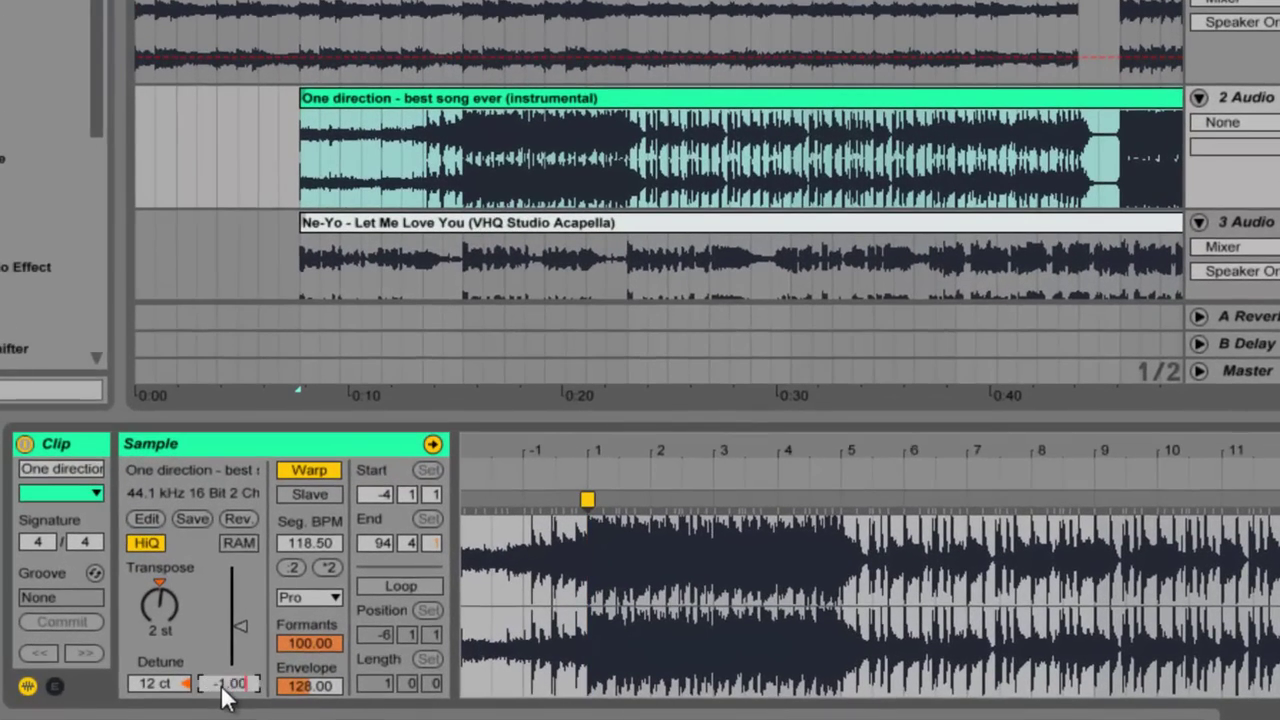
key(Return)
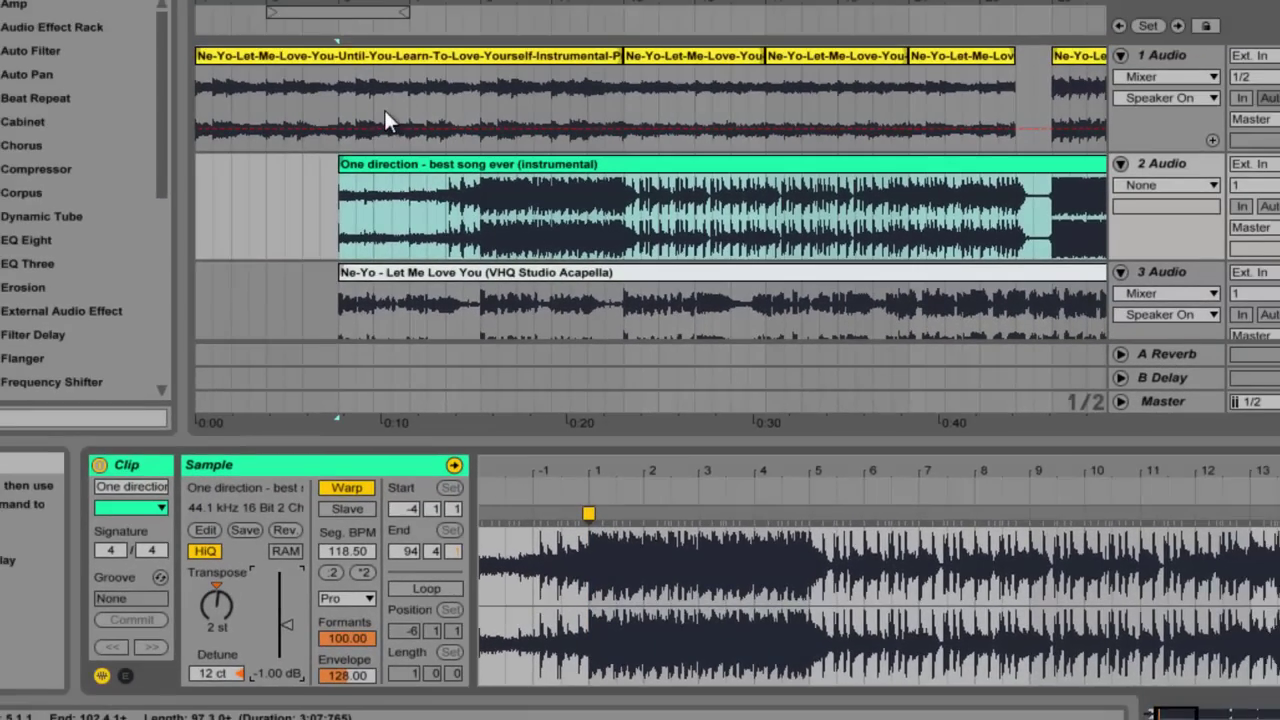
Step: Compare the clip gain of the One Direction instrumental with the Ne-Yo instrumental segments between bars 1 and 21
click(321, 8)
click(586, 20)
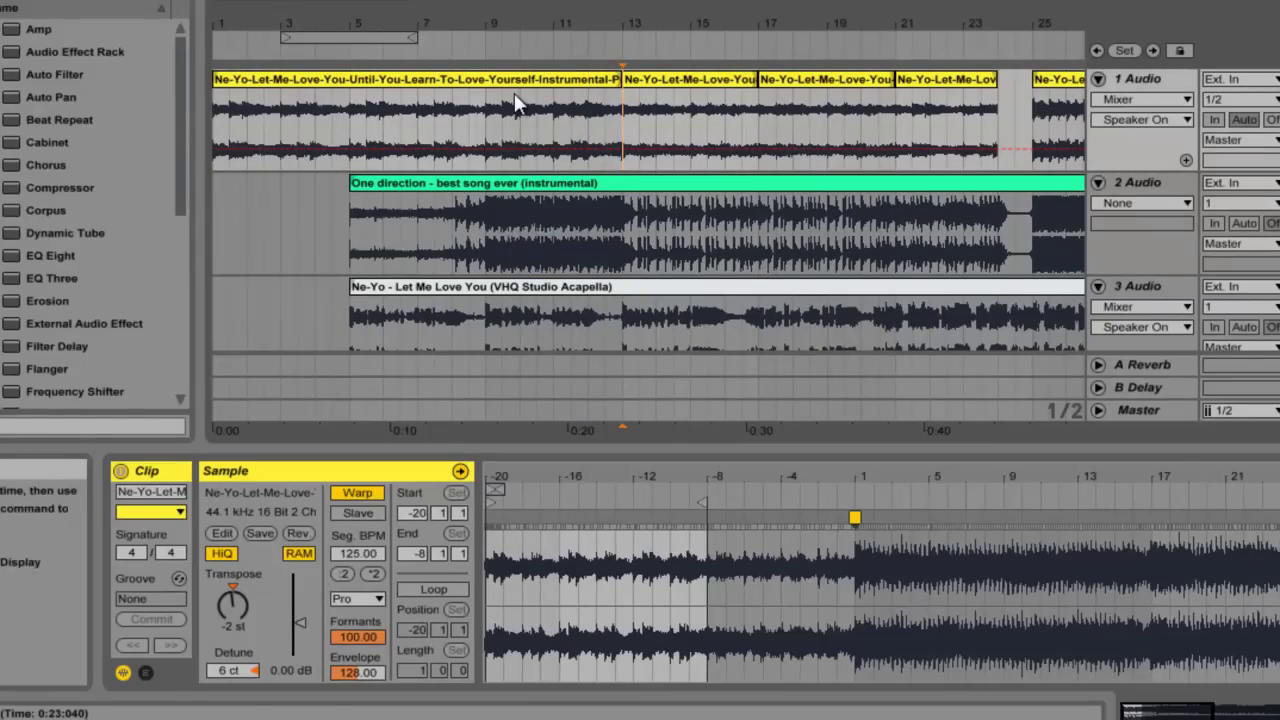
click(639, 229)
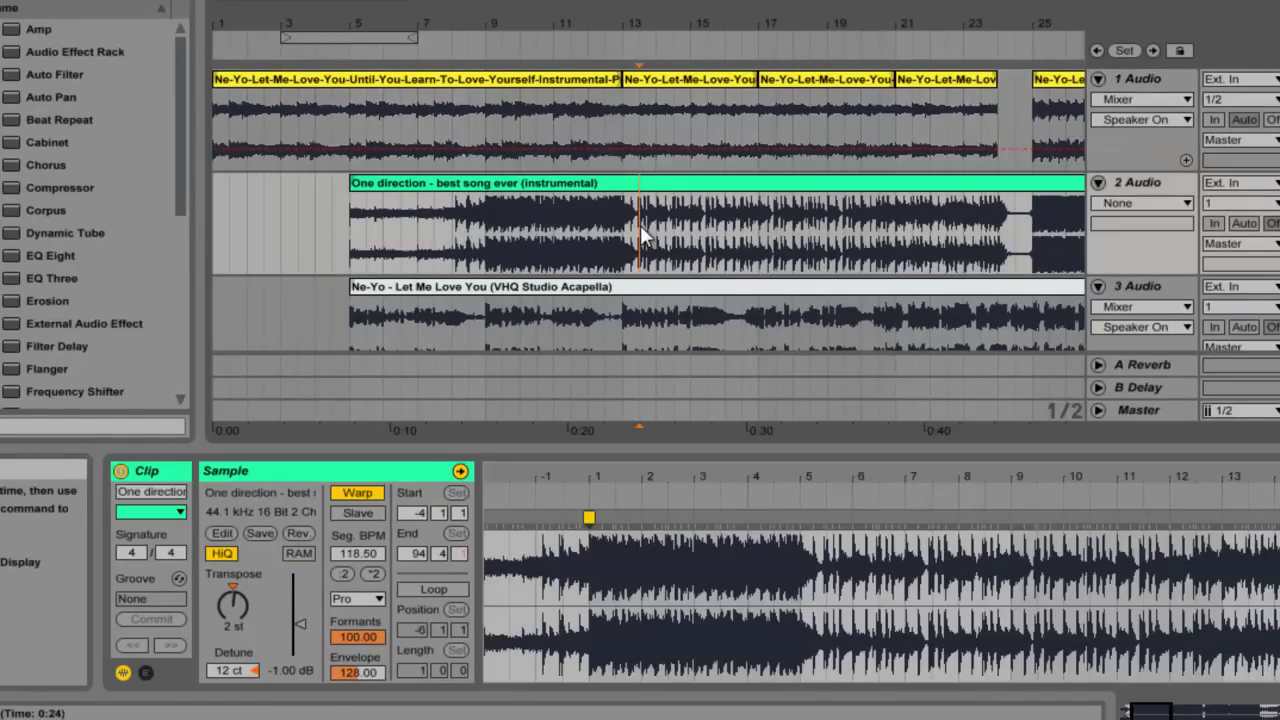
click(617, 139)
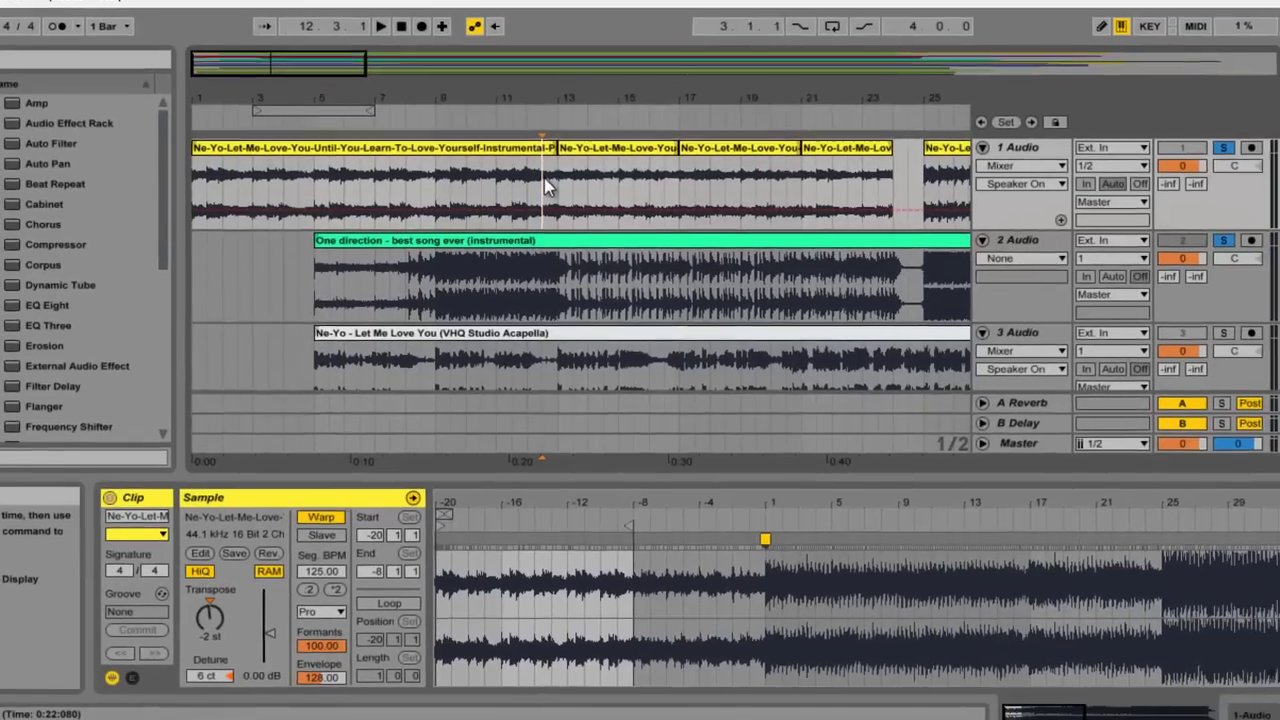
click(587, 151)
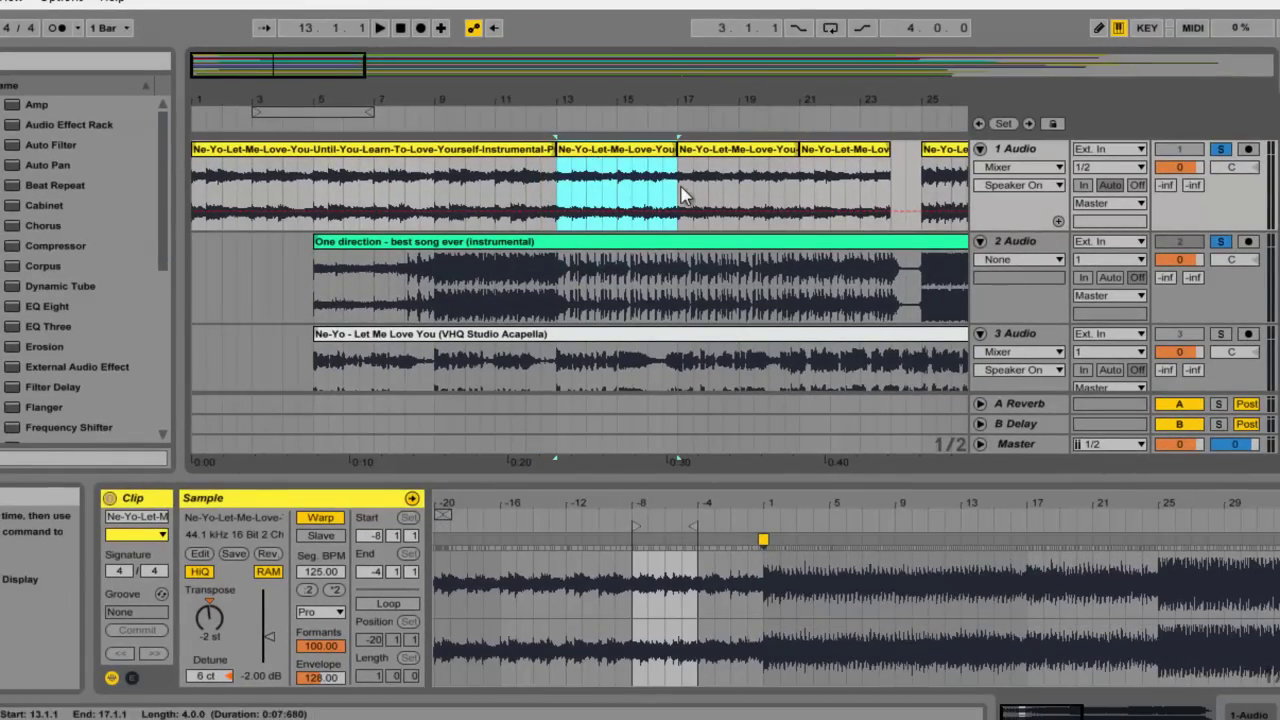
click(724, 180)
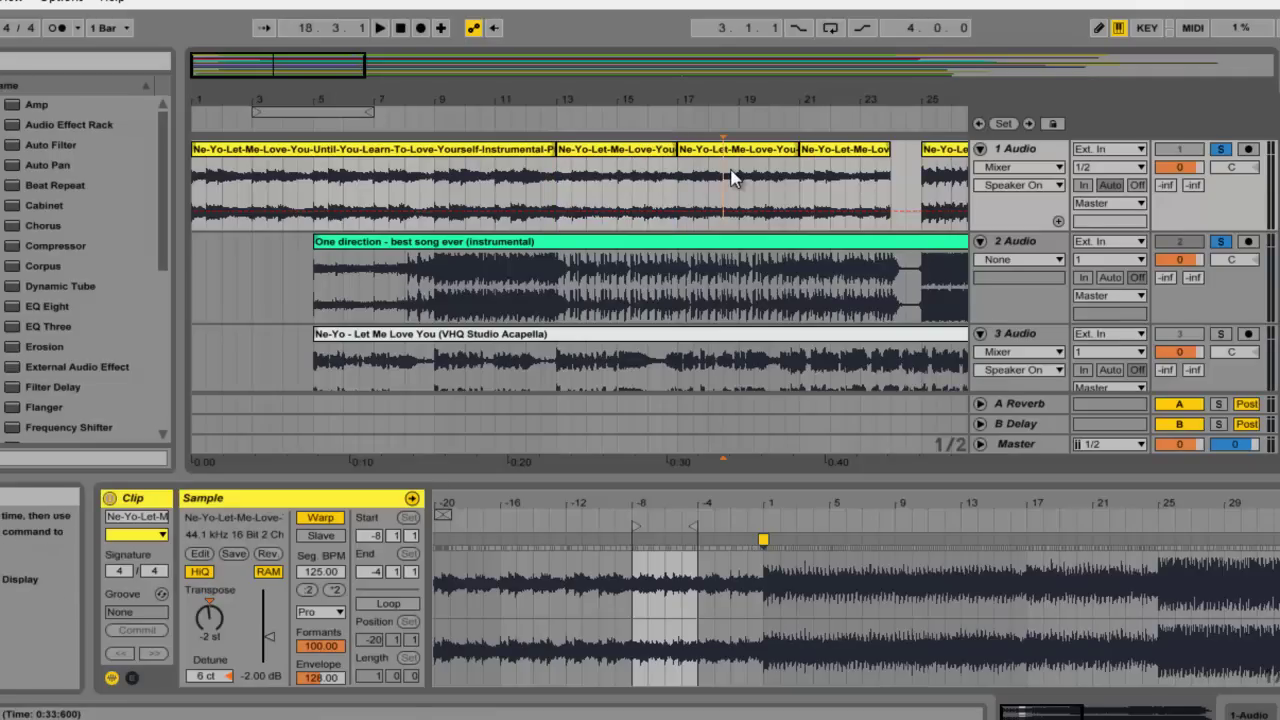
click(729, 152)
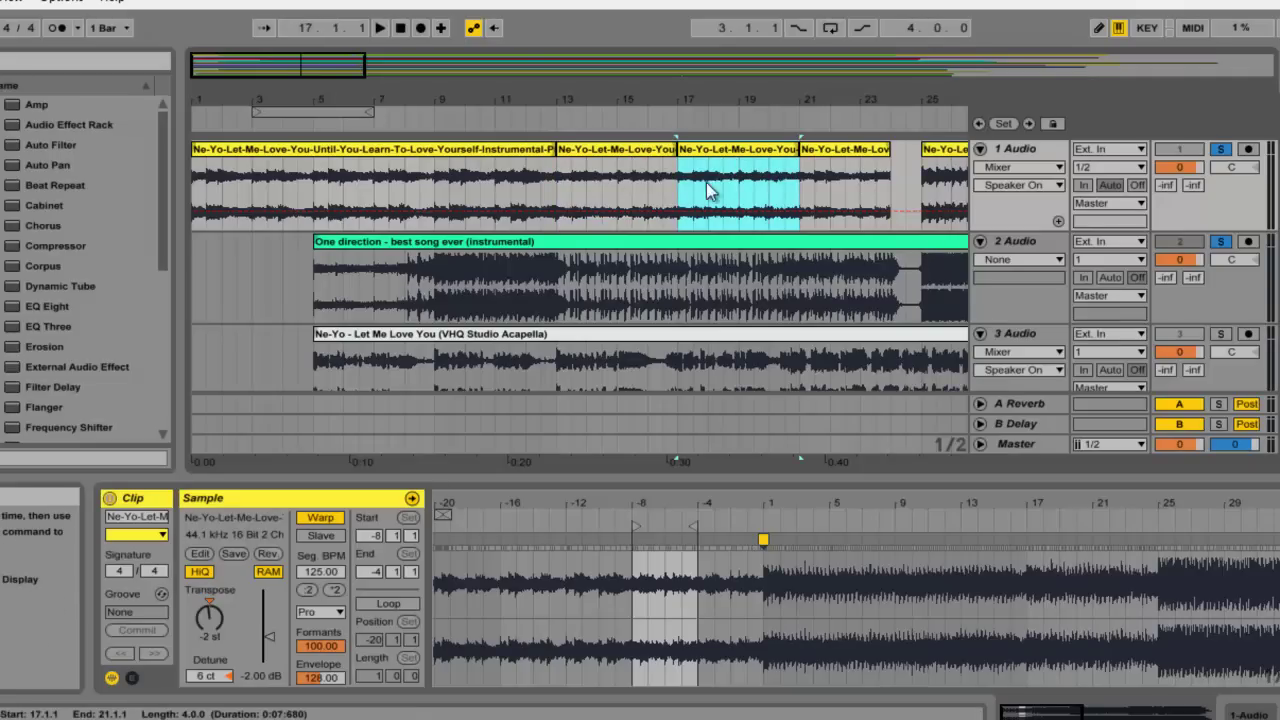
Step: Play both instrumentals from about bar 15, unsoloing 2 Audio to hear the Ne-Yo segments alone, and solo it again before stopping
click(643, 178)
key(space)
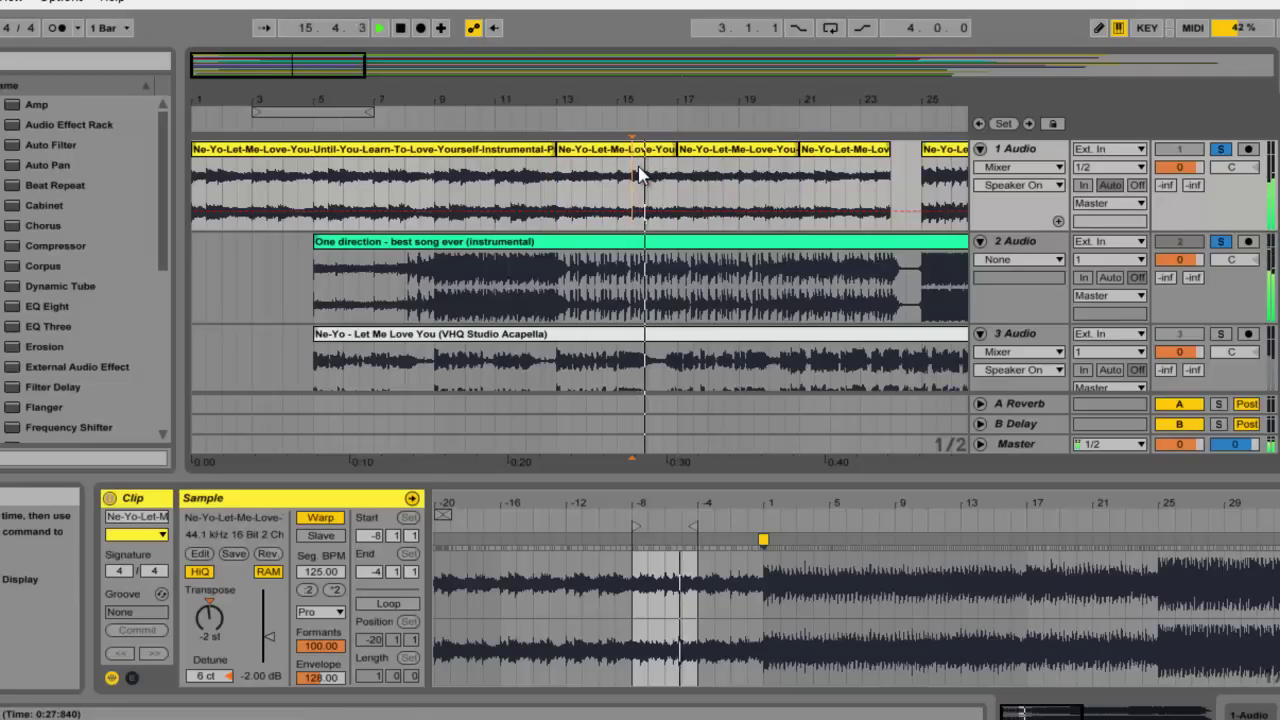
click(1220, 241)
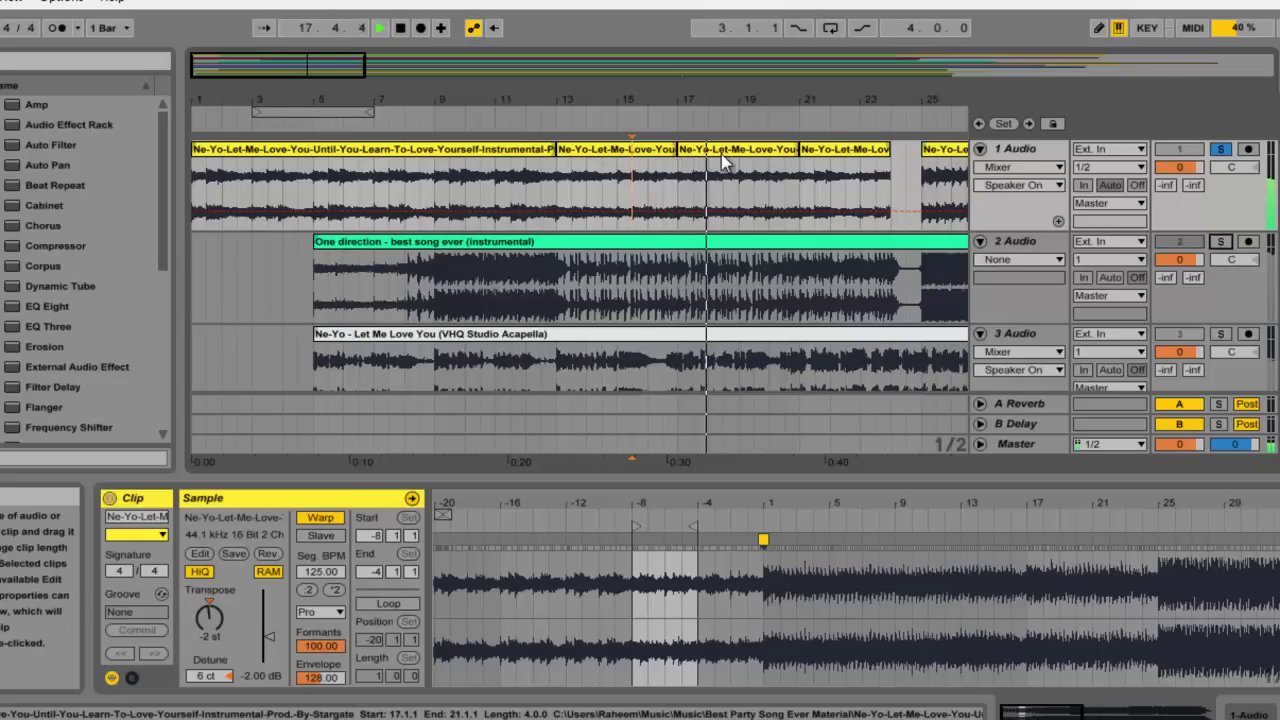
click(829, 158)
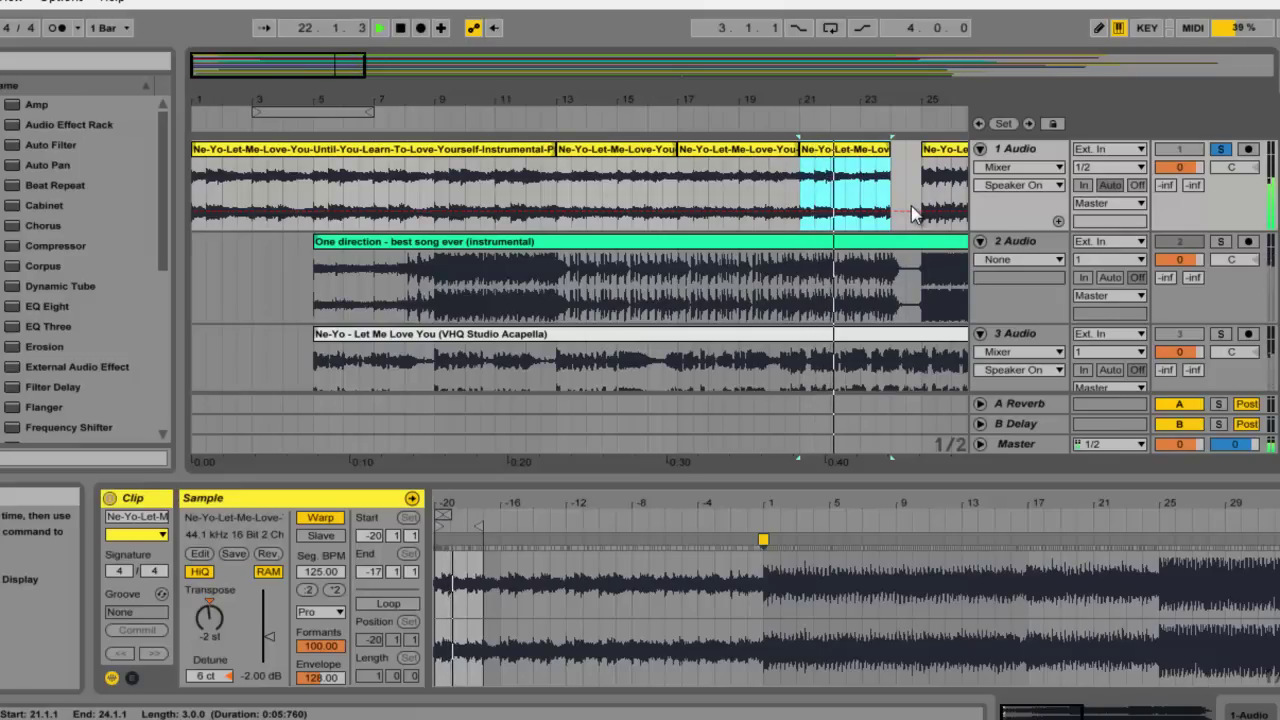
click(1220, 243)
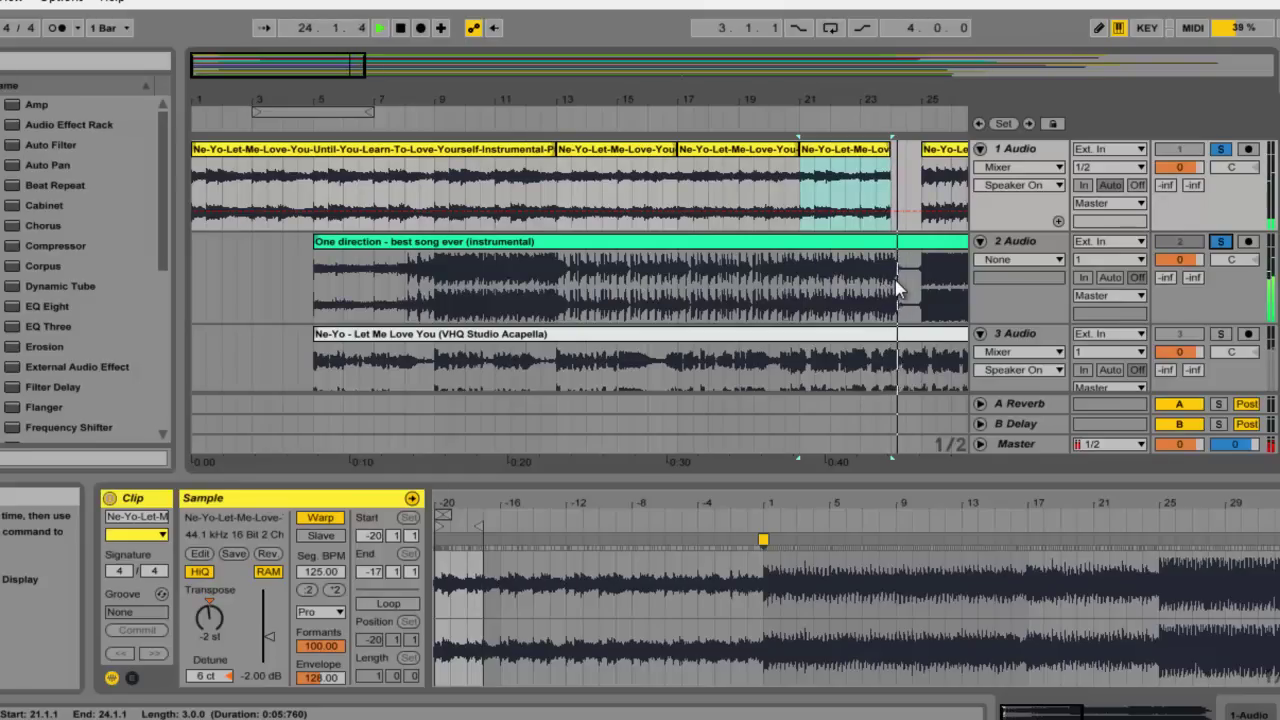
key(space)
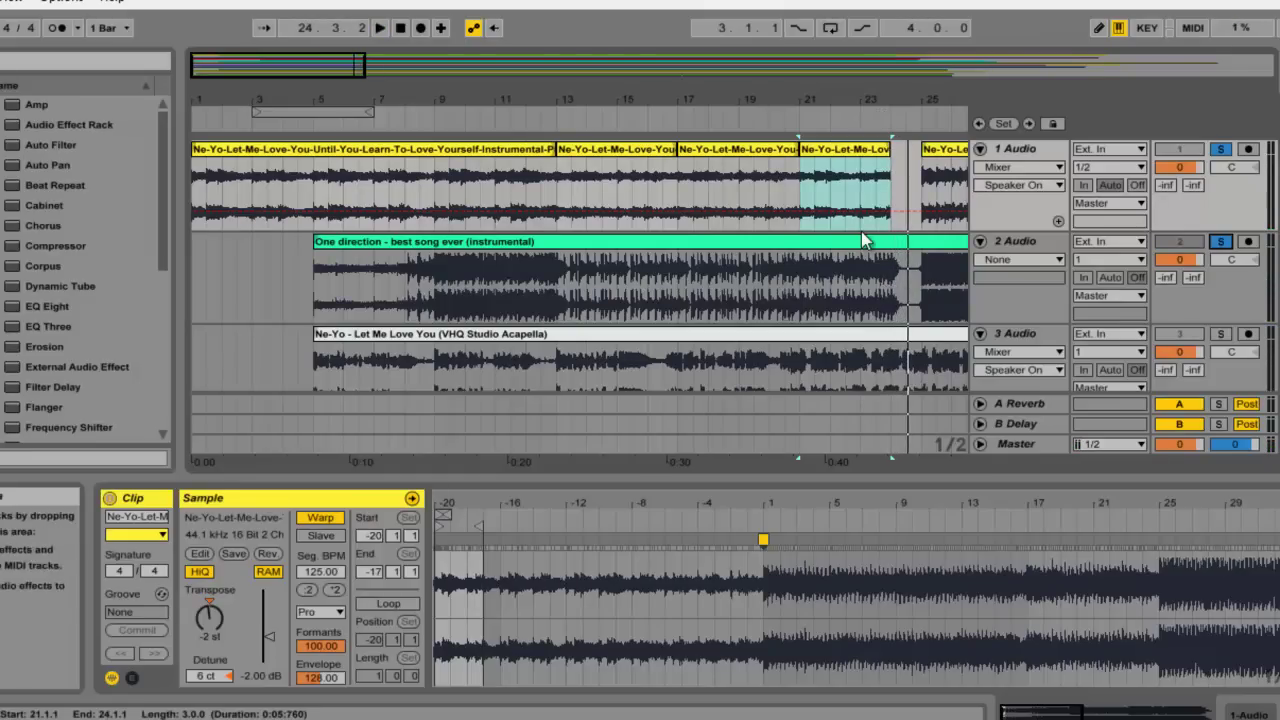
Step: Delete the part of the Ne-Yo instrumental that follows bar 24 on 1 Audio
click(935, 316)
scroll(912, 106, right, 10)
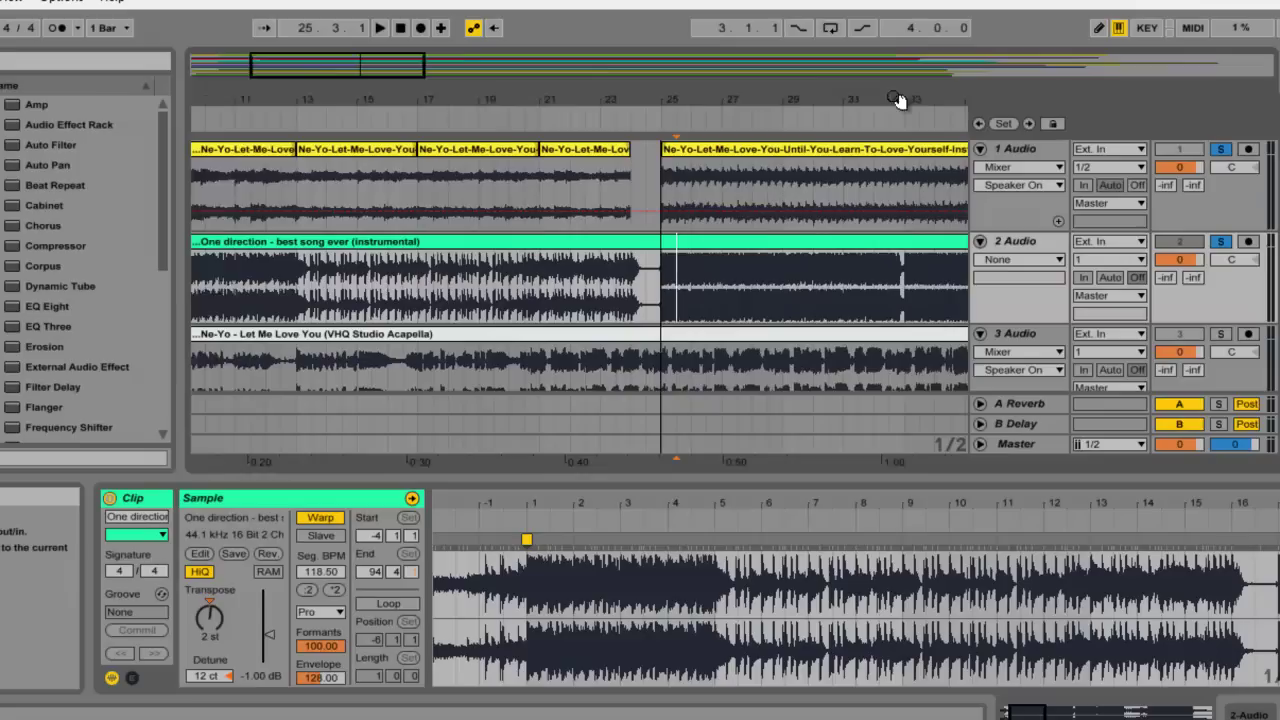
drag(627, 174, 1020, 174)
Step: Move the BestSongEver(Acapella) track directly beneath 2 Audio, start its clip at bar 13, and audition it soloed with the instrumentals
drag(716, 102, 738, 112)
click(342, 287)
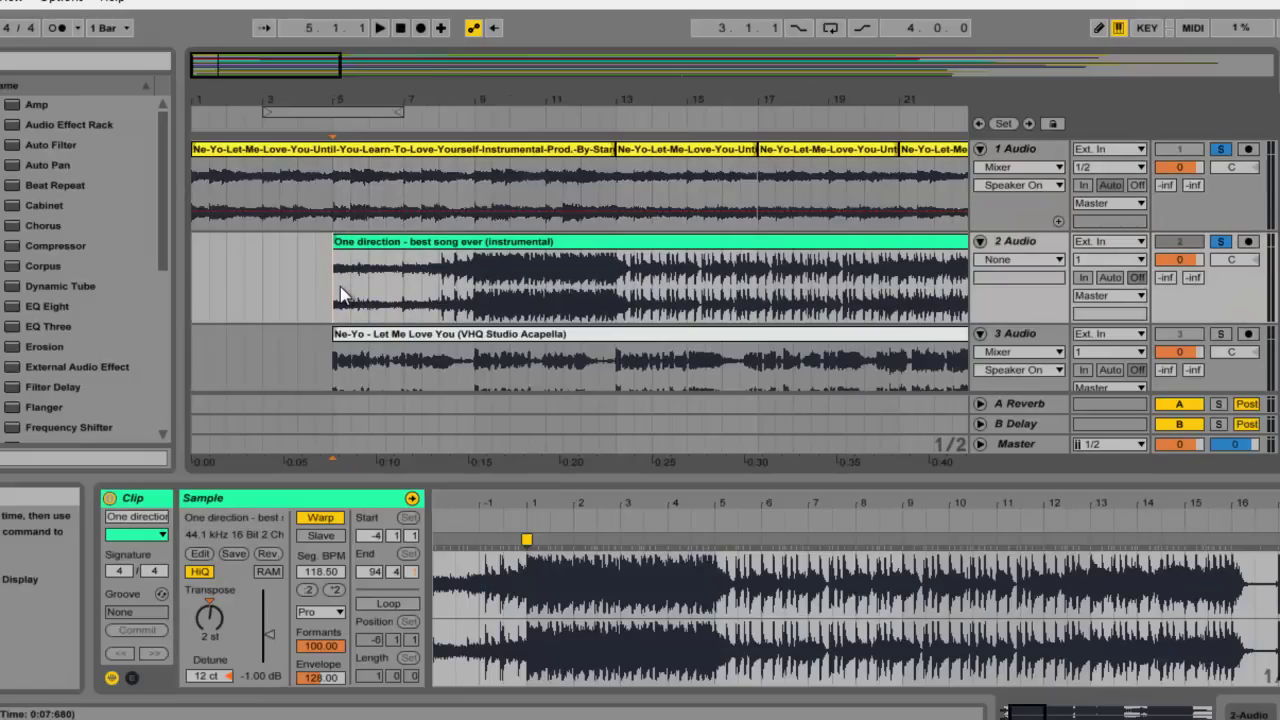
drag(1277, 150, 1271, 180)
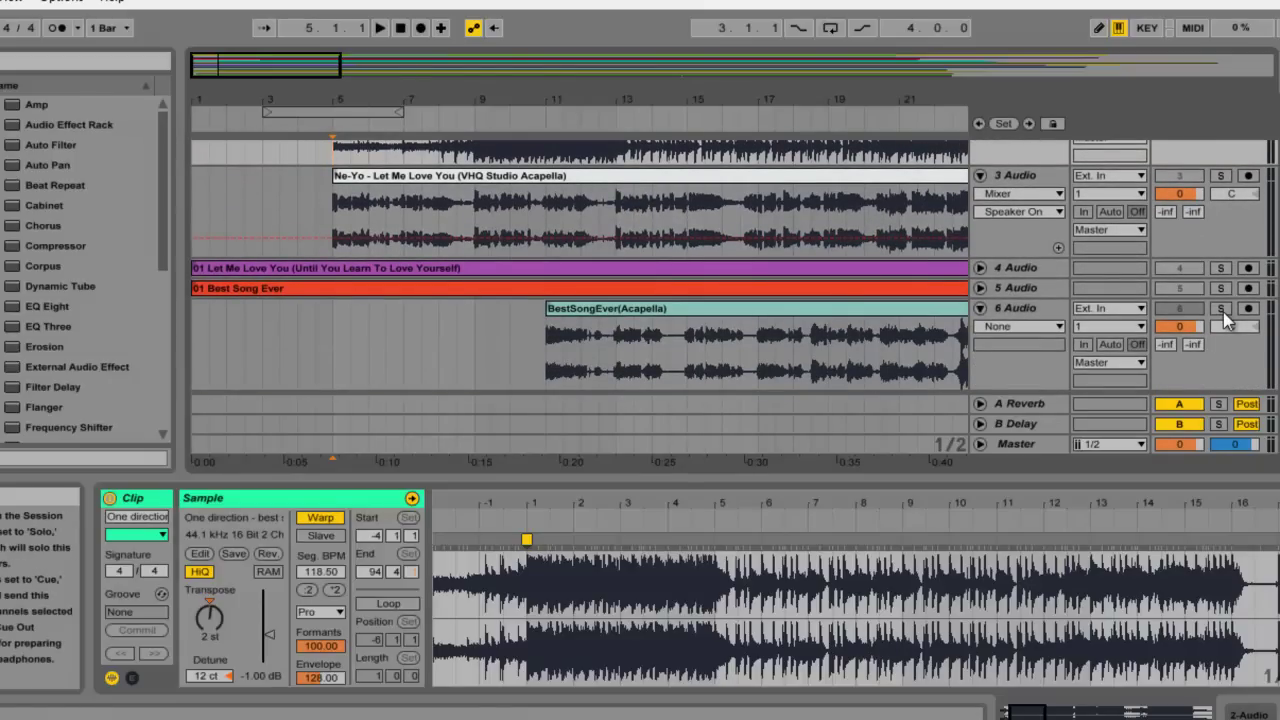
drag(1033, 305, 1021, 178)
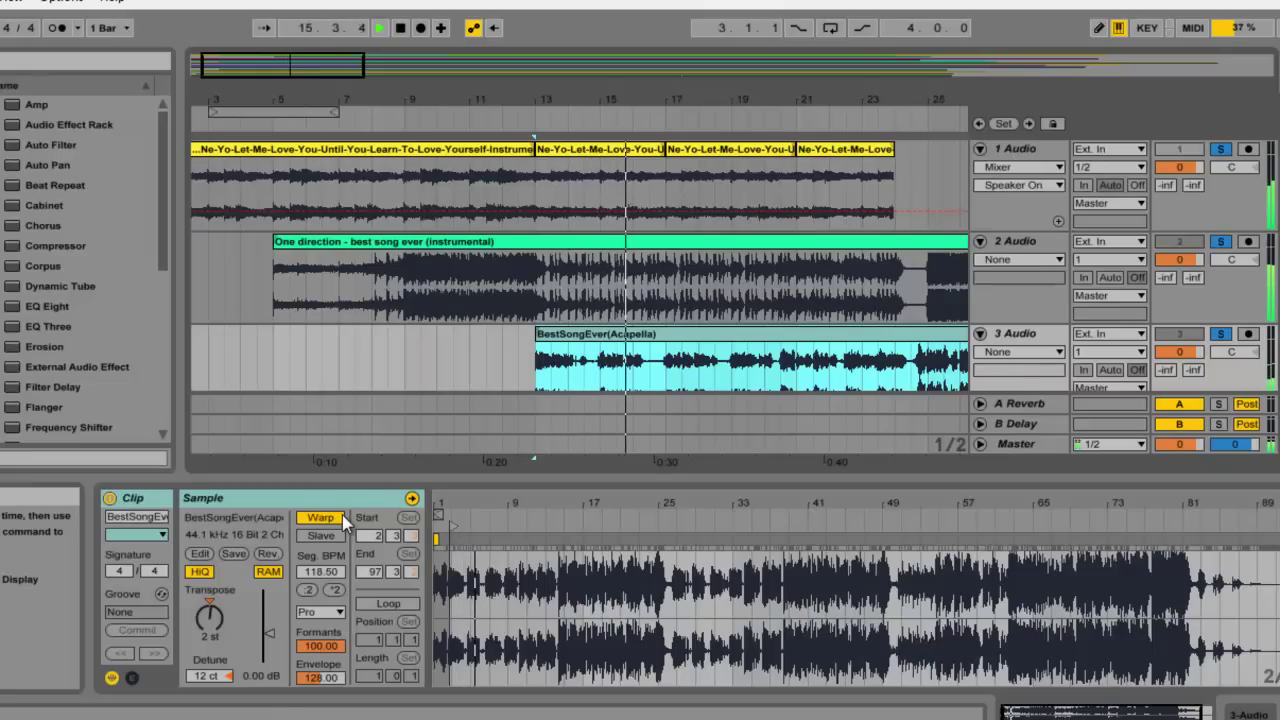
key(space)
click(815, 288)
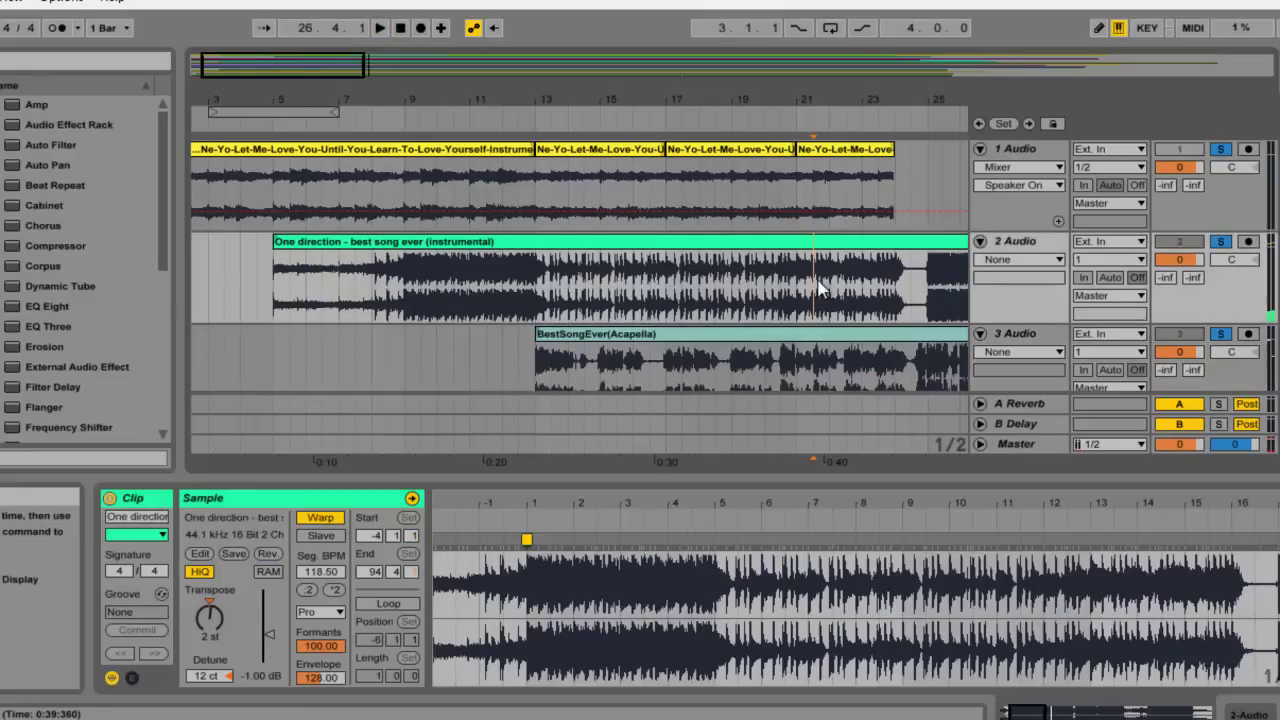
Step: Move the martin_solveig_-_hello_(acapella) track from 10 Audio to directly beneath the BestSongEver(Acapella) track
click(568, 333)
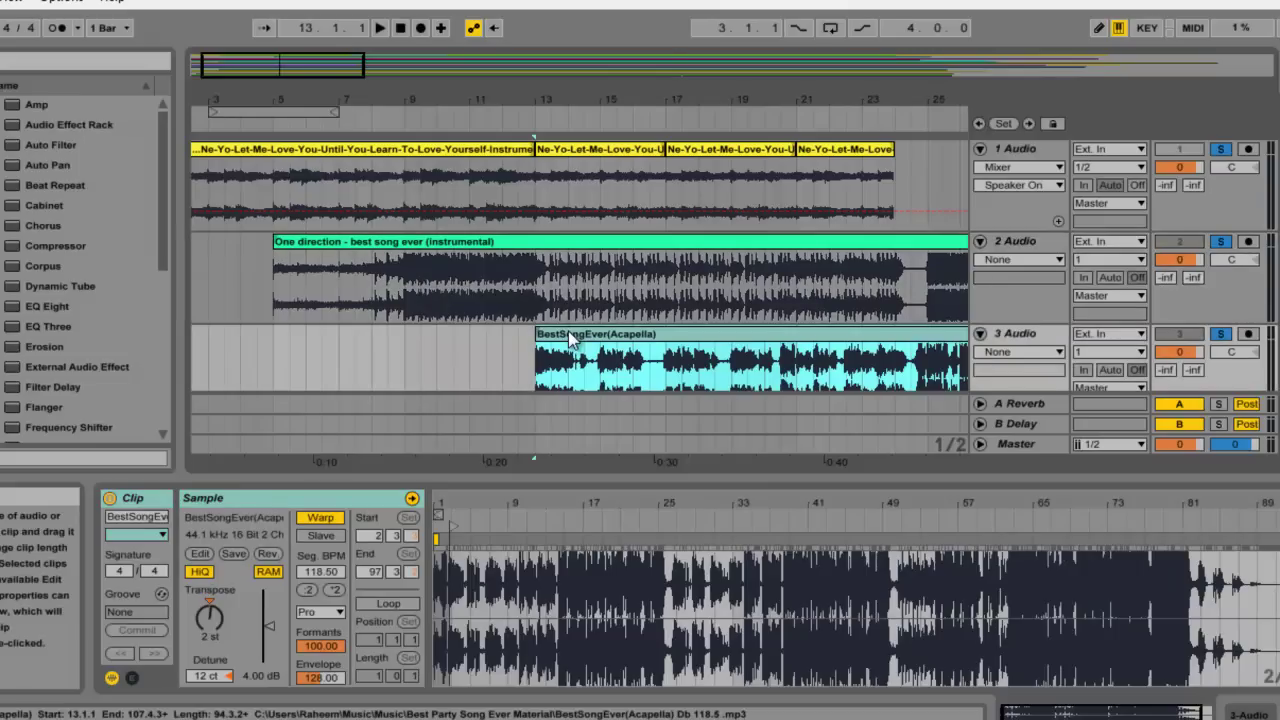
mouse_move(714, 97)
mouse_down()
mouse_move(792, 120)
mouse_move(710, 97)
mouse_up()
scroll(580, 265, down, 6)
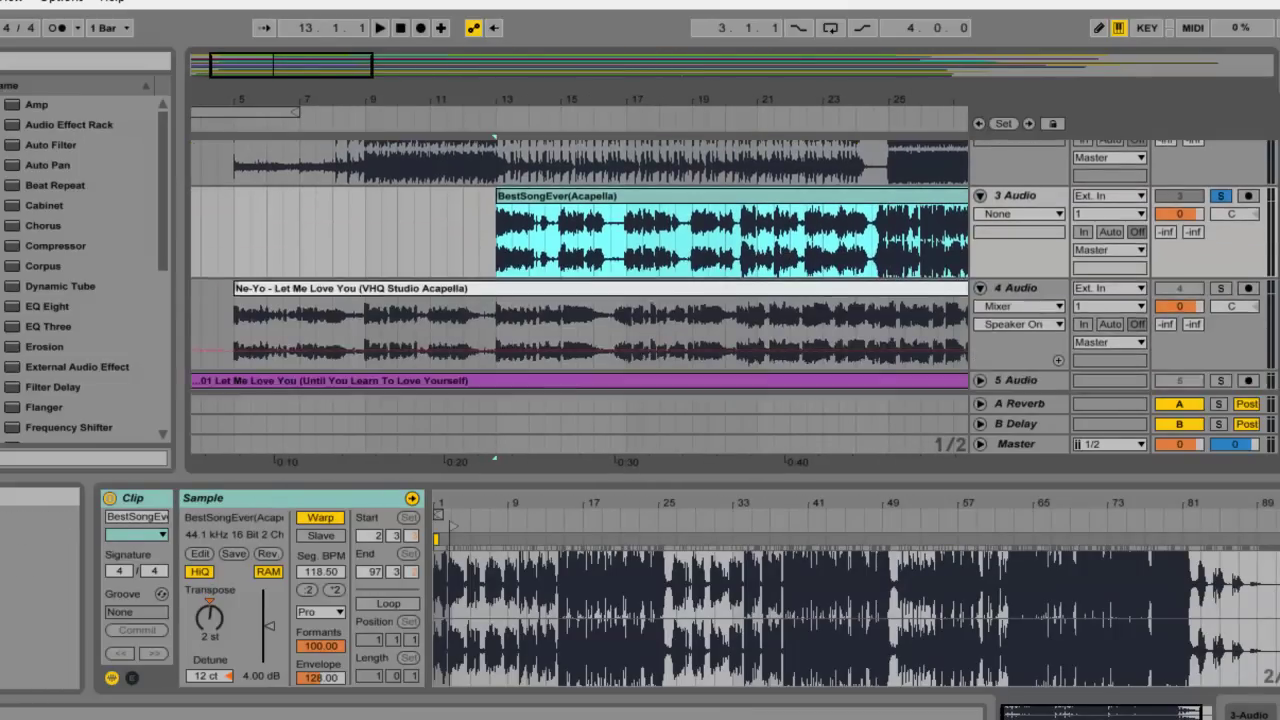
scroll(579, 266, up, 2)
scroll(579, 266, down, 6)
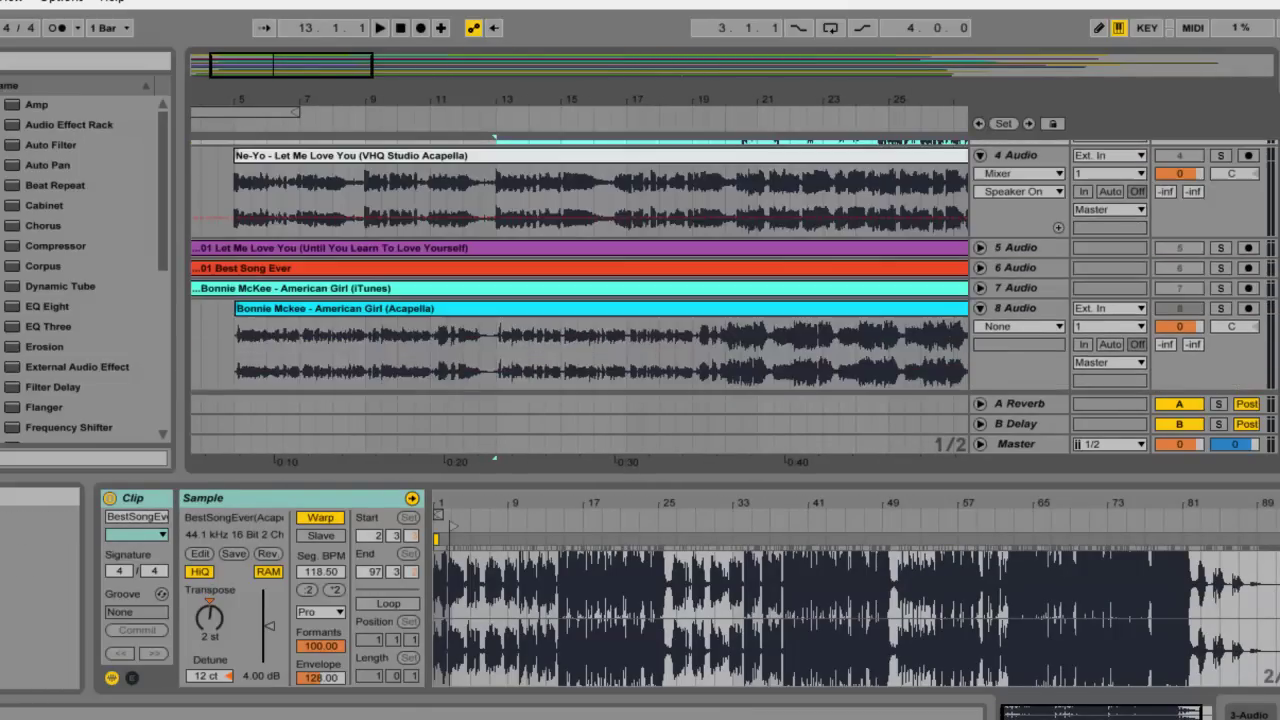
scroll(579, 266, down, 1)
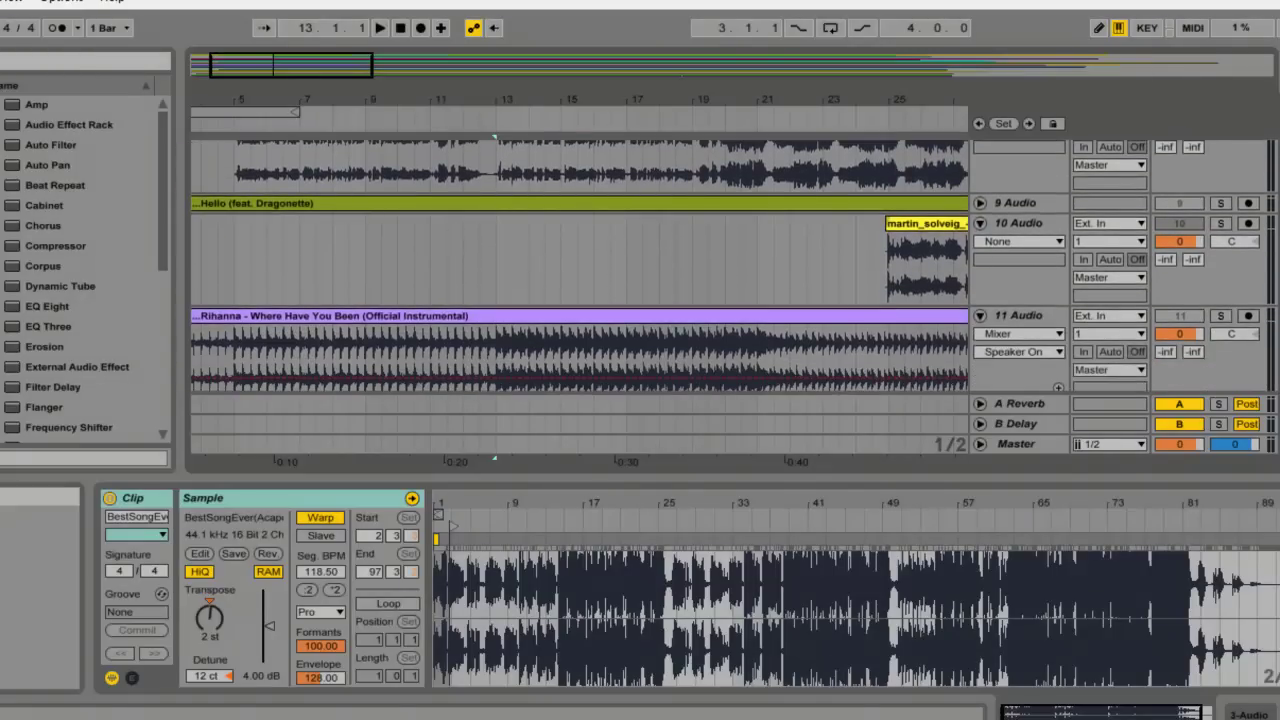
scroll(886, 157, up, 1)
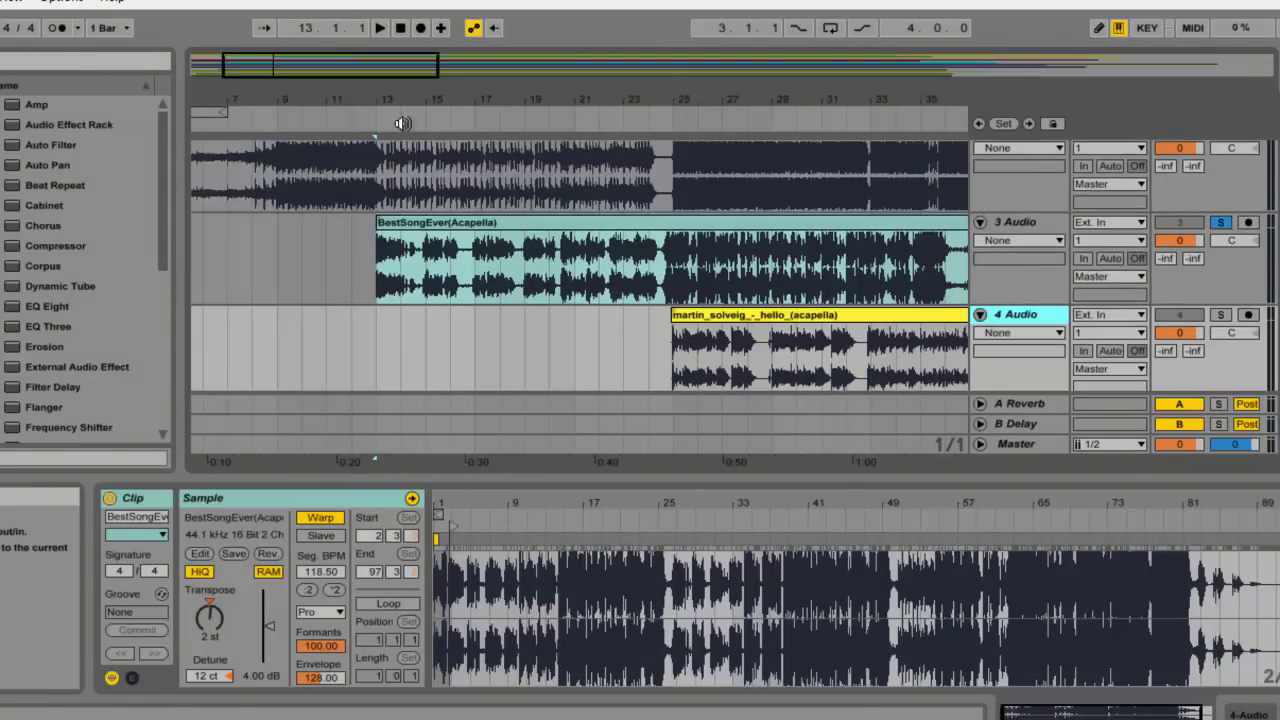
Step: Start the martin_solveig_-_hello_(acapella) clip at bar 12 and audition it soloed over the instrumentals, without the BestSongEver acapella
drag(717, 324, 428, 328)
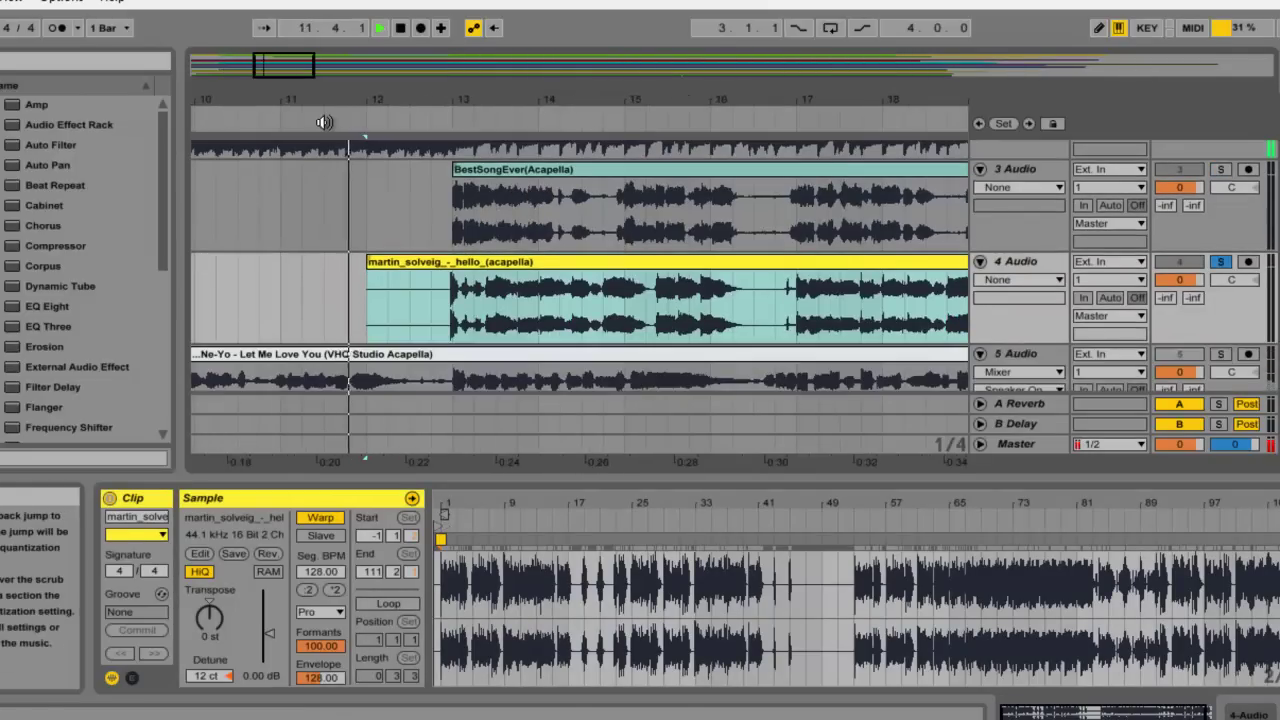
click(438, 262)
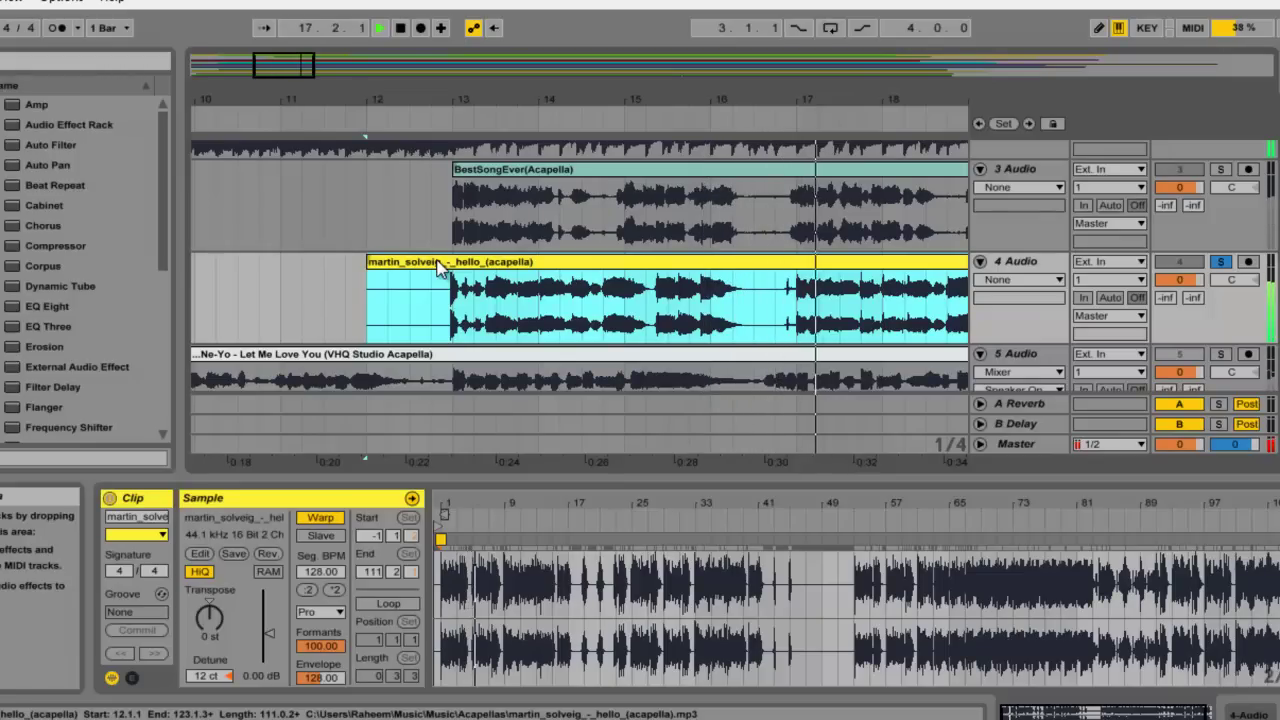
drag(605, 99, 603, 97)
key(space)
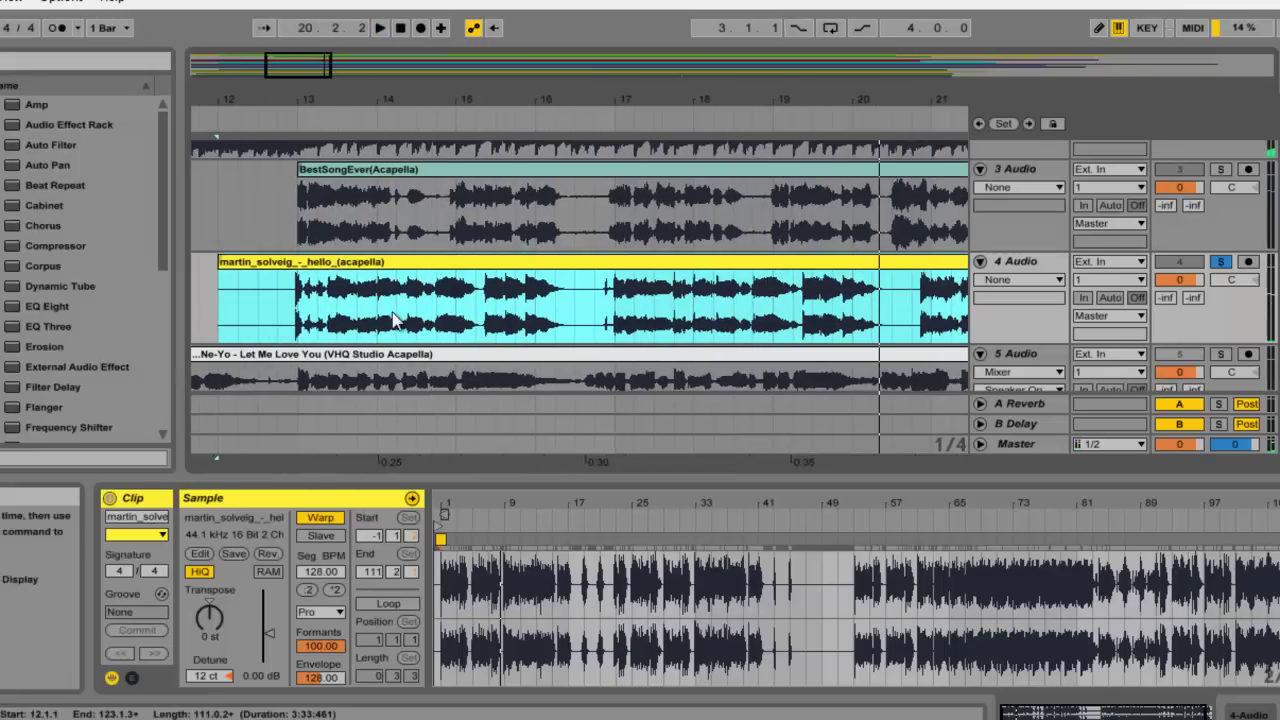
Step: Trim the start of the Hello acapella clip to 16.4.1 and cut out its section beginning at 20.3.1
drag(223, 263, 595, 263)
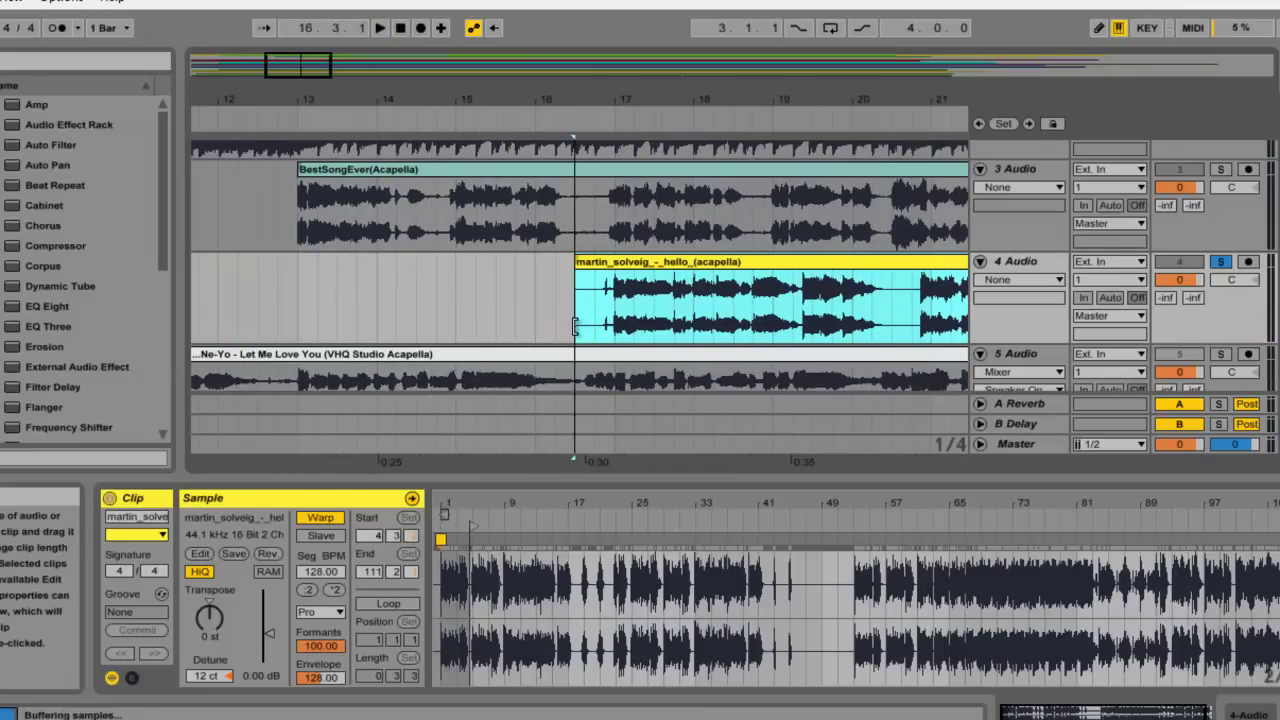
drag(932, 320, 981, 306)
right_click(908, 306)
click(940, 240)
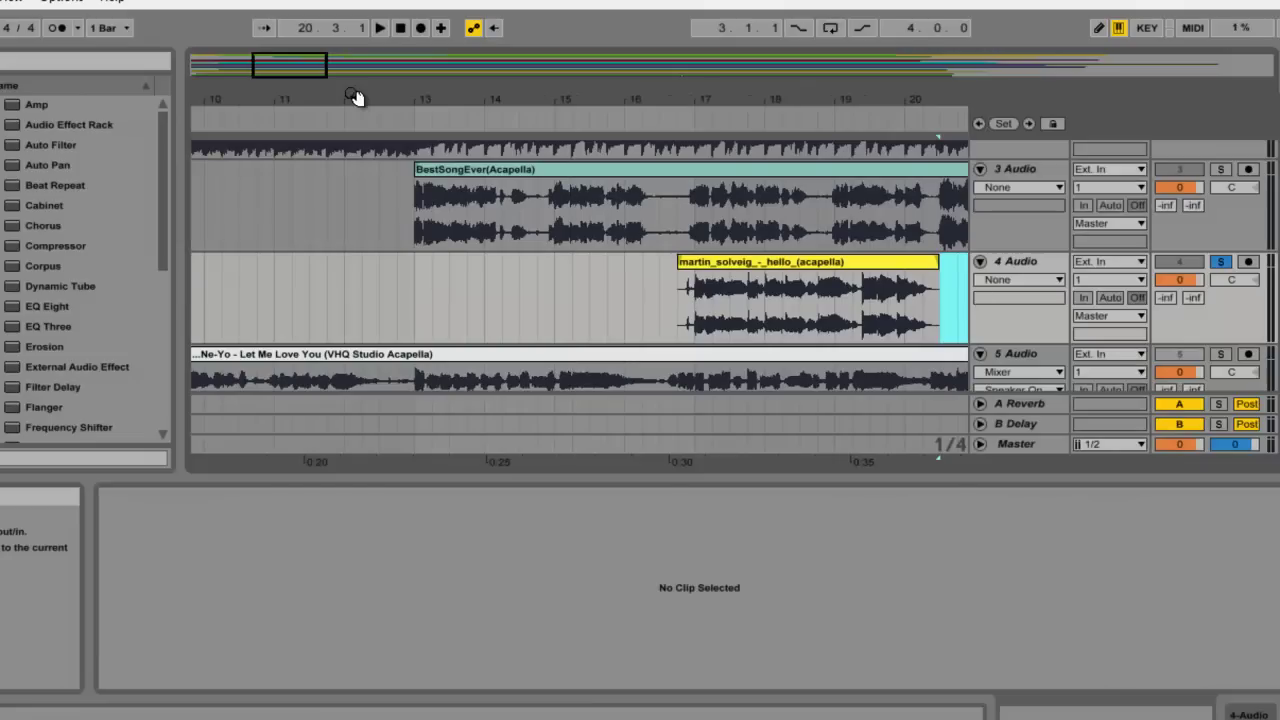
Step: Solo 3 Audio, play from bar 13, and cut the BestSongEver(Acapella) clip from 16.4.1 to 20.1.1 before stopping playback
click(1220, 170)
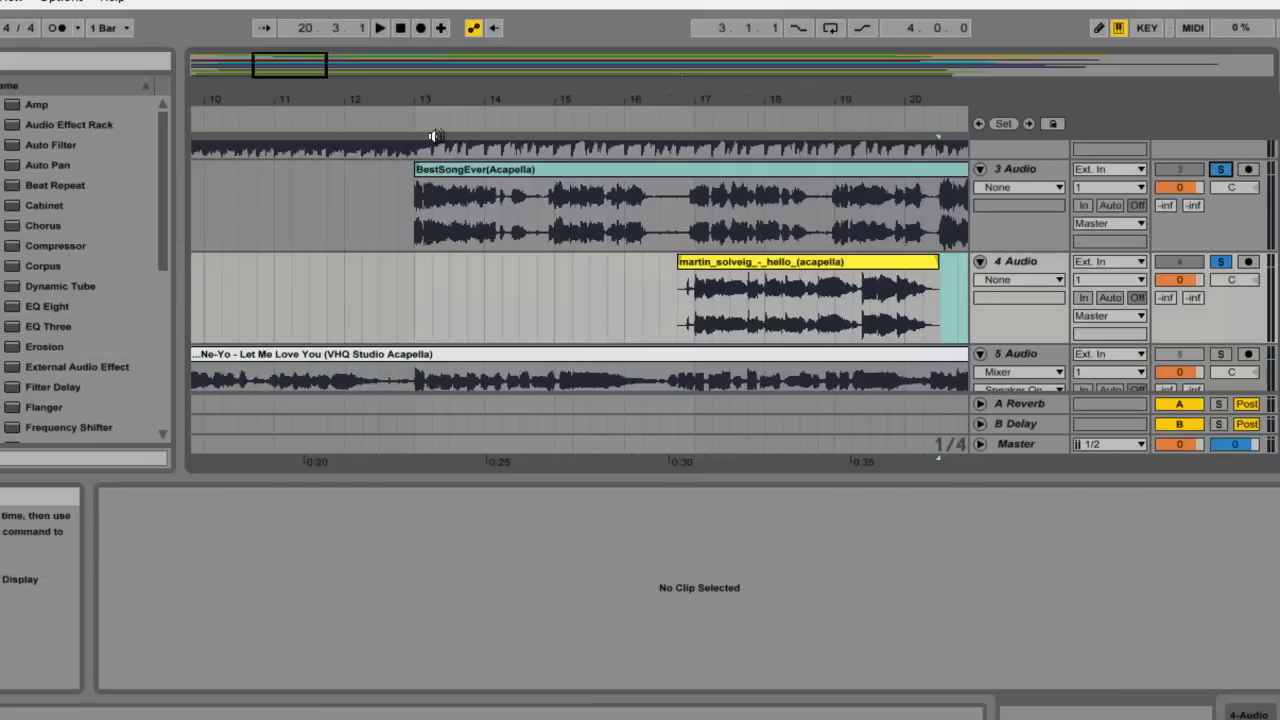
click(425, 120)
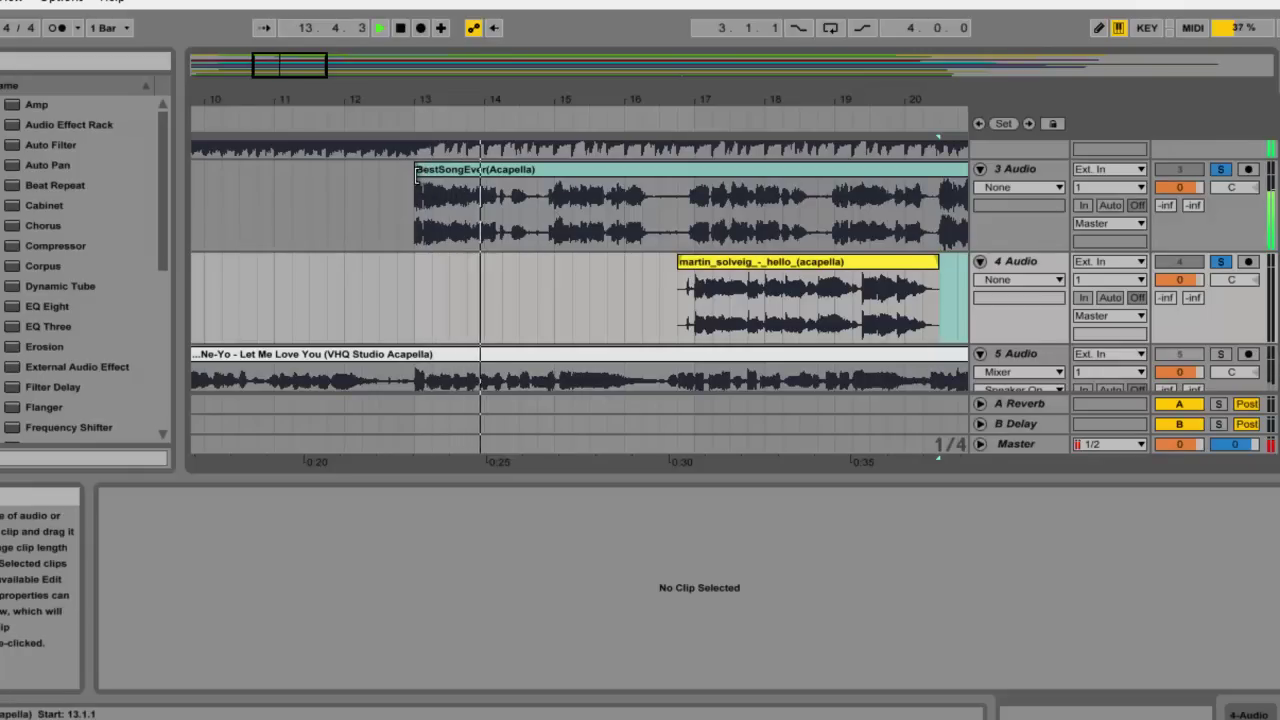
drag(690, 222, 872, 212)
right_click(874, 212)
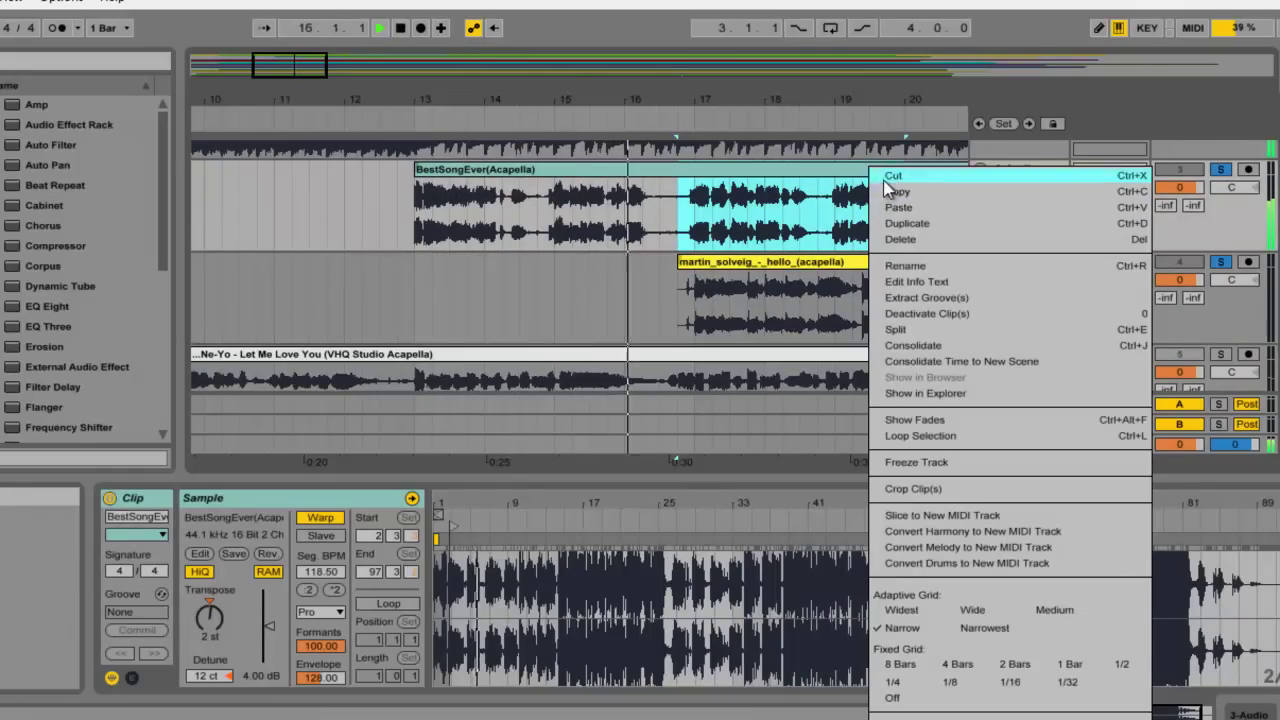
click(893, 176)
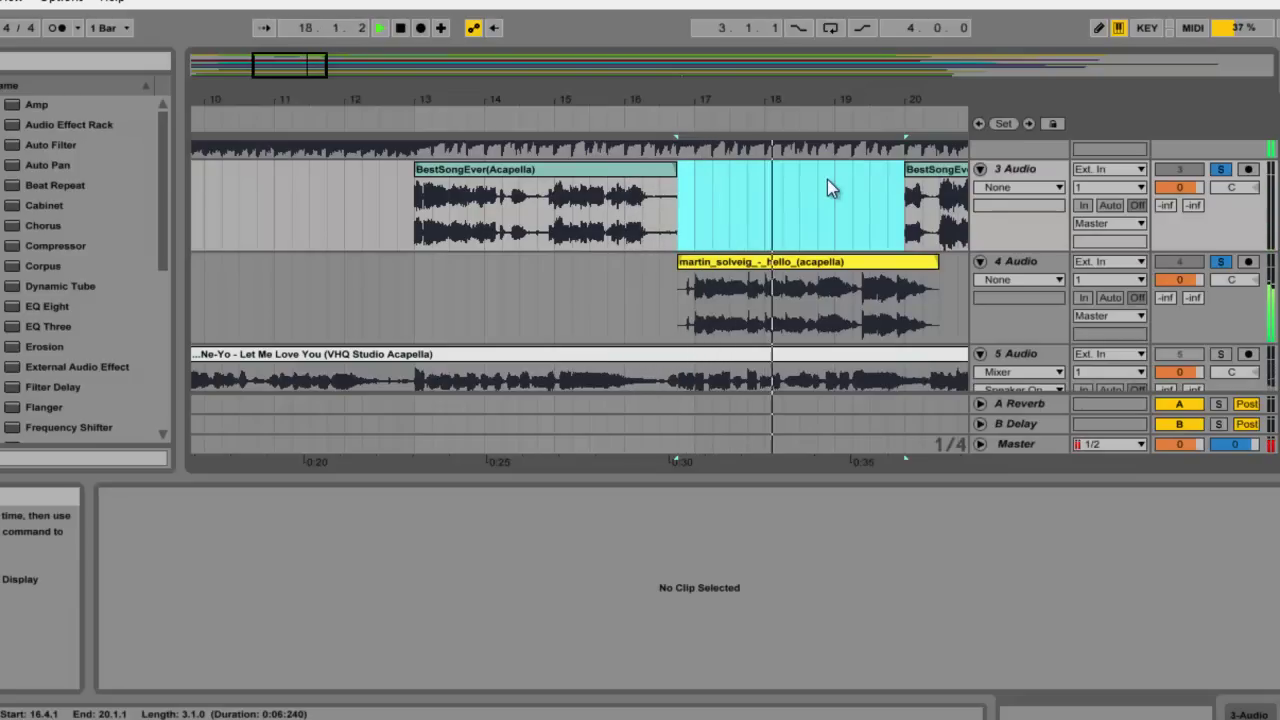
key(space)
Step: Extend the start of the first BestSongEver(Acapella) clip to one beat before bar 13
click(644, 225)
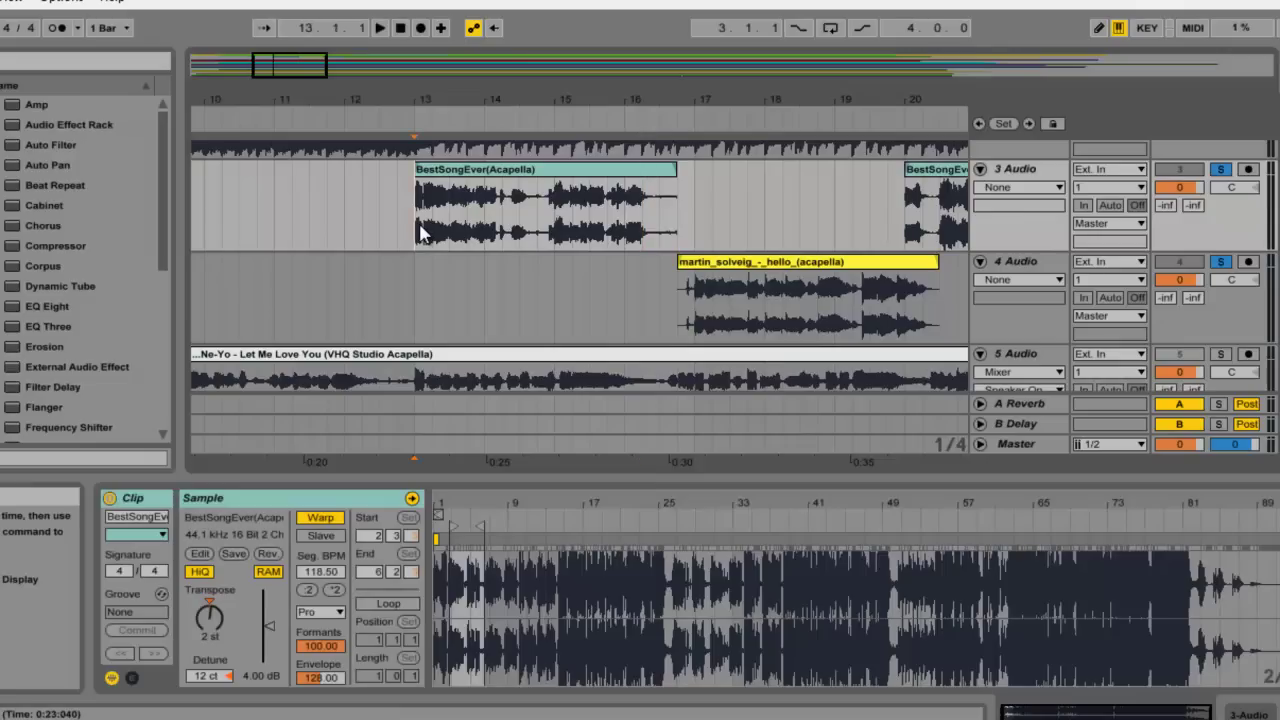
click(684, 311)
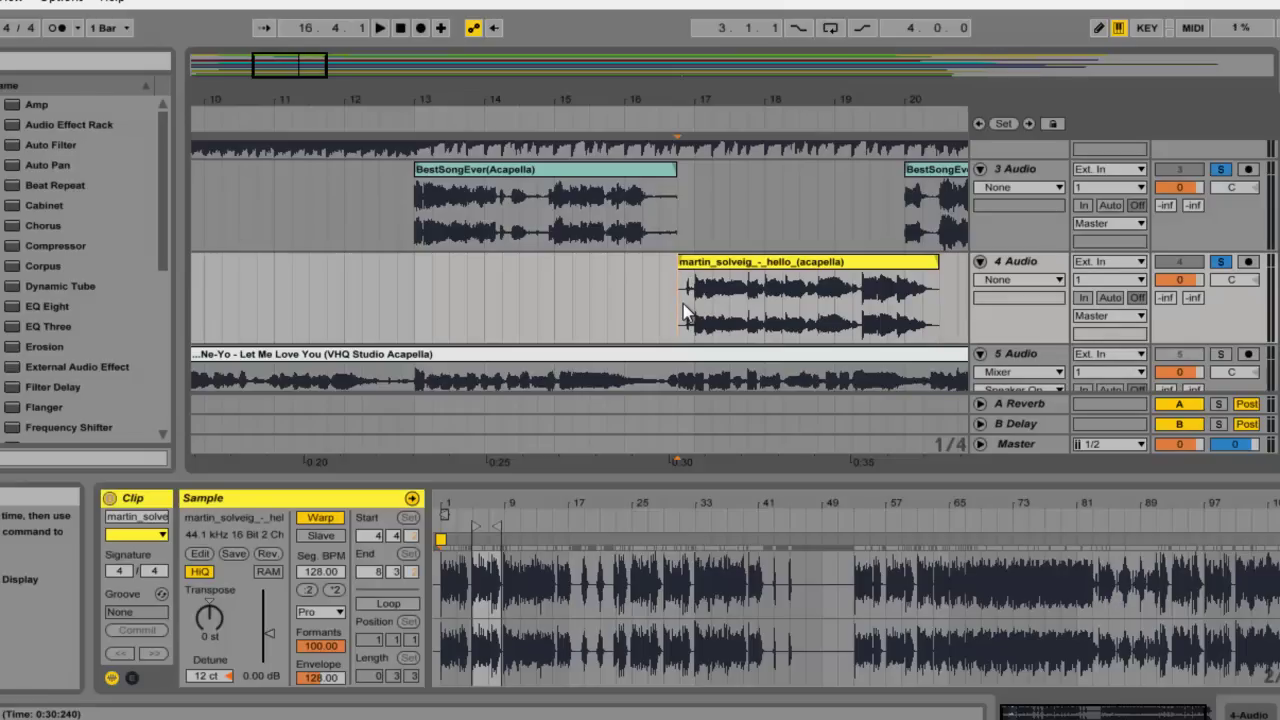
click(544, 226)
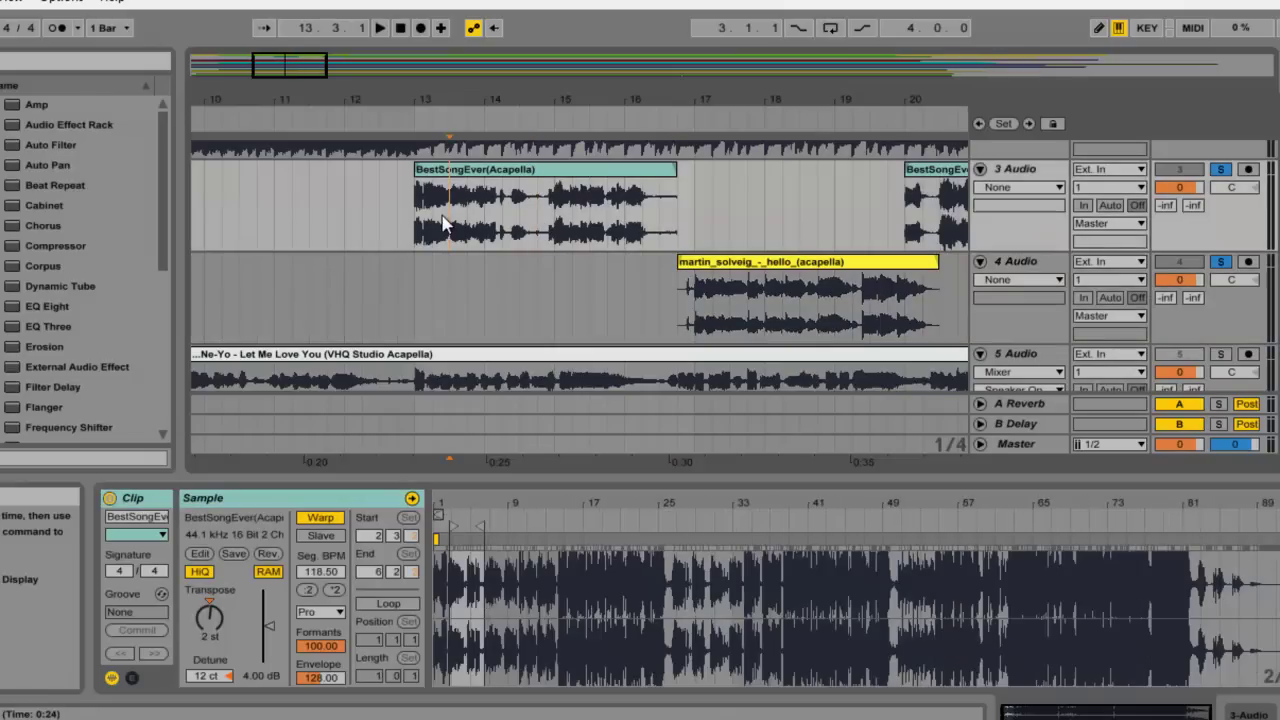
drag(414, 215, 397, 215)
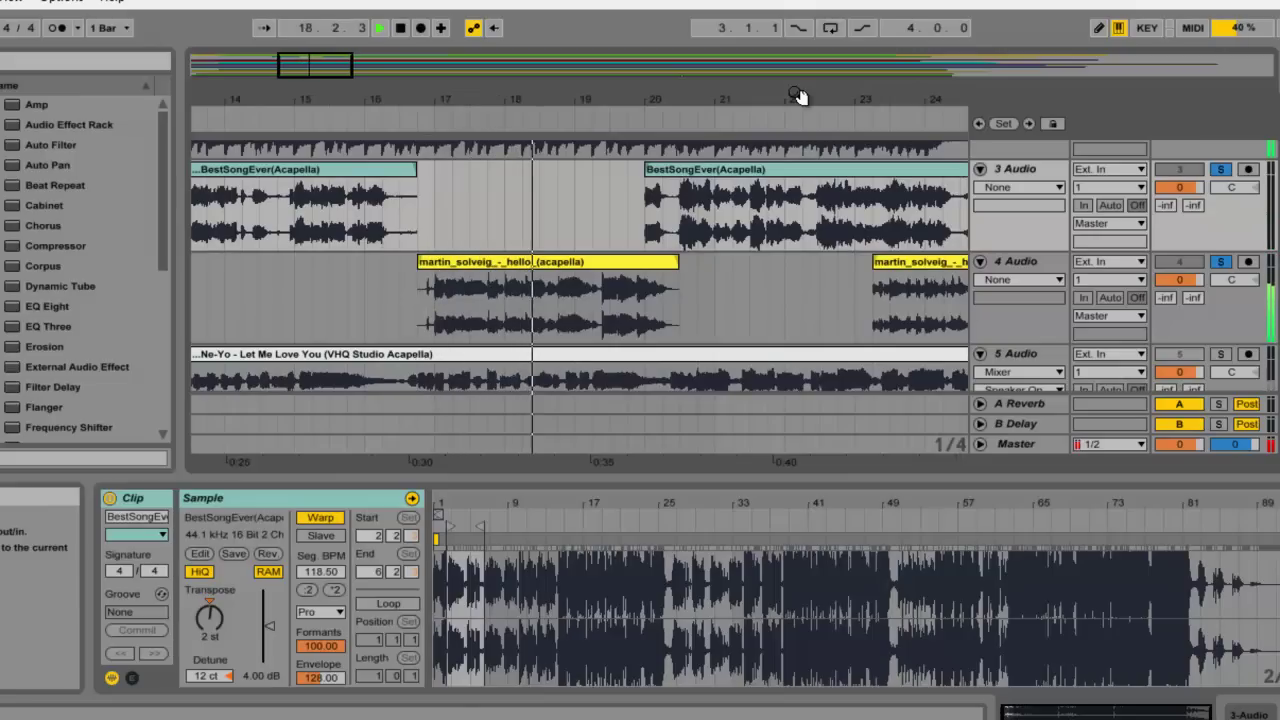
Step: Trim the start of the second BestSongEver(Acapella) clip to 20.2.1 and cut its section from 23.1.1 to 25.4.1
drag(647, 170, 663, 170)
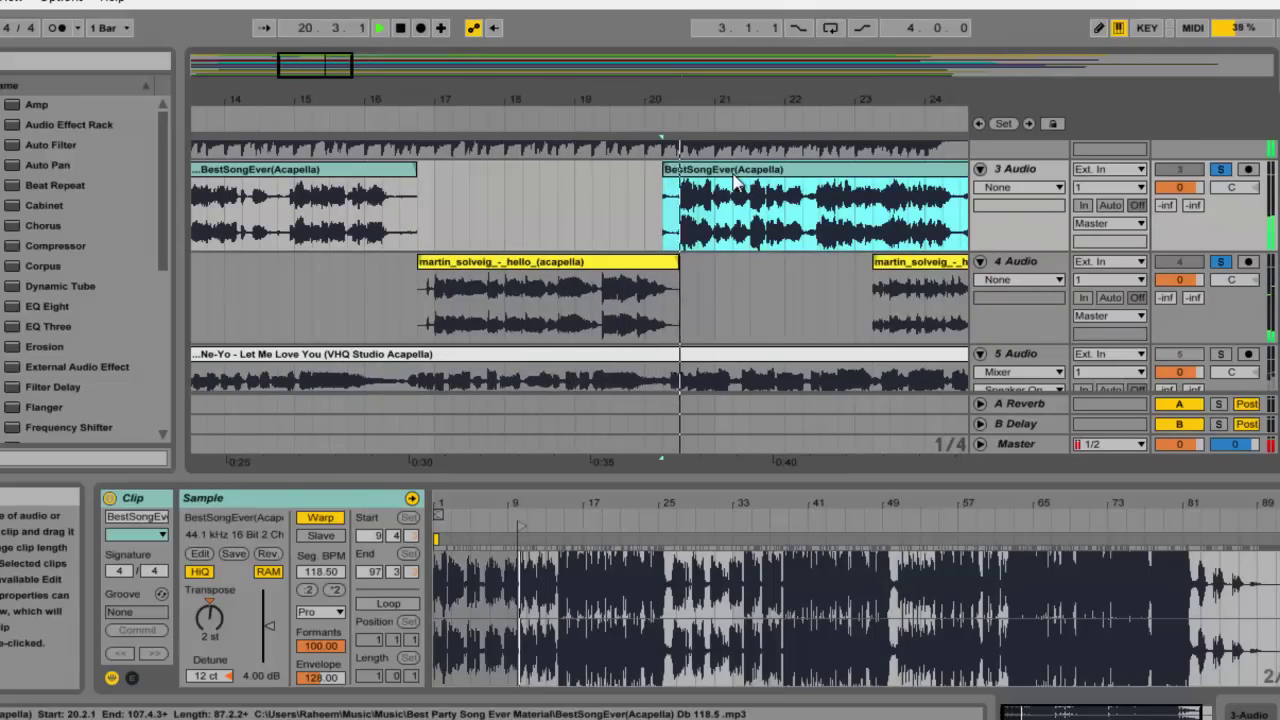
drag(939, 101, 636, 101)
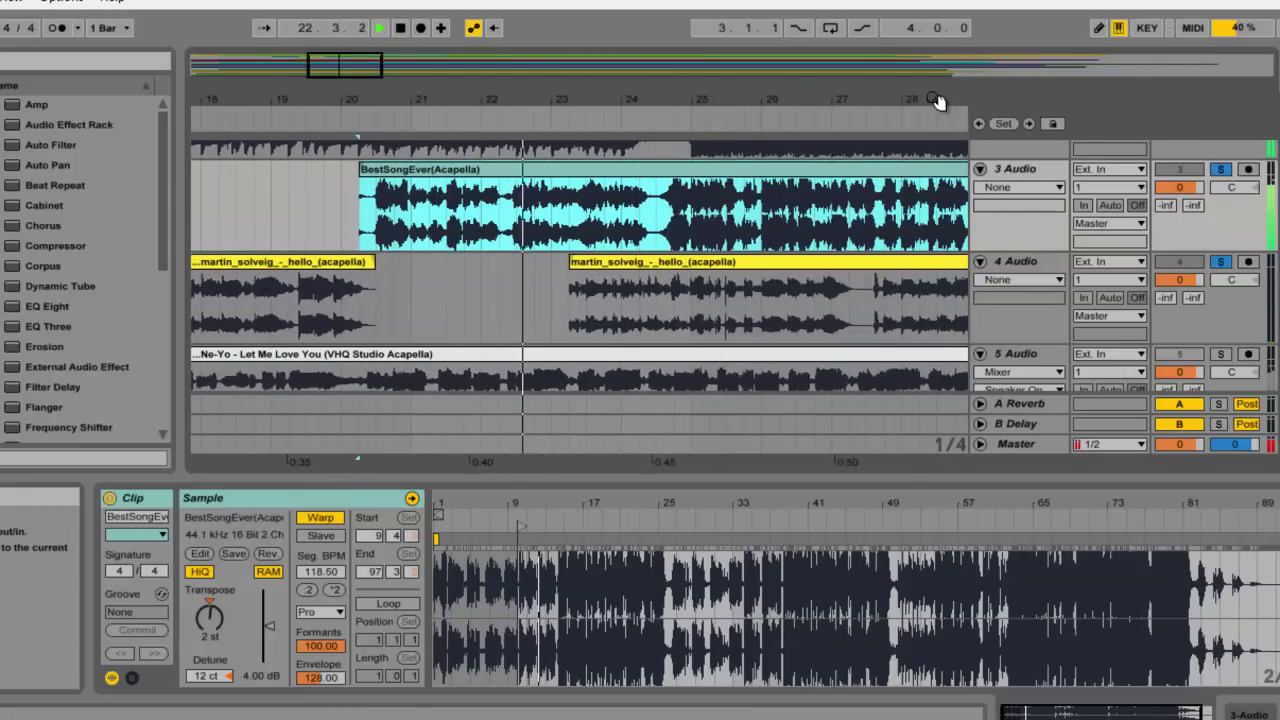
key(space)
drag(551, 215, 693, 225)
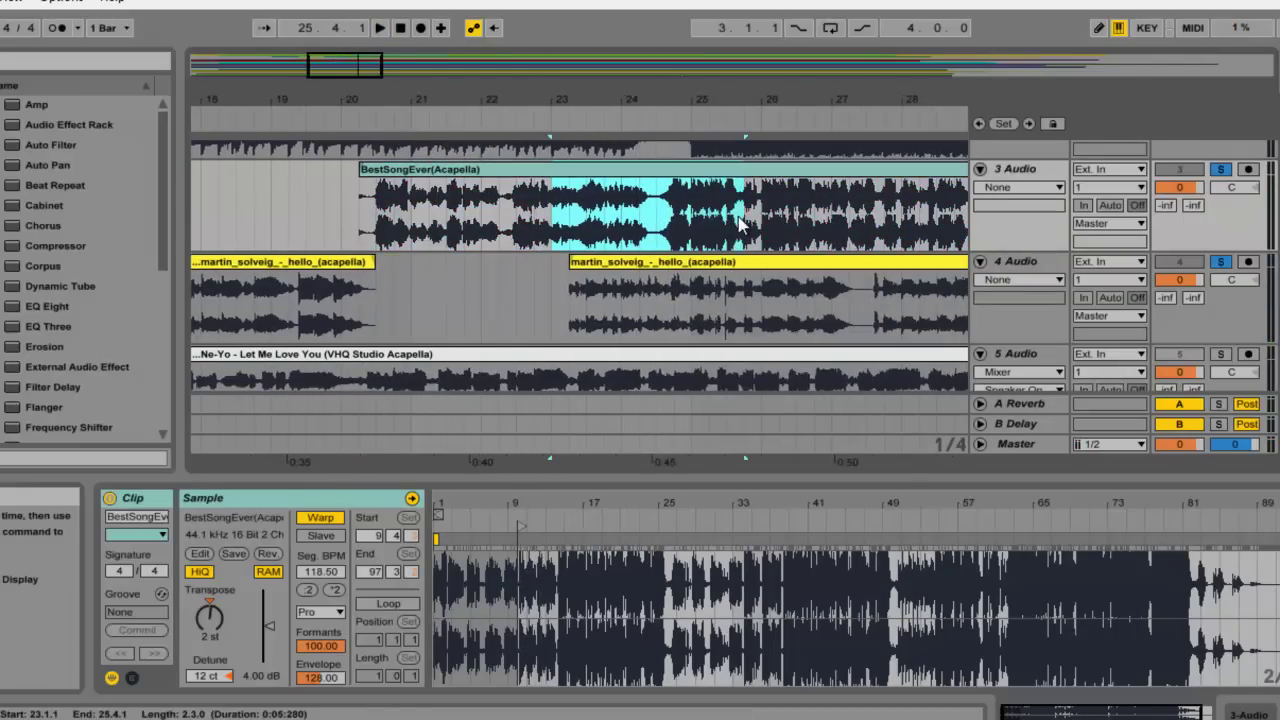
right_click(645, 230)
click(670, 174)
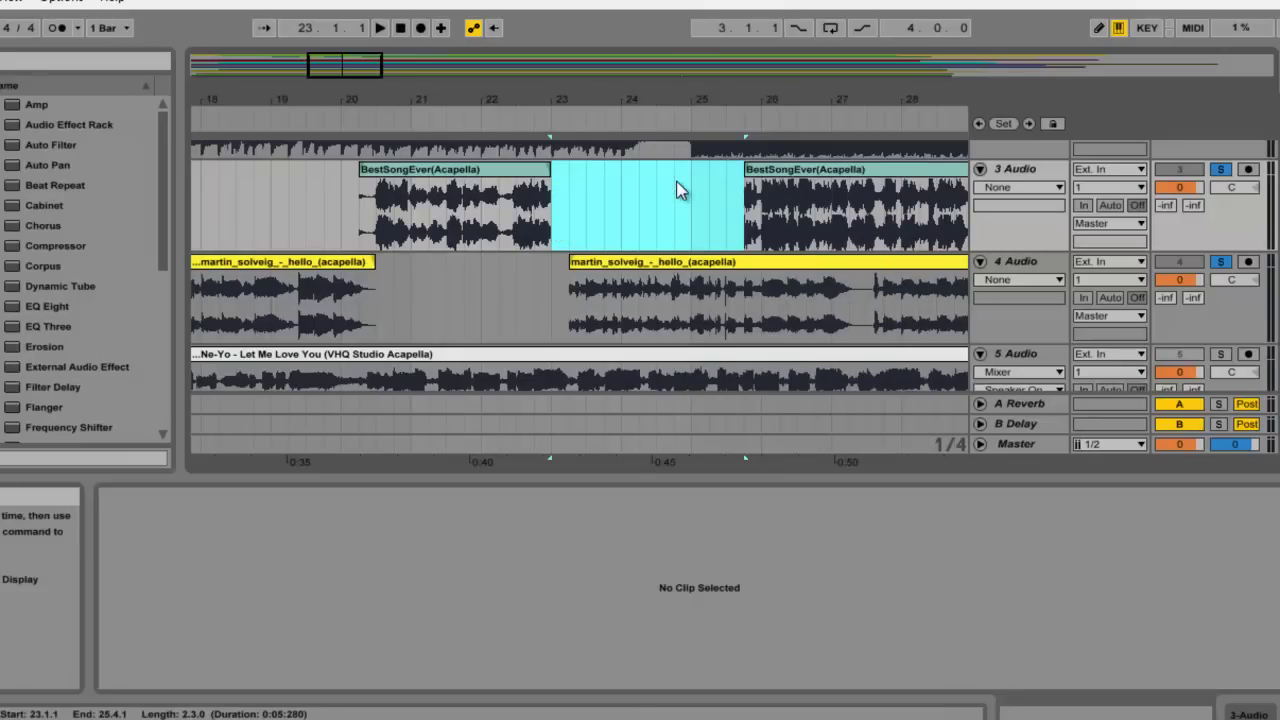
Step: Unsolo 3 Audio and audition the second Hello acapella clip over the instrumentals from about 23.2
click(1221, 169)
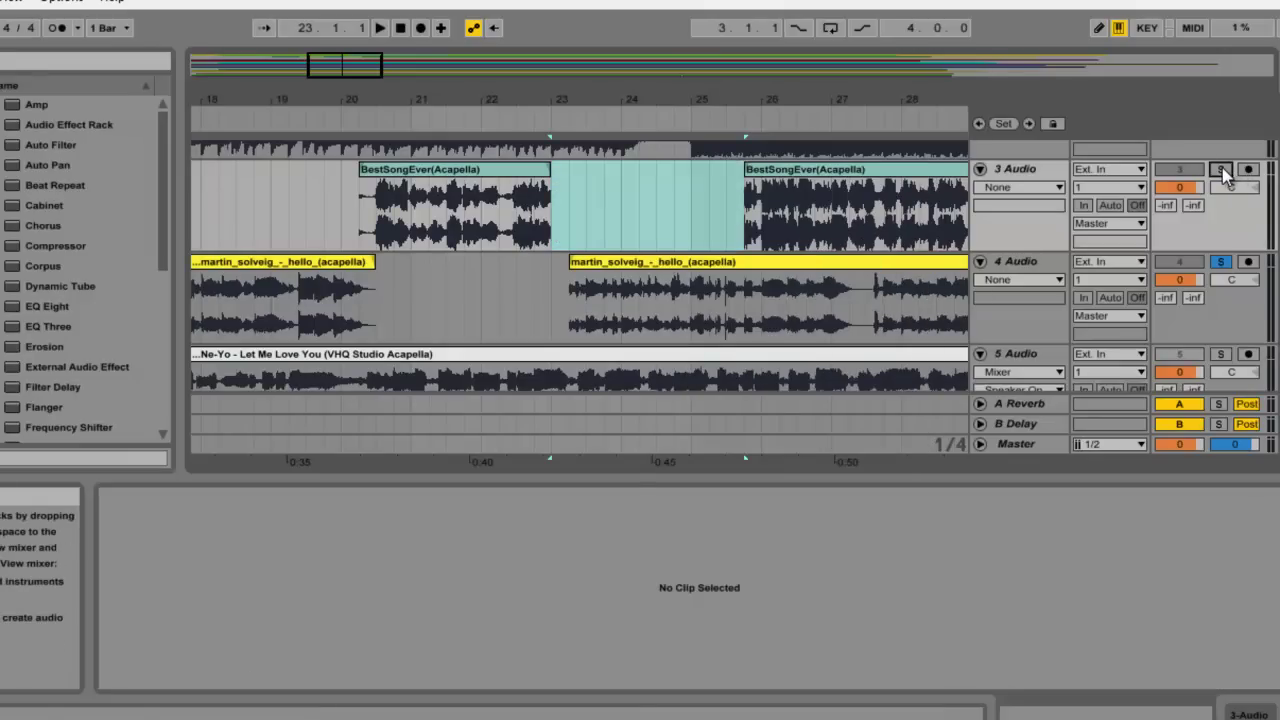
click(567, 303)
click(567, 118)
key(space)
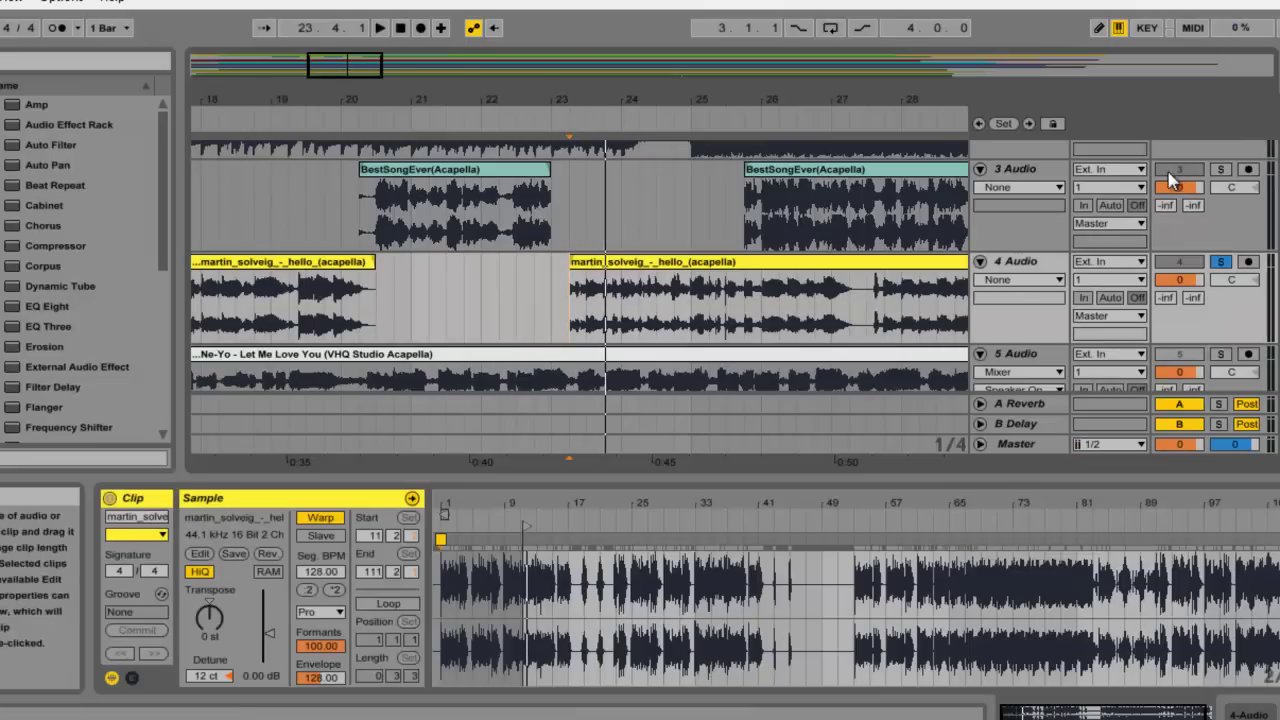
Step: Solo 3 Audio, extend the start of the second Hello acapella clip to bar 23, and play the transition from about 22.2
click(1221, 169)
click(503, 113)
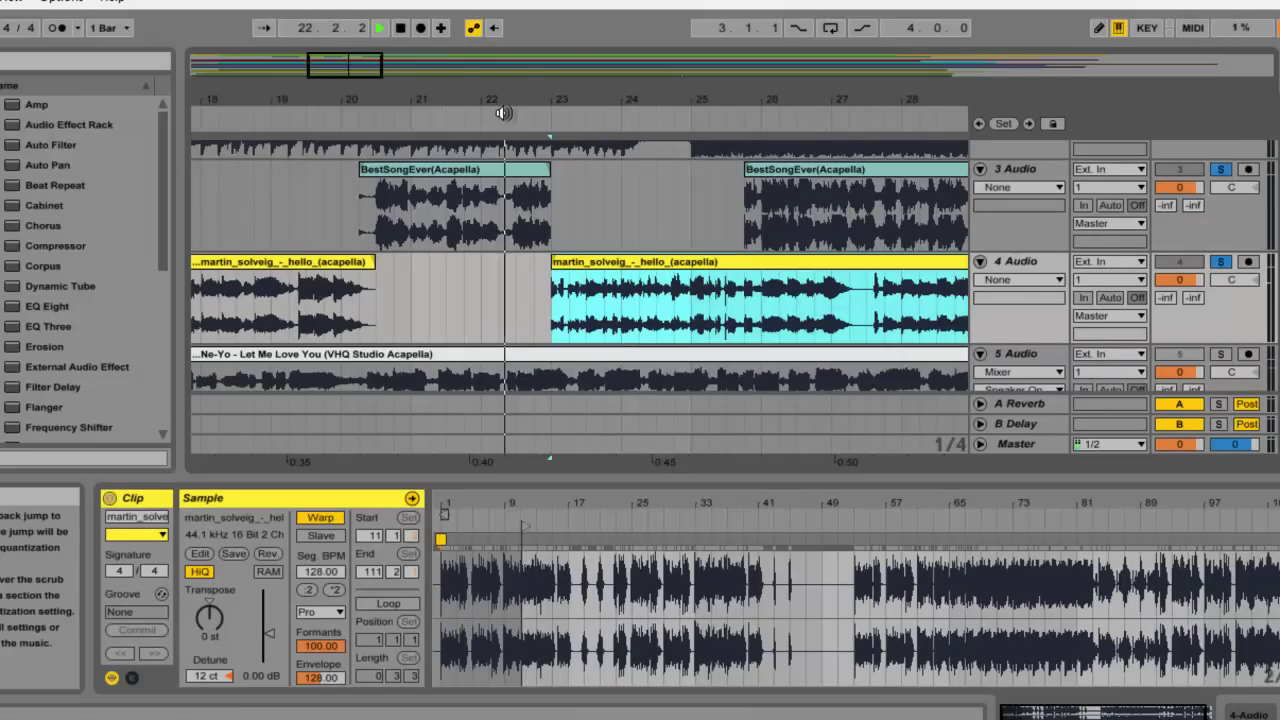
mouse_move(554, 100)
mouse_down()
mouse_move(540, 95)
mouse_move(556, 99)
mouse_up()
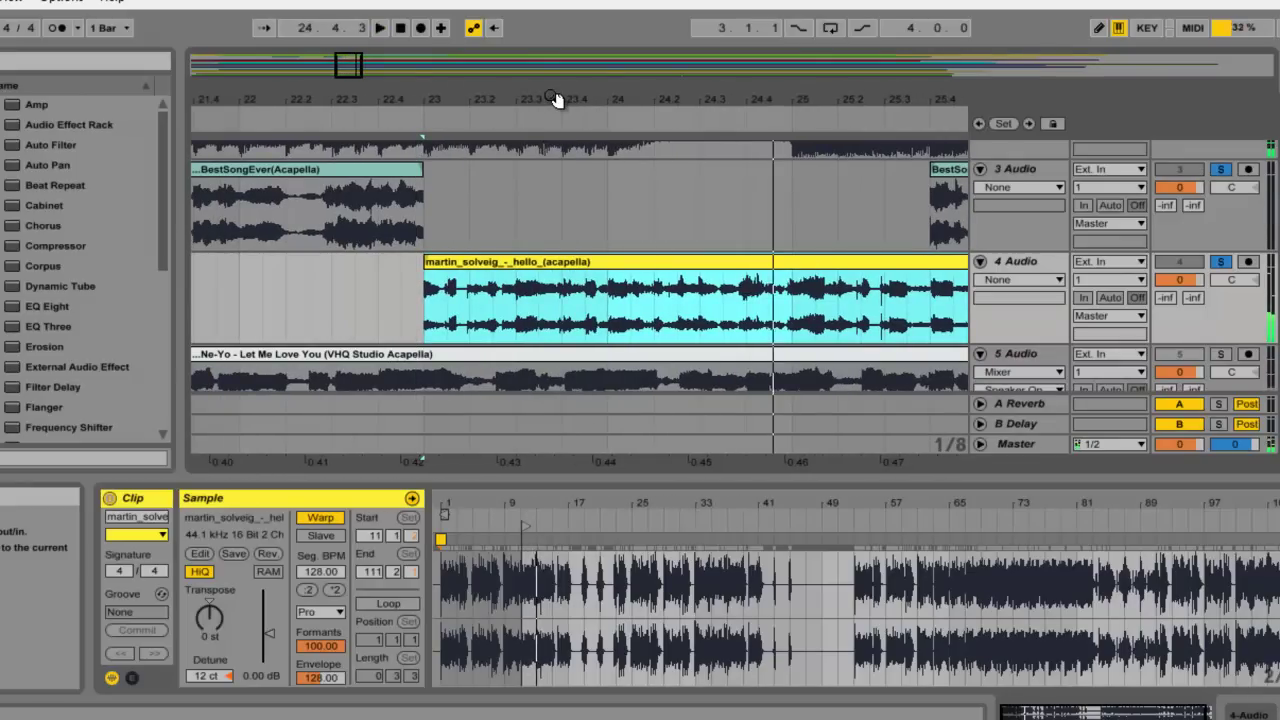
key(space)
Step: Cut a short section from the Hello acapella starting just before bar 25, and trim the start of the remaining clip to about 27.2.4
click(758, 312)
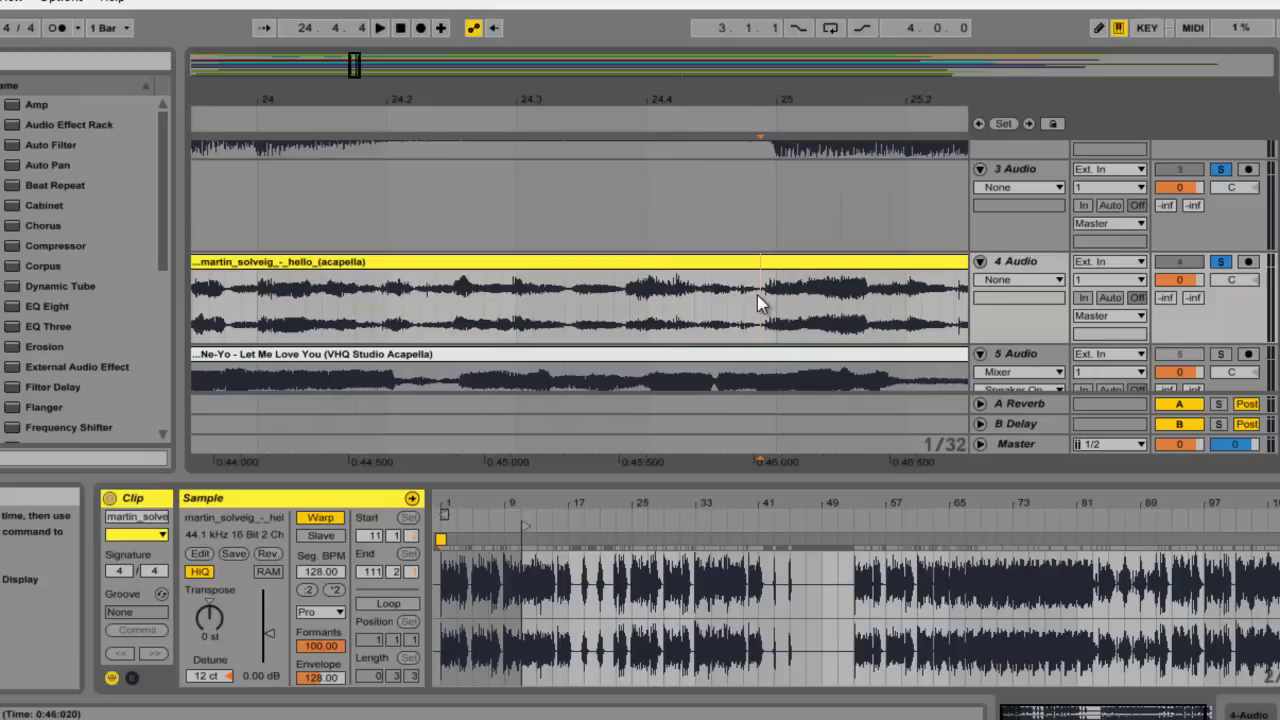
mouse_move(757, 296)
mouse_down()
mouse_move(732, 296)
mouse_move(777, 318)
mouse_move(737, 320)
mouse_move(894, 320)
mouse_up()
right_click(894, 320)
click(884, 177)
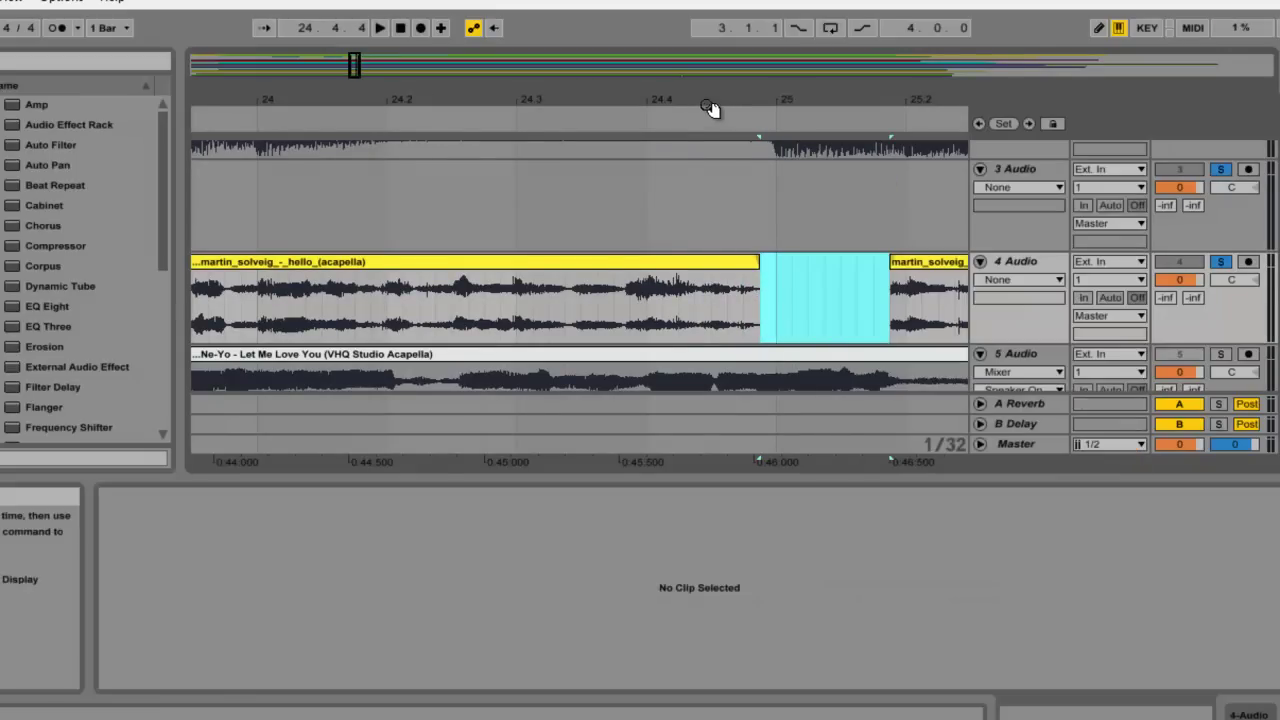
drag(708, 107, 706, 72)
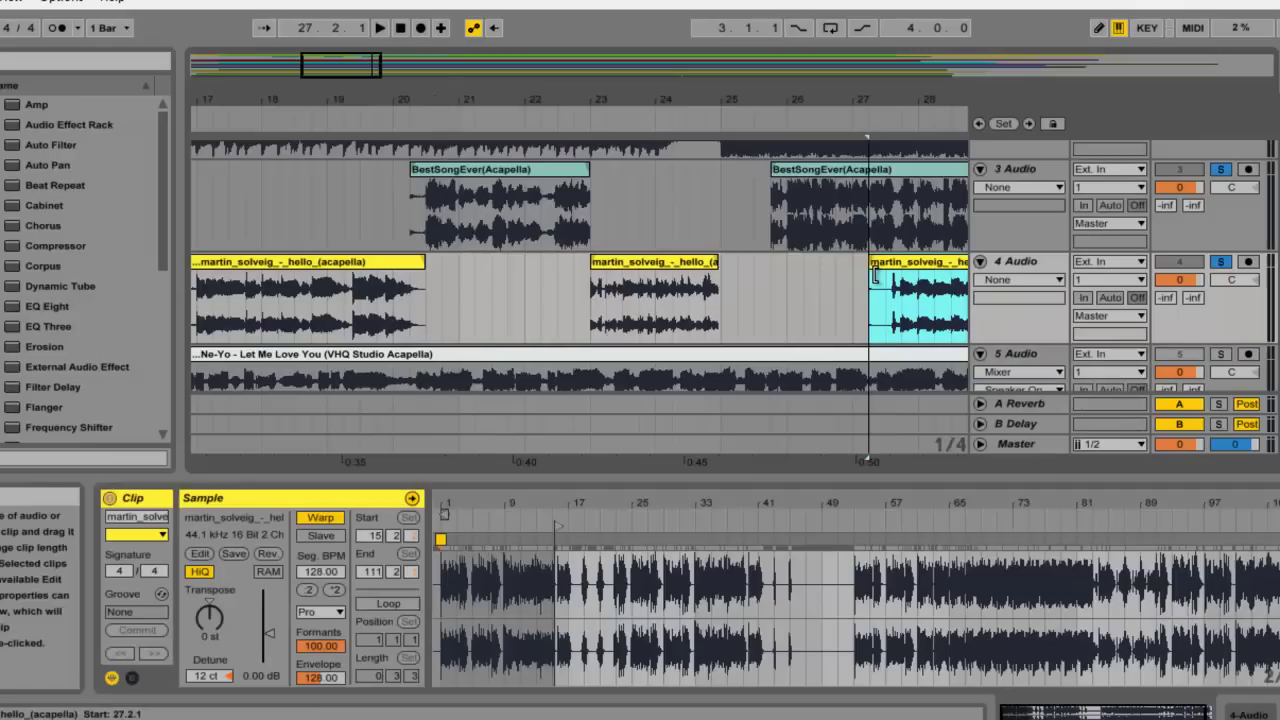
drag(869, 266, 884, 268)
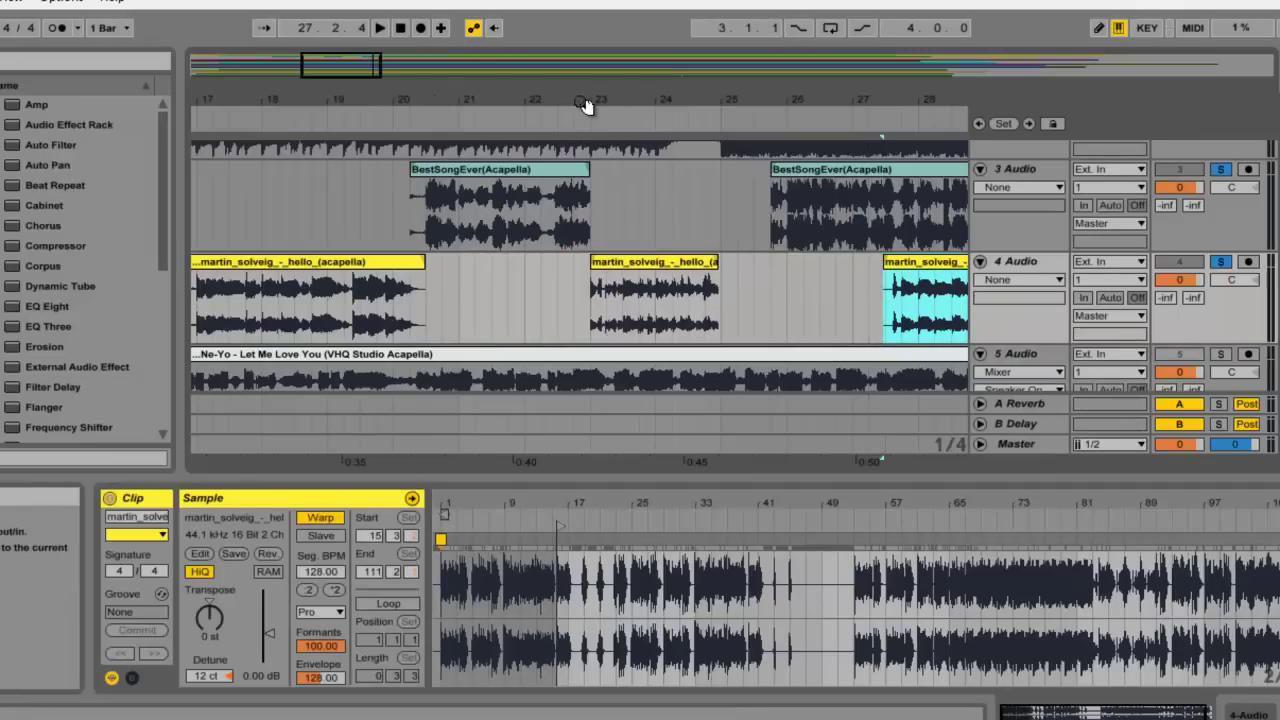
Step: Extend the start of the short Hello acapella clip at bar 23 slightly earlier, to 22.4.4
drag(585, 107, 586, 107)
mouse_move(634, 268)
mouse_down()
mouse_move(563, 270)
mouse_move(634, 270)
mouse_move(611, 268)
mouse_up()
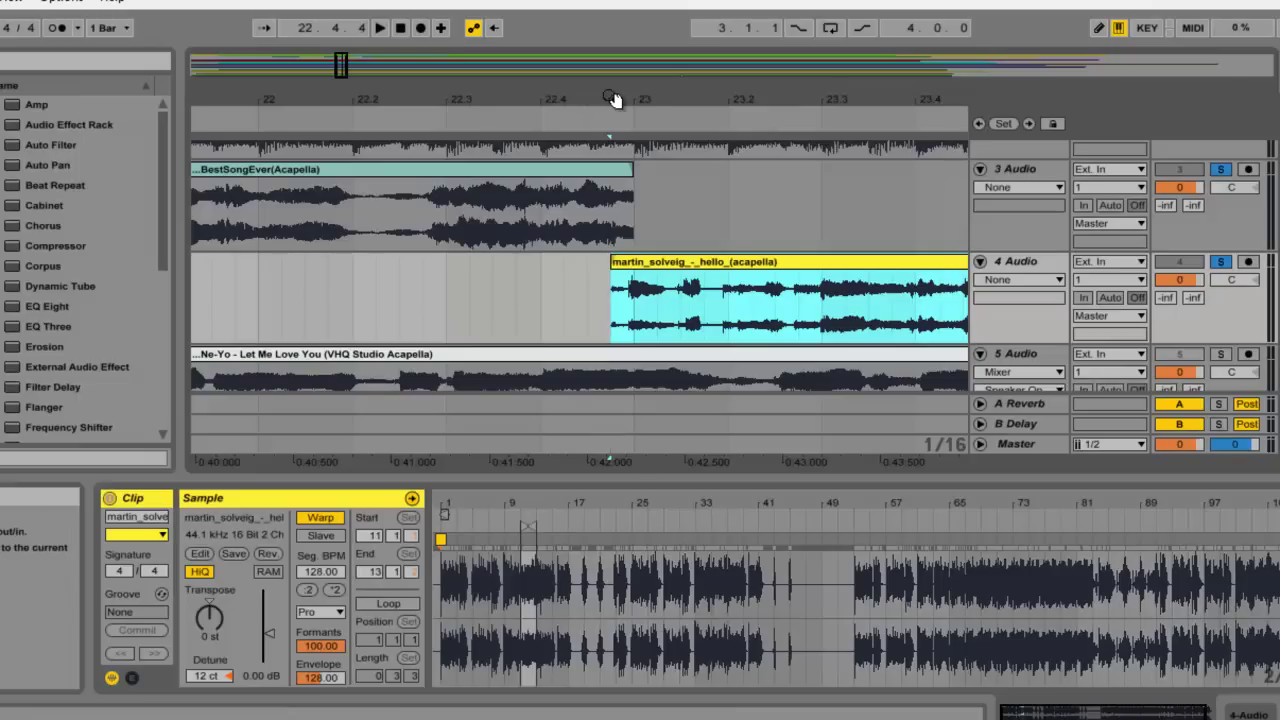
drag(611, 100, 613, 99)
drag(615, 268, 637, 267)
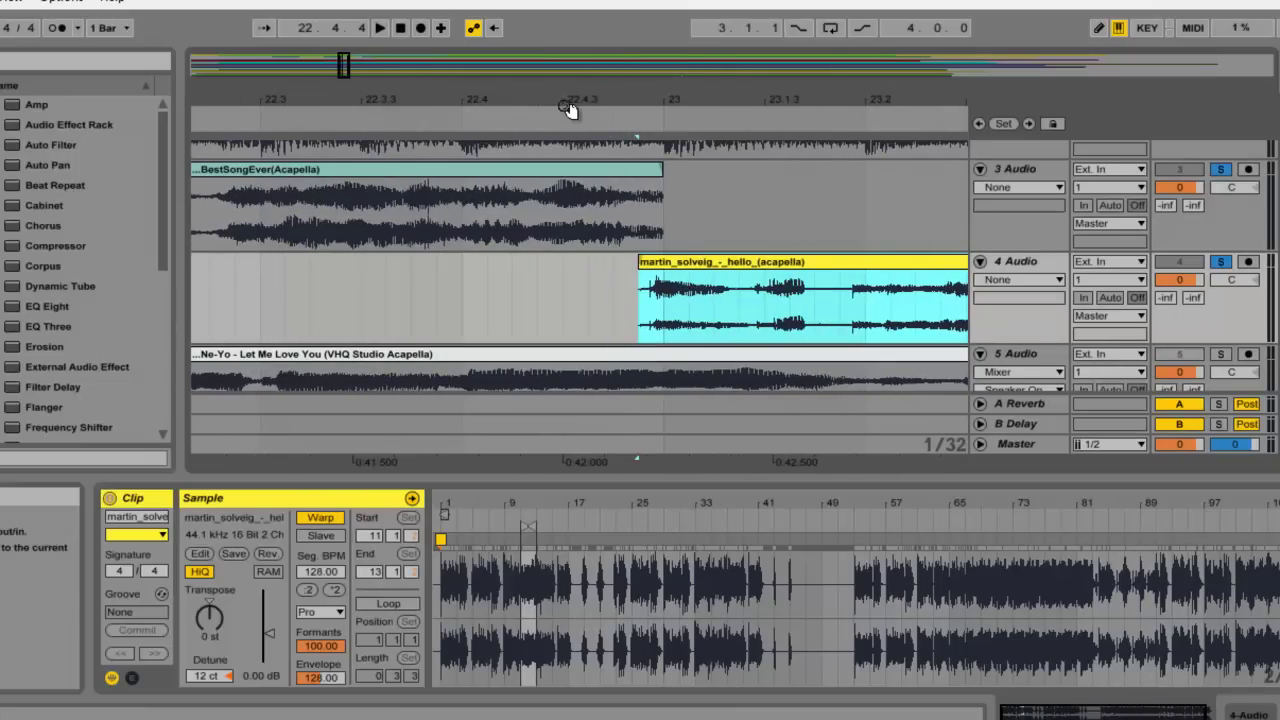
Step: Play the transition between the BestSongEver and Hello acapellas from about 22.2 to just past bar 25
drag(541, 97, 541, 78)
click(442, 114)
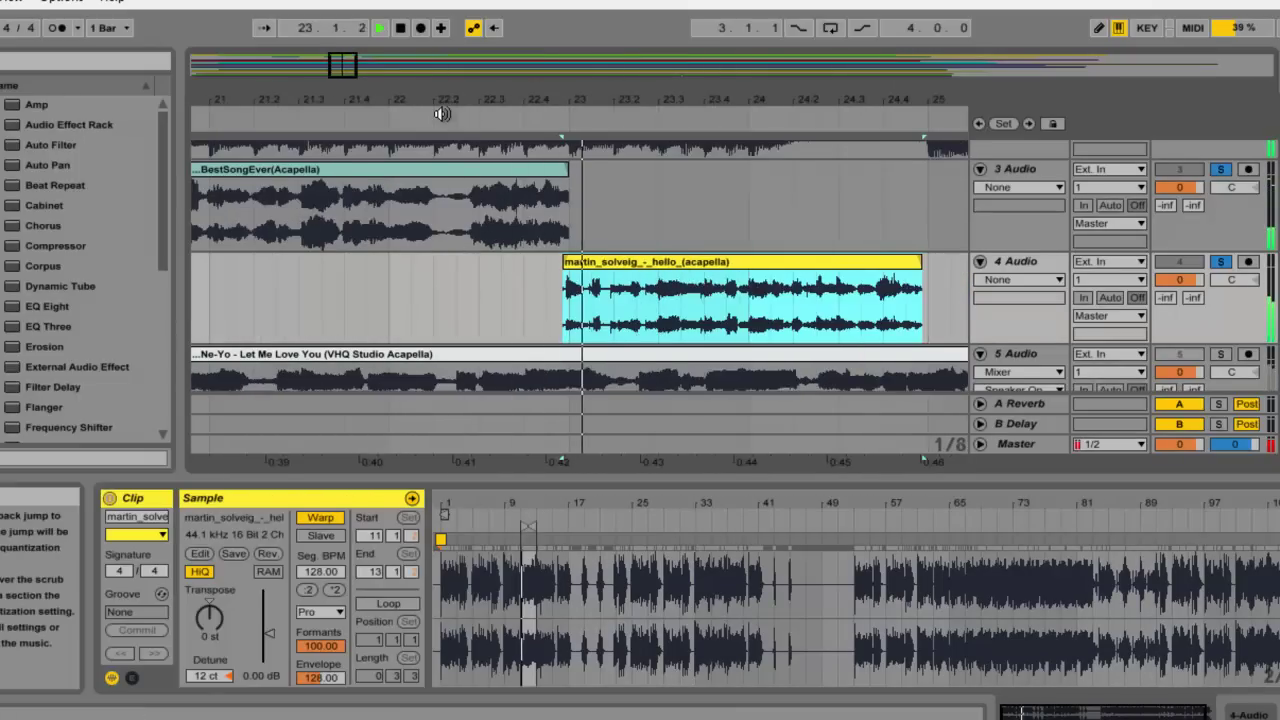
drag(714, 100, 705, 101)
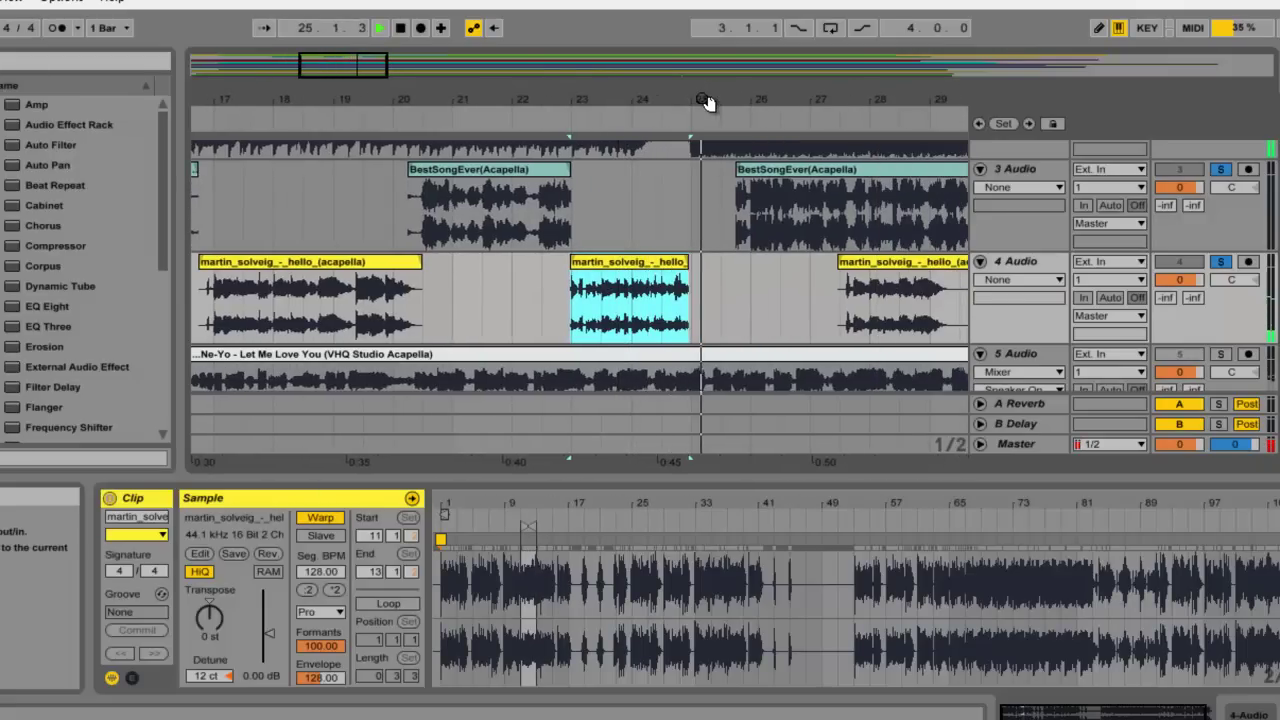
key(space)
Step: Extend the start of the third BestSongEver(Acapella) clip back to 24.3.1
click(726, 170)
drag(726, 170, 660, 175)
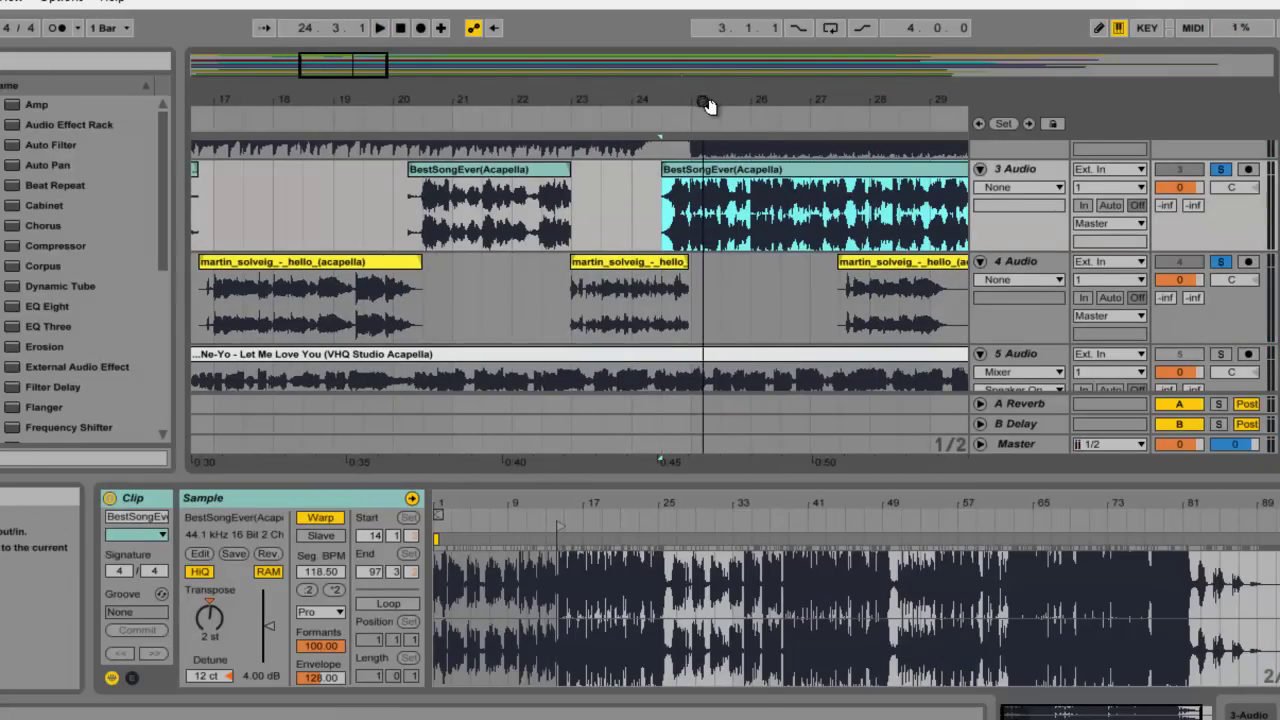
Step: Play the transition into the third BestSongEver(Acapella) clip from about 24.3
drag(705, 105, 706, 110)
click(545, 116)
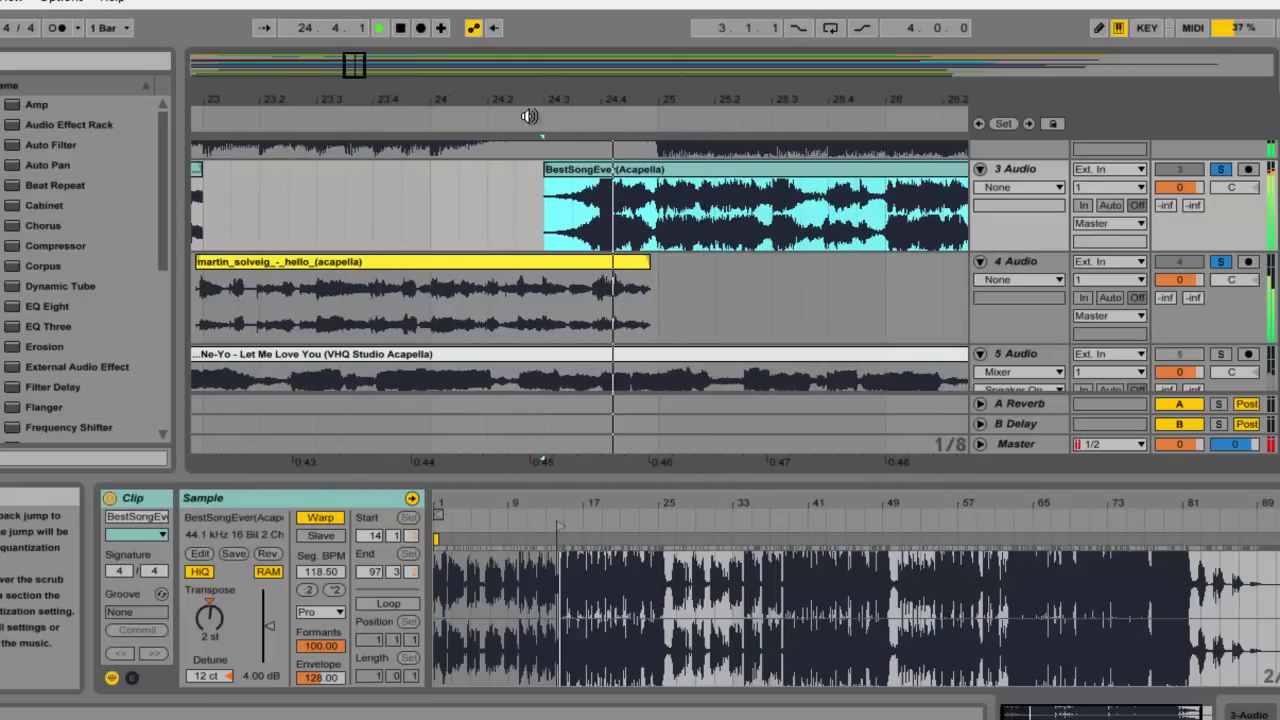
key(space)
Step: Split the third BestSongEver(Acapella) clip at bar 25 and trim the remaining part to start at bar 26
drag(701, 97, 695, 100)
click(584, 214)
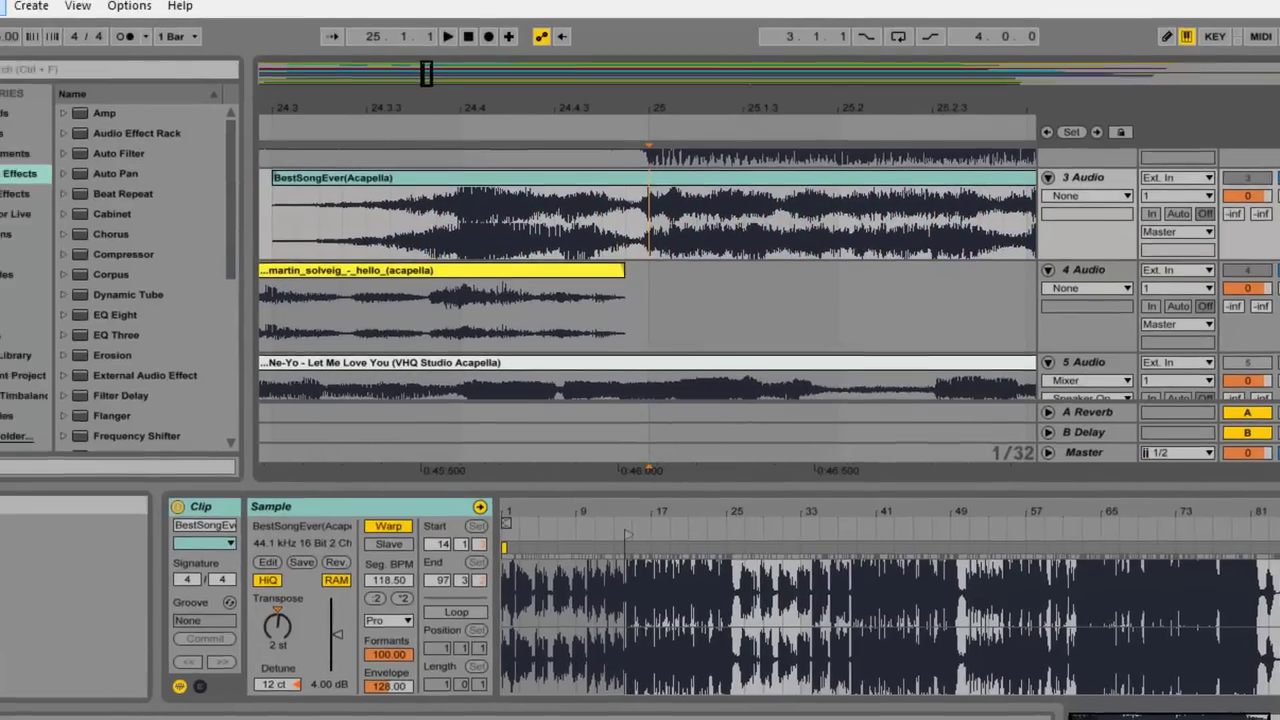
click(56, 15)
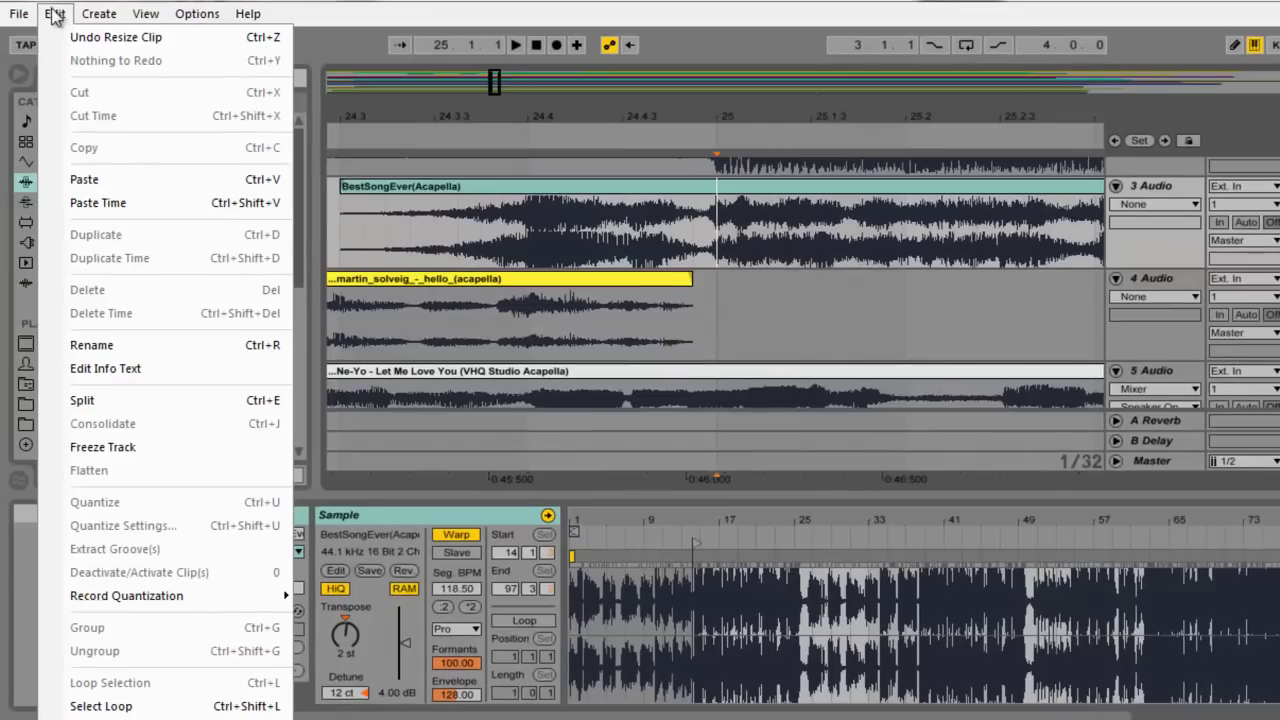
click(134, 402)
drag(668, 113, 666, 117)
click(610, 187)
Step: Move the Sean Kingston Party All Night acapella track directly below the Hello acapella track and solo it
scroll(610, 230, down, 5)
scroll(610, 230, up, 2)
scroll(715, 280, up, 3)
scroll(715, 280, down, 10)
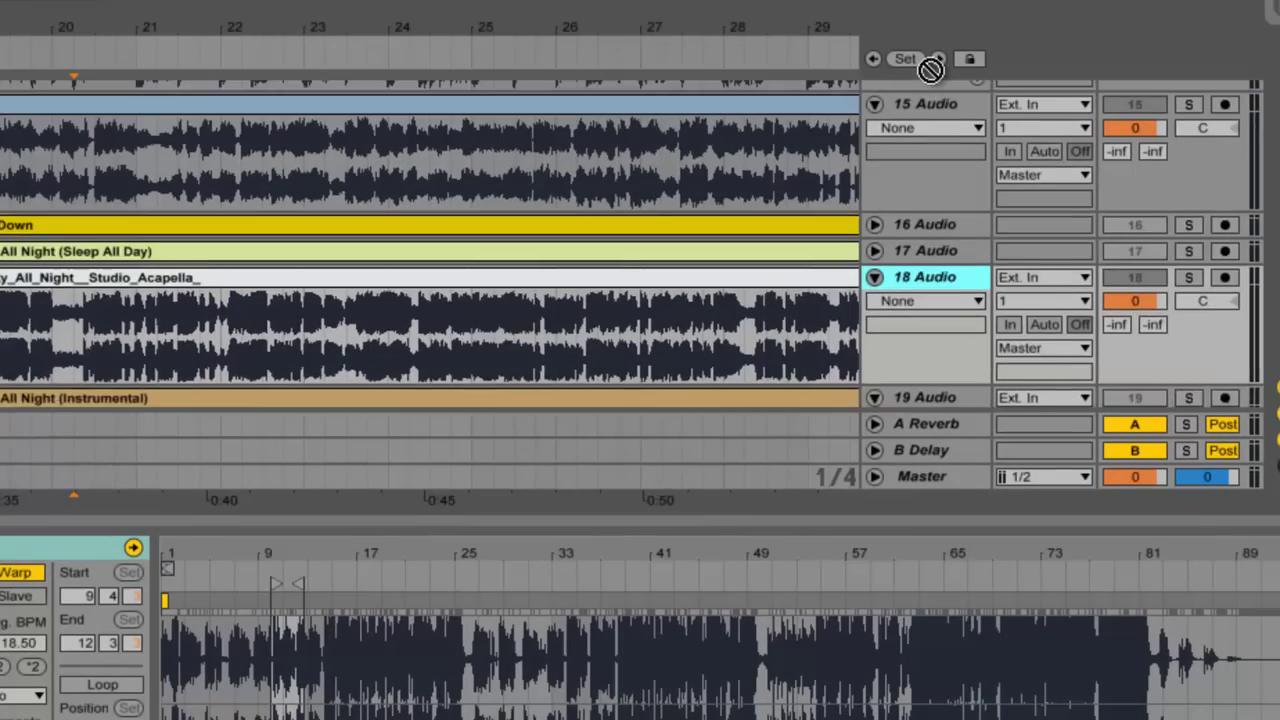
scroll(930, 68, up, 8)
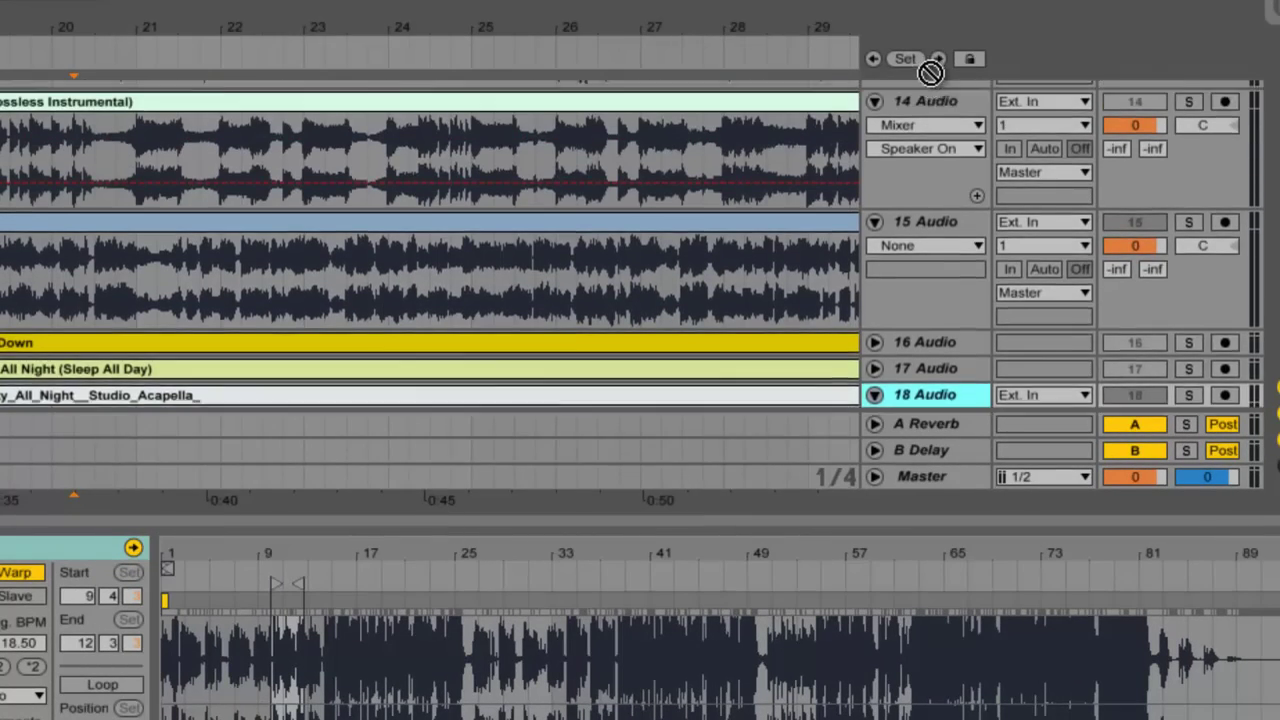
scroll(923, 58, up, 10)
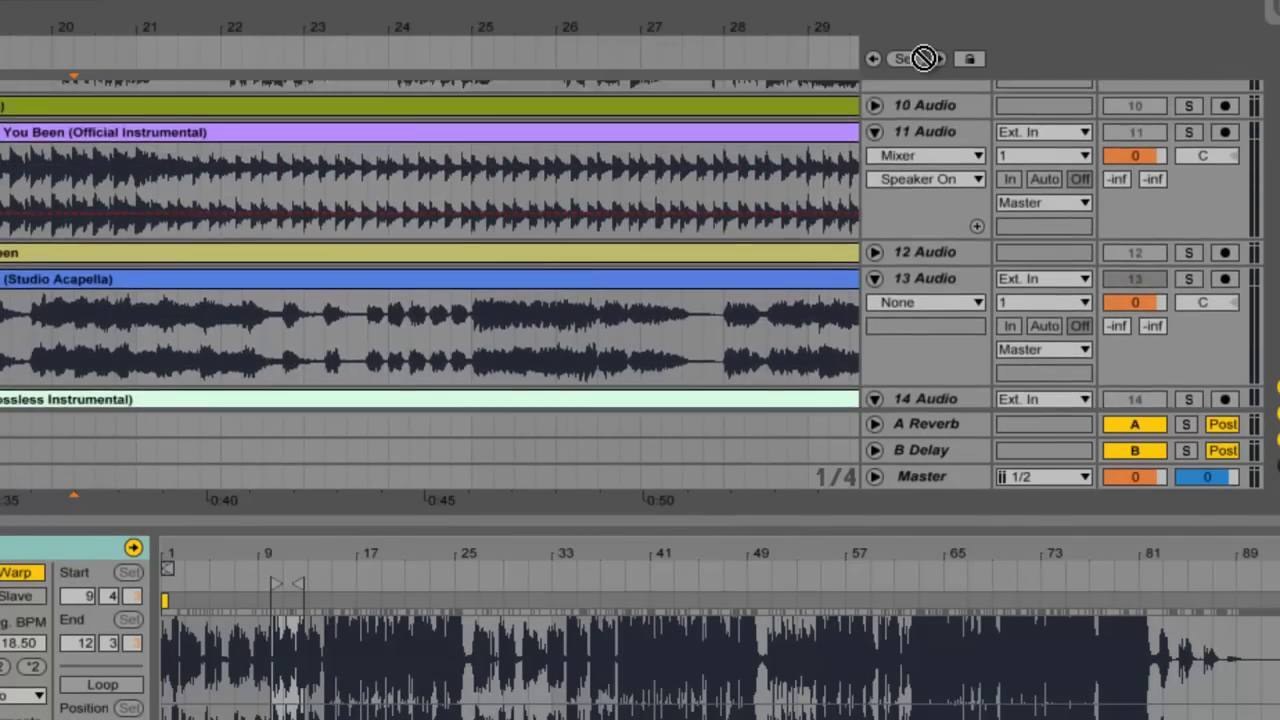
scroll(923, 58, up, 2)
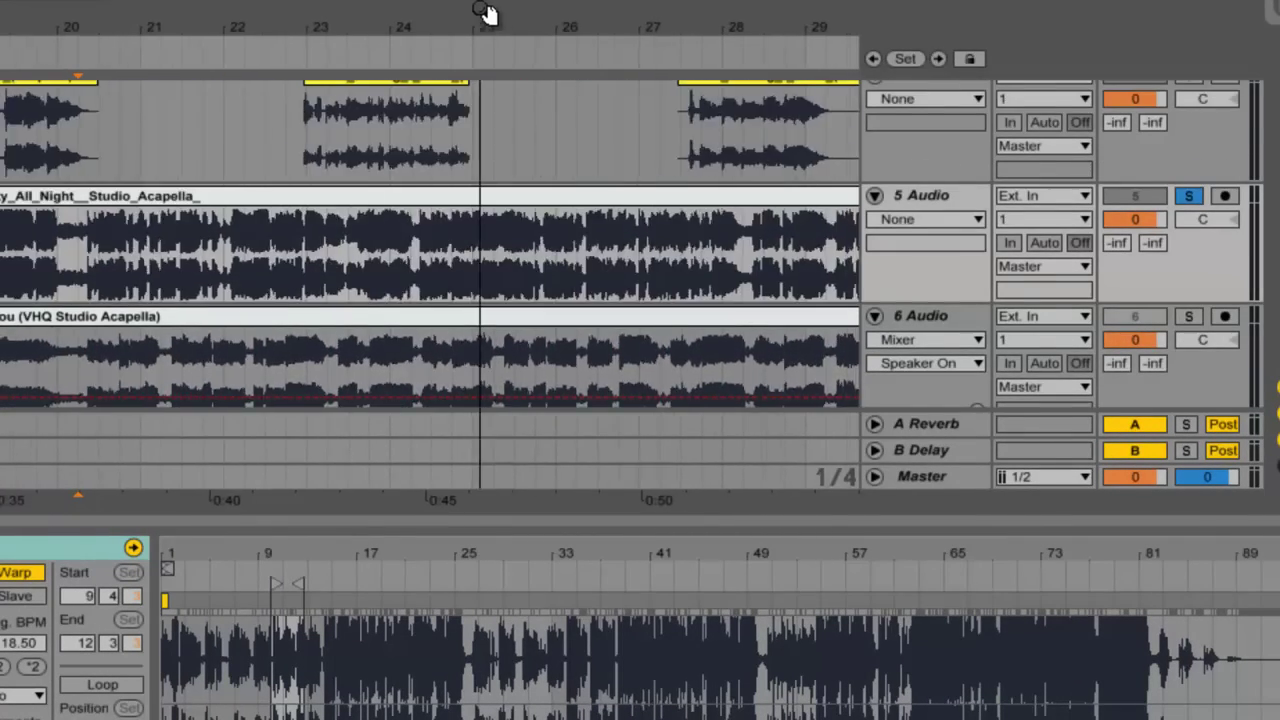
Step: Play through the Party All Night acapella, trim its start to bar 33, and lower the clip gain to -2.00 dB
drag(486, 14, 491, 20)
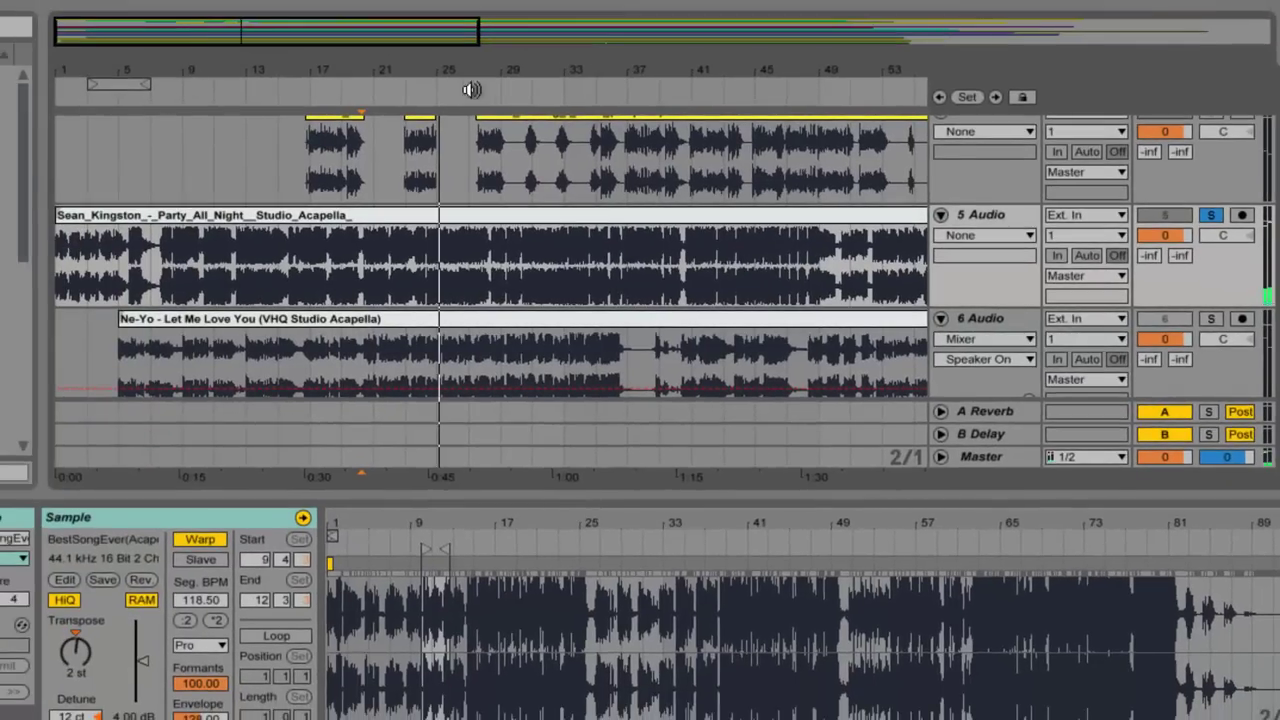
click(550, 97)
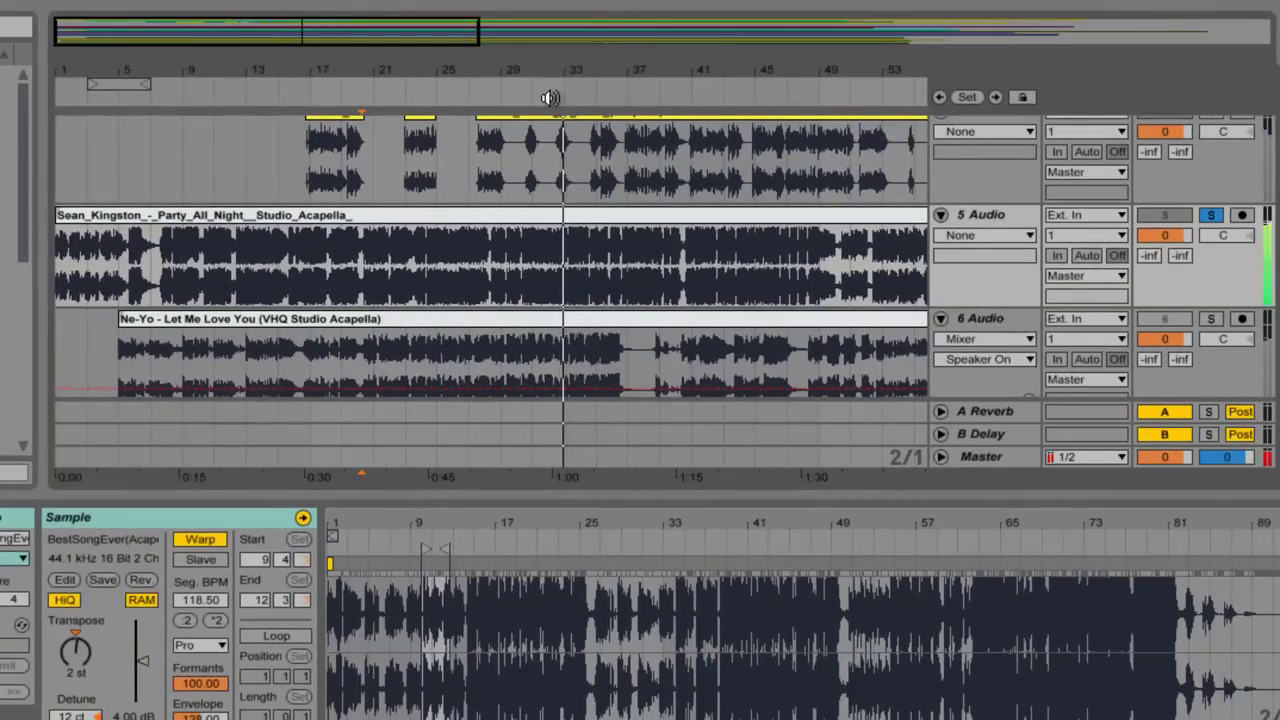
click(561, 252)
drag(60, 225, 566, 234)
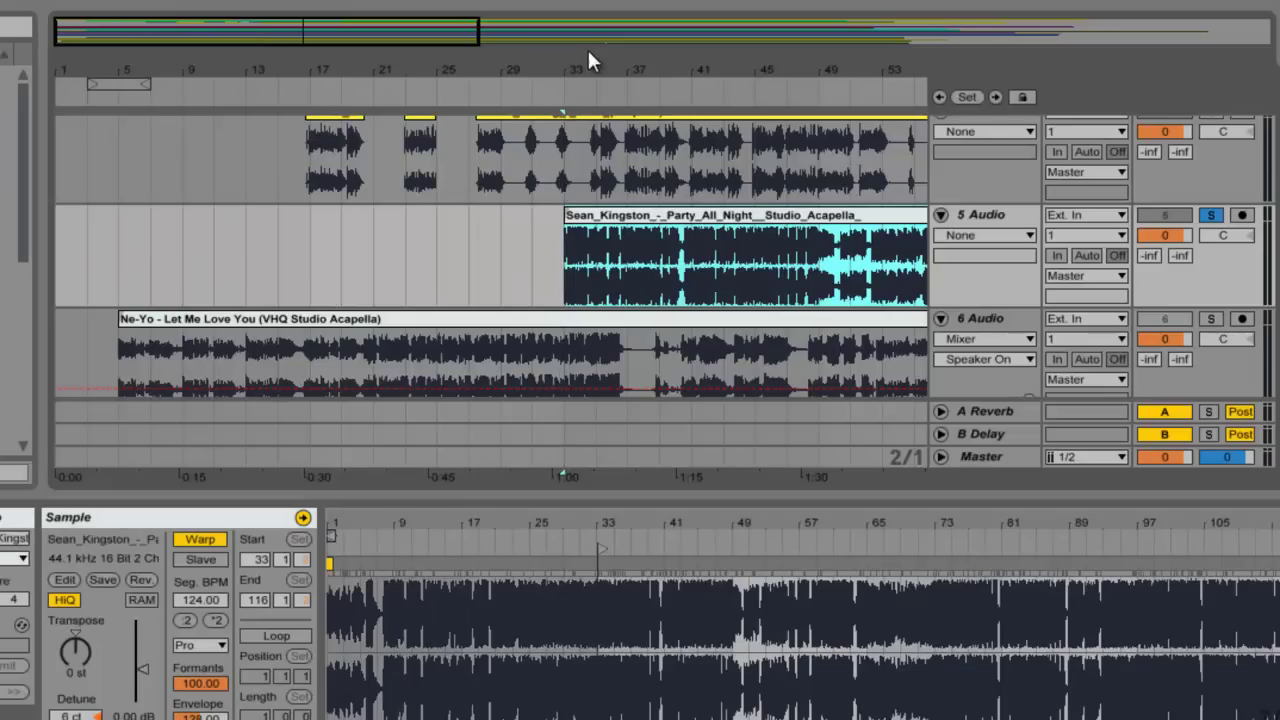
drag(145, 680, 120, 681)
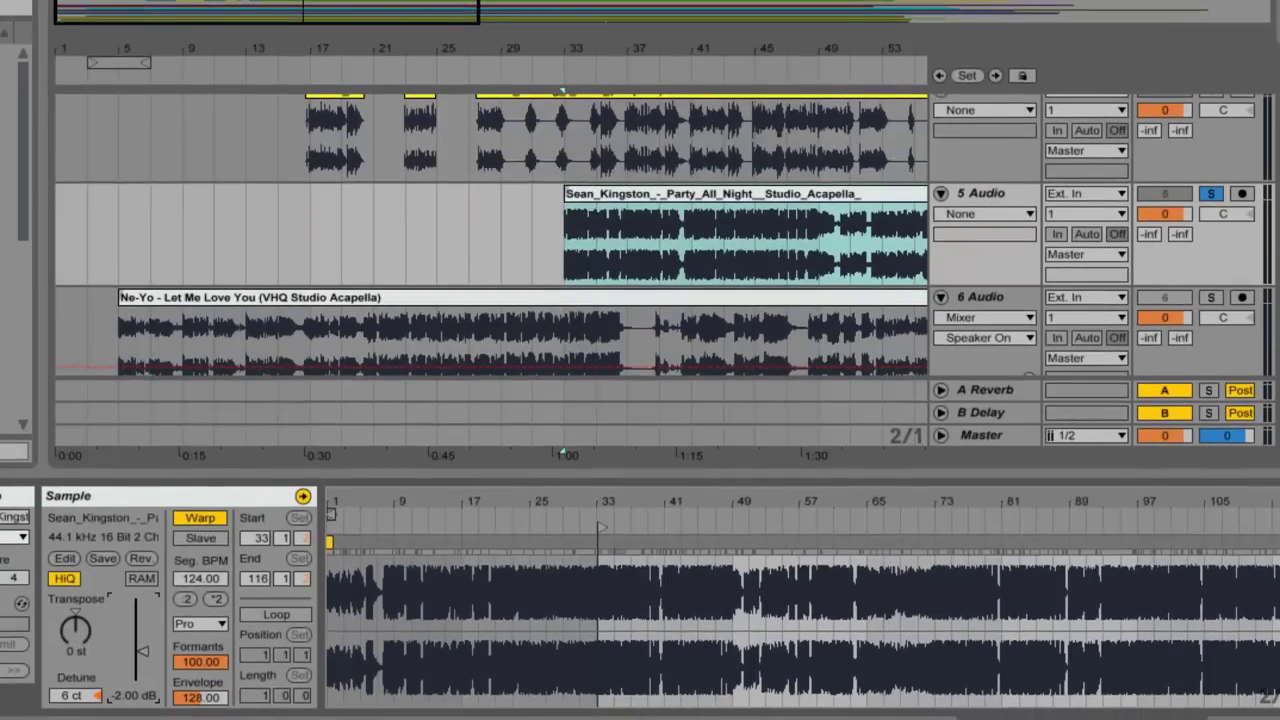
Step: Try starting the Party All Night acapella at 33.2 and return its start to bar 33
scroll(490, 234, up, 5)
scroll(490, 234, down, 6)
scroll(490, 234, up, 2)
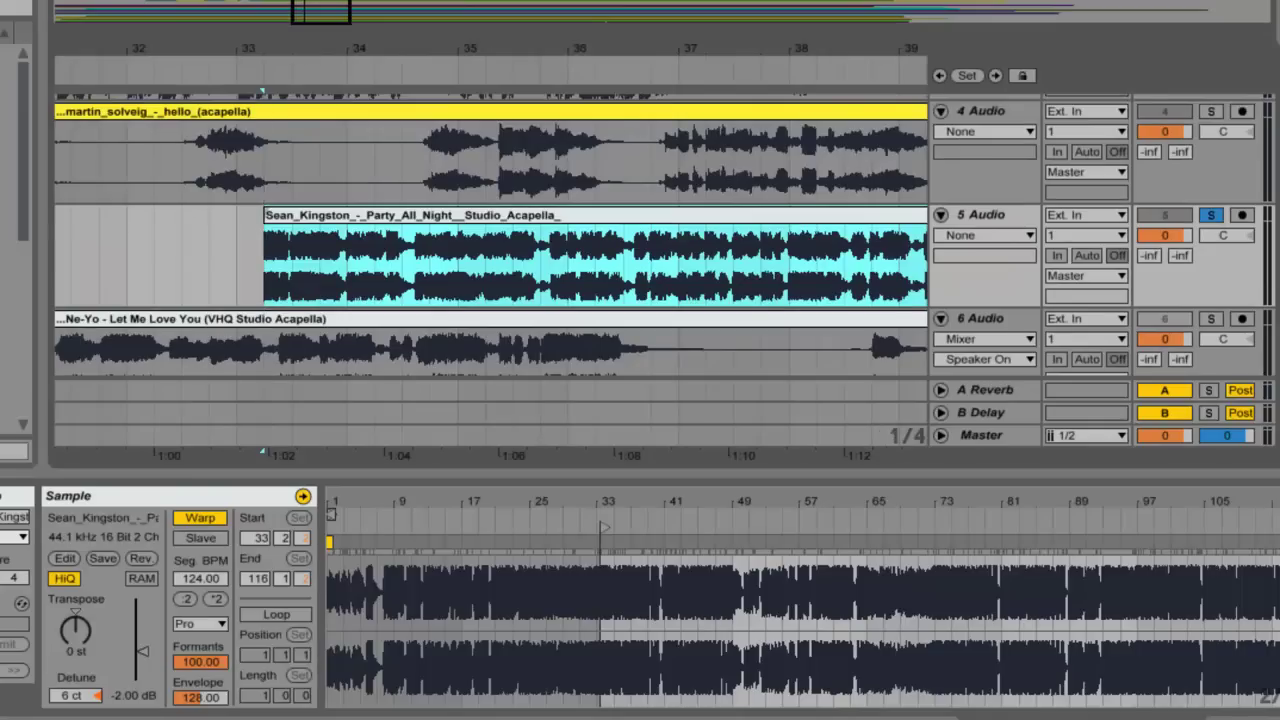
scroll(490, 234, up, 6)
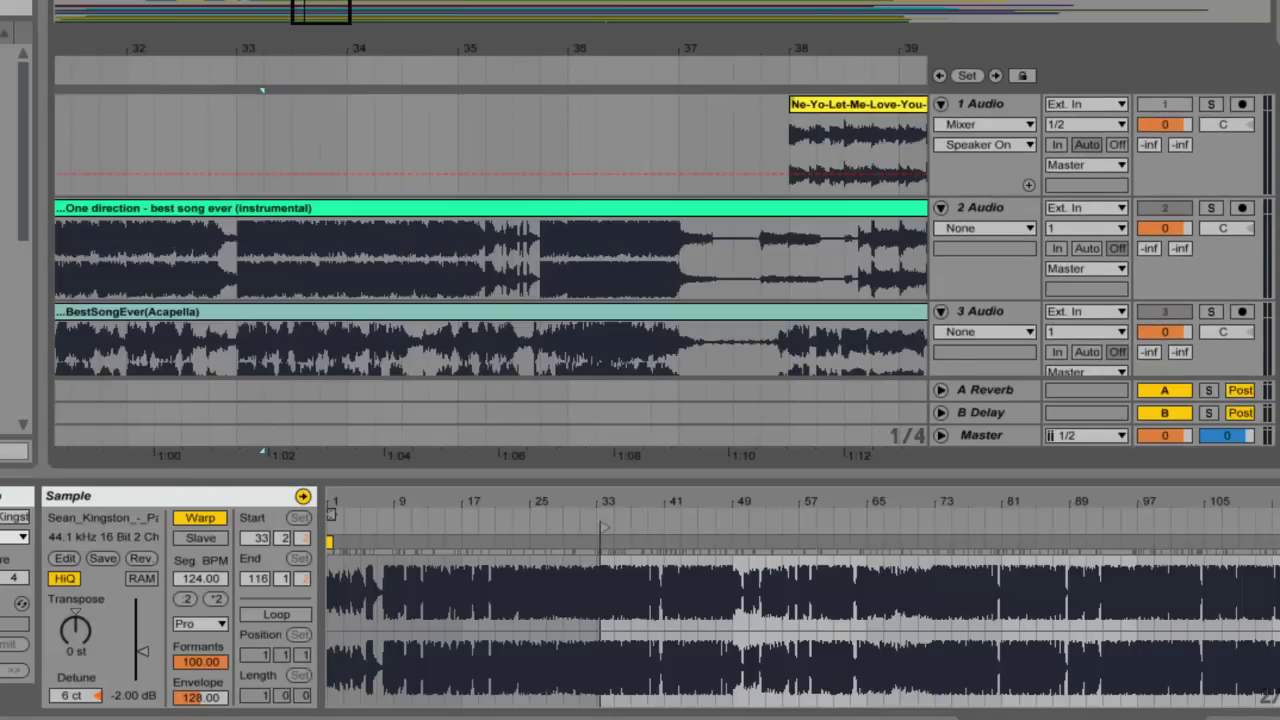
scroll(568, 130, down, 6)
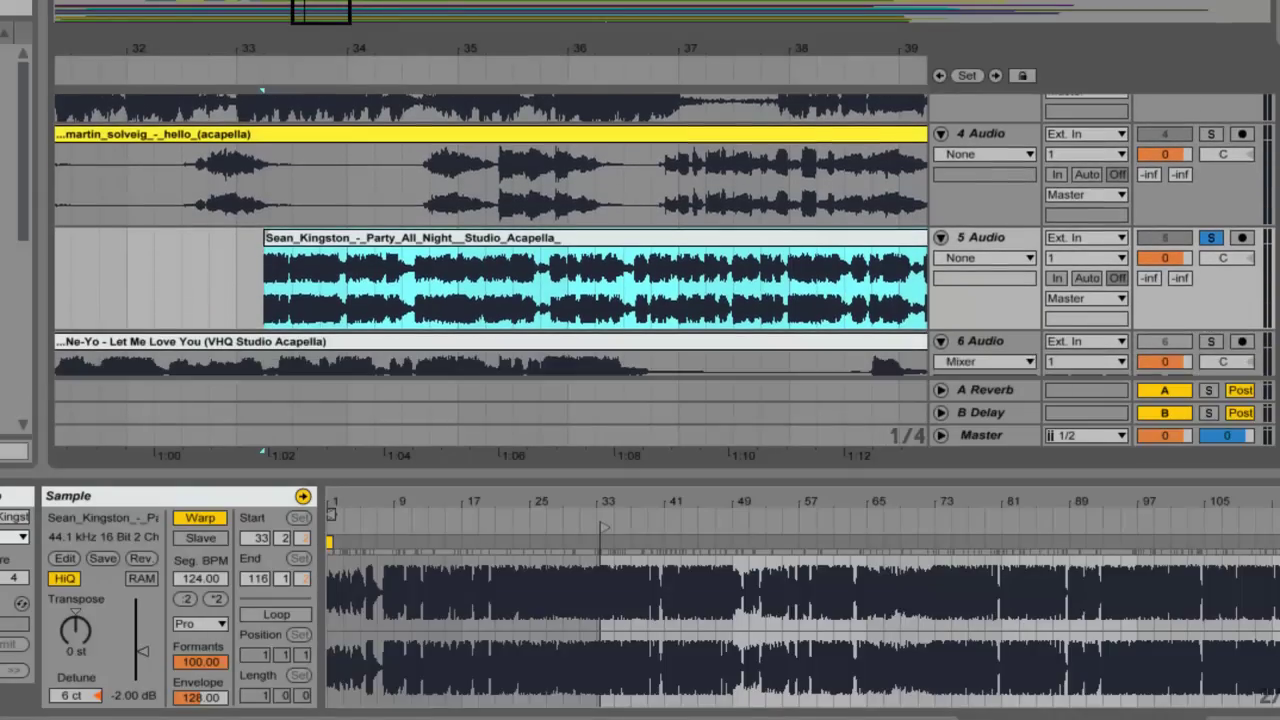
drag(264, 276, 238, 237)
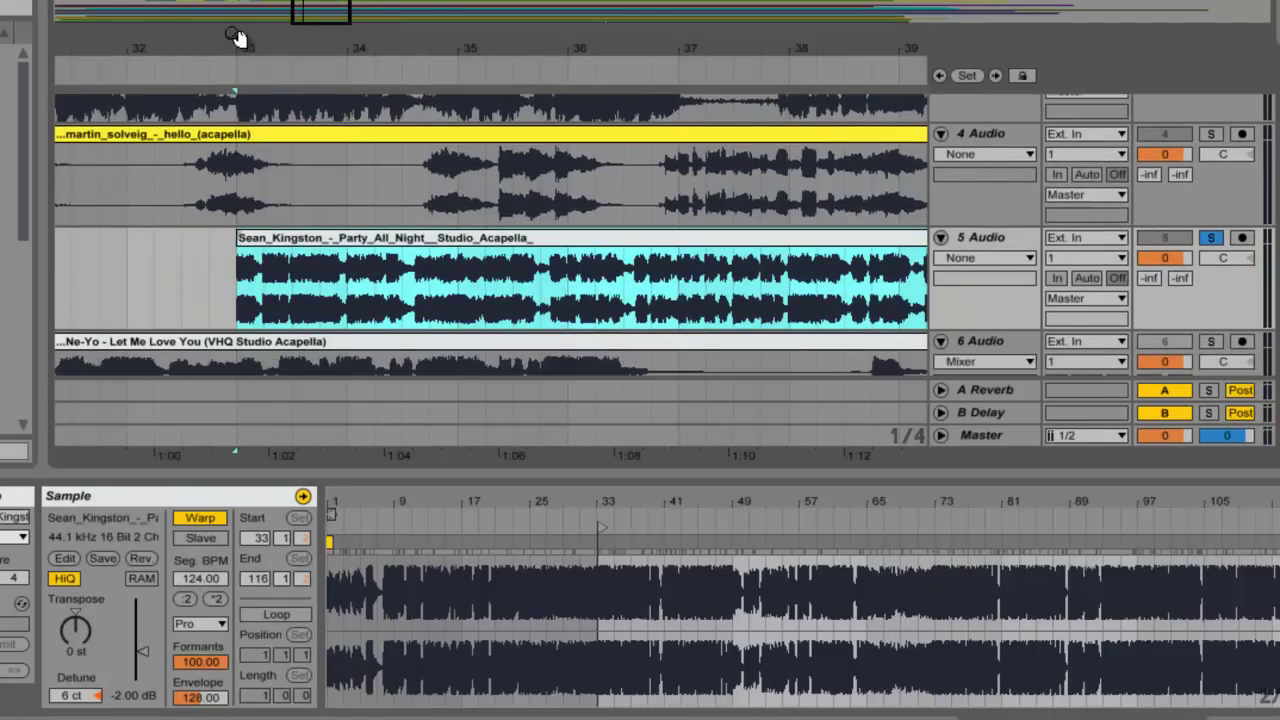
Step: Move the Party All Night track above the Hello track and place its clip at bar 25
drag(155, 57, 230, 40)
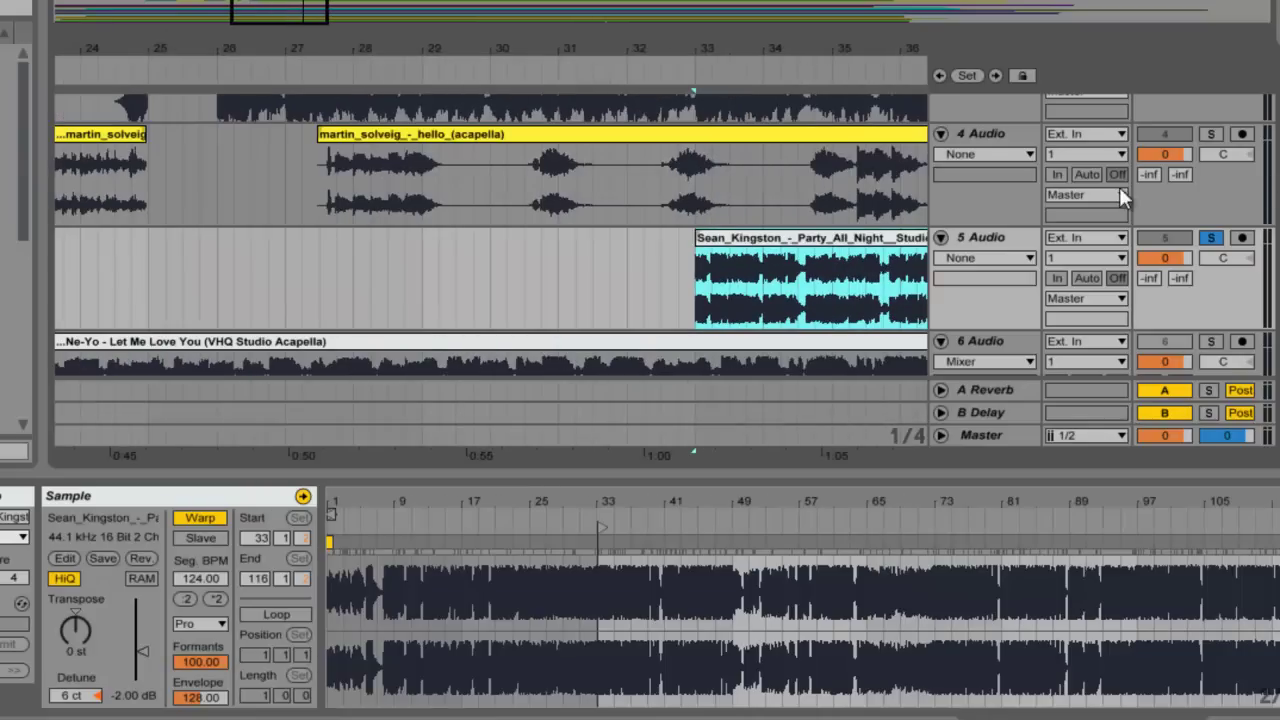
drag(1010, 238, 1000, 139)
drag(761, 306, 216, 305)
Step: Solo the Best Song Ever instrumental and acapella with the Party All Night acapella, and play from about 24.2
drag(162, 50, 468, 100)
ctrl+click(1210, 98)
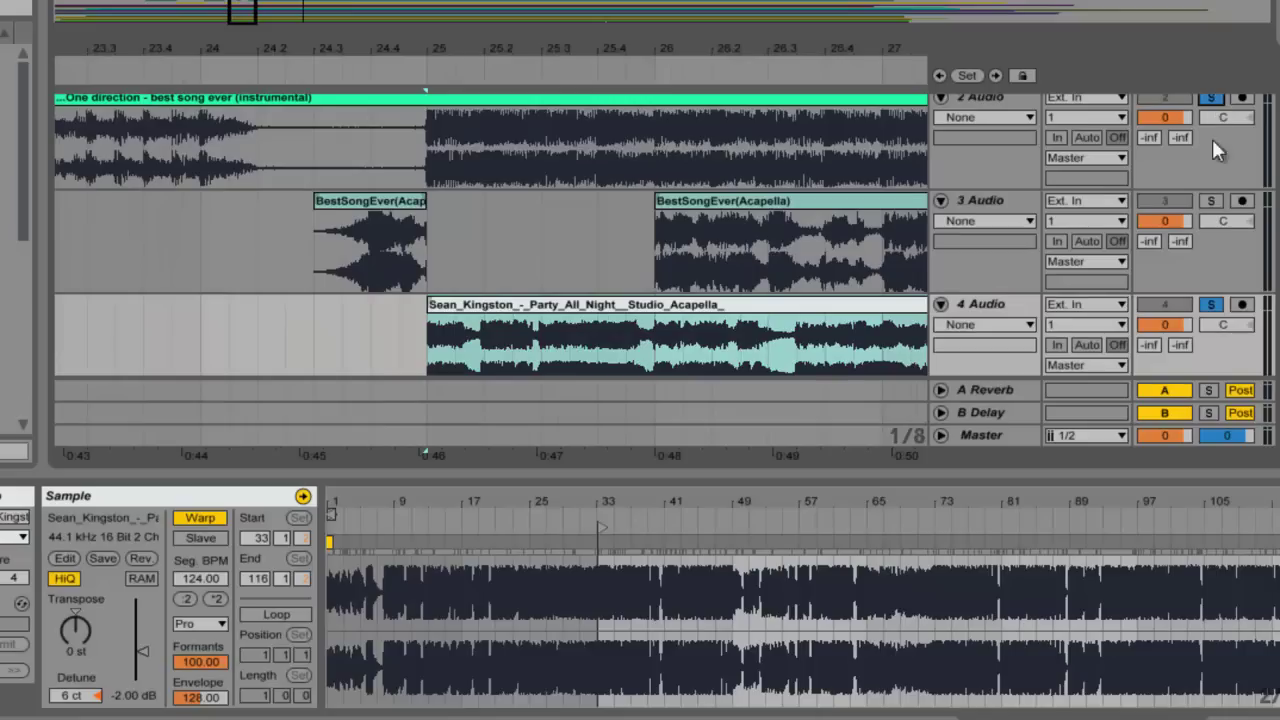
click(246, 72)
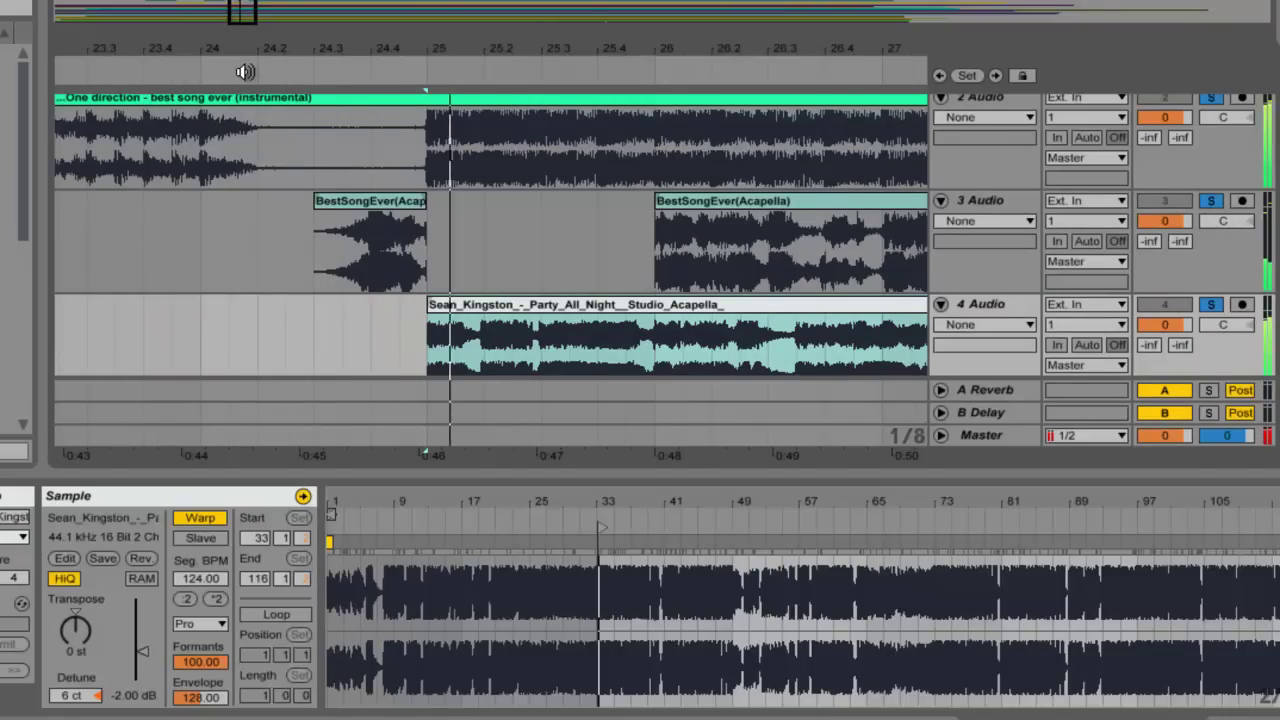
Step: Extend the Party All Night clip's start to just before bar 25 and trim the short BestSongEver(Acapella) clip's end slightly
drag(438, 50, 510, 137)
mouse_move(510, 313)
mouse_down()
mouse_move(414, 316)
mouse_move(480, 316)
mouse_move(463, 340)
mouse_move(343, 340)
mouse_move(508, 330)
mouse_up()
drag(508, 49, 510, 63)
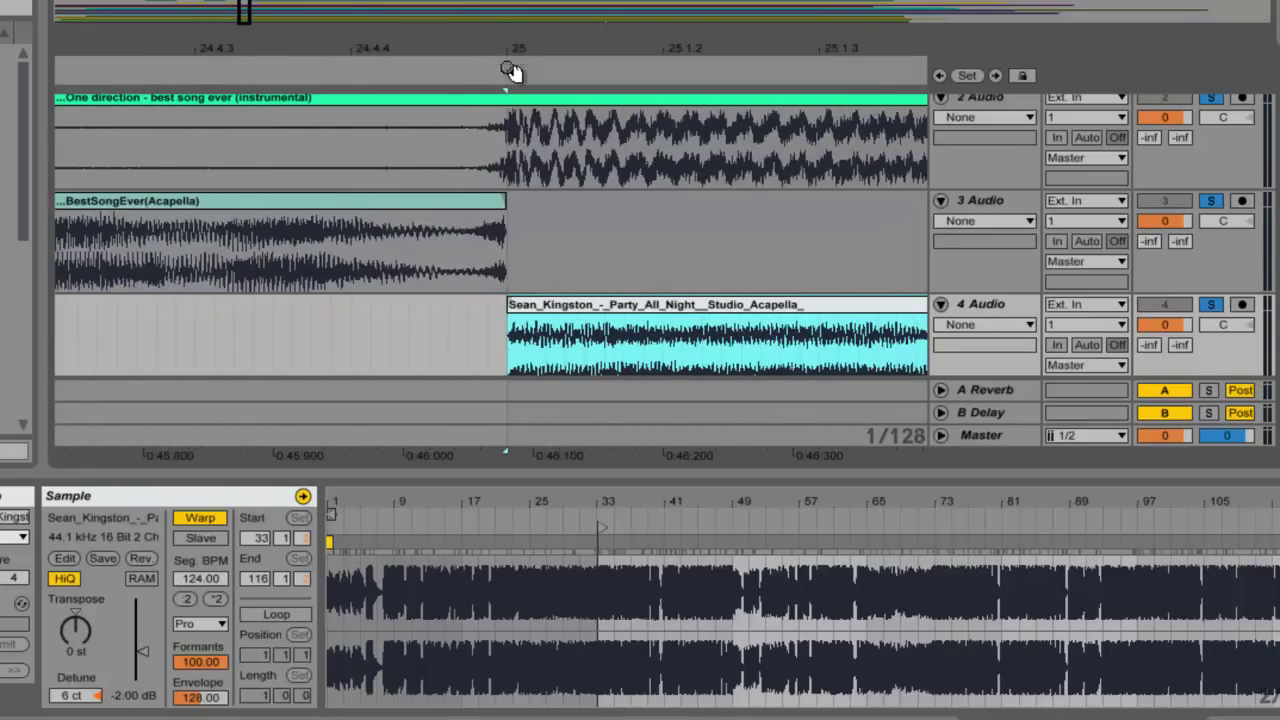
click(498, 207)
Step: Add a fade-in up to about bar 25 on the Party All Night clip and play the transition
click(964, 355)
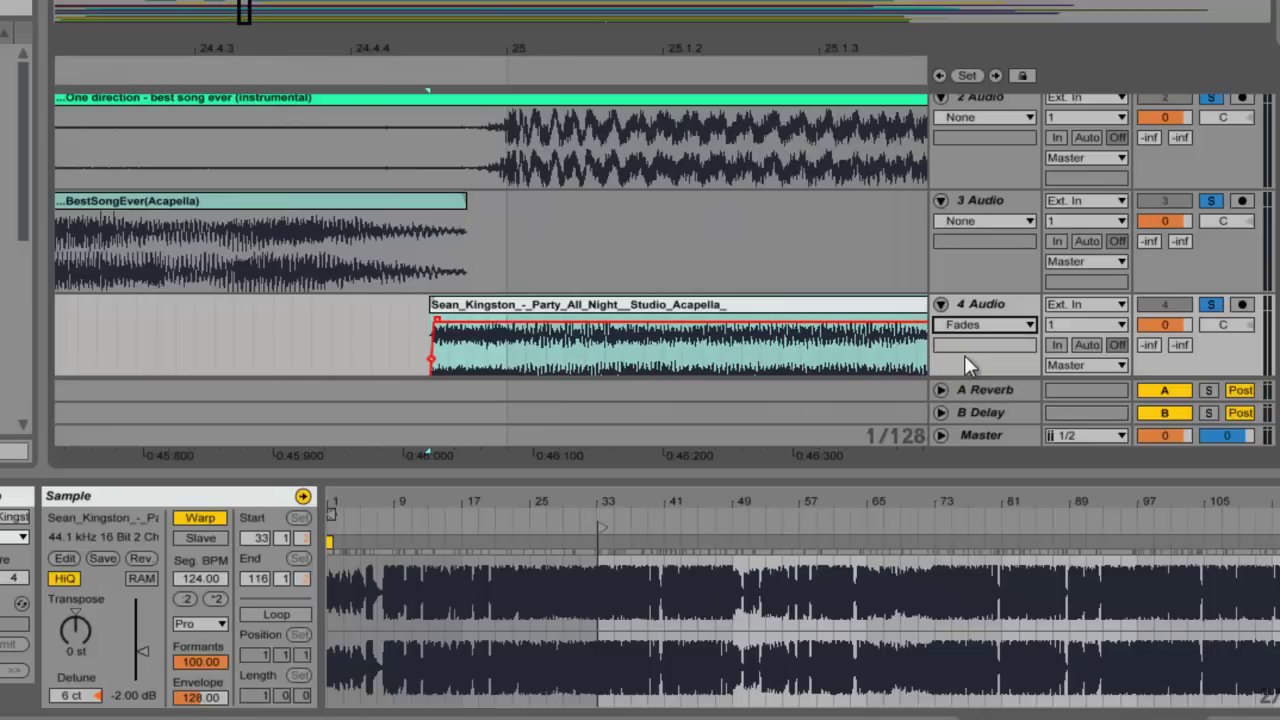
click(443, 330)
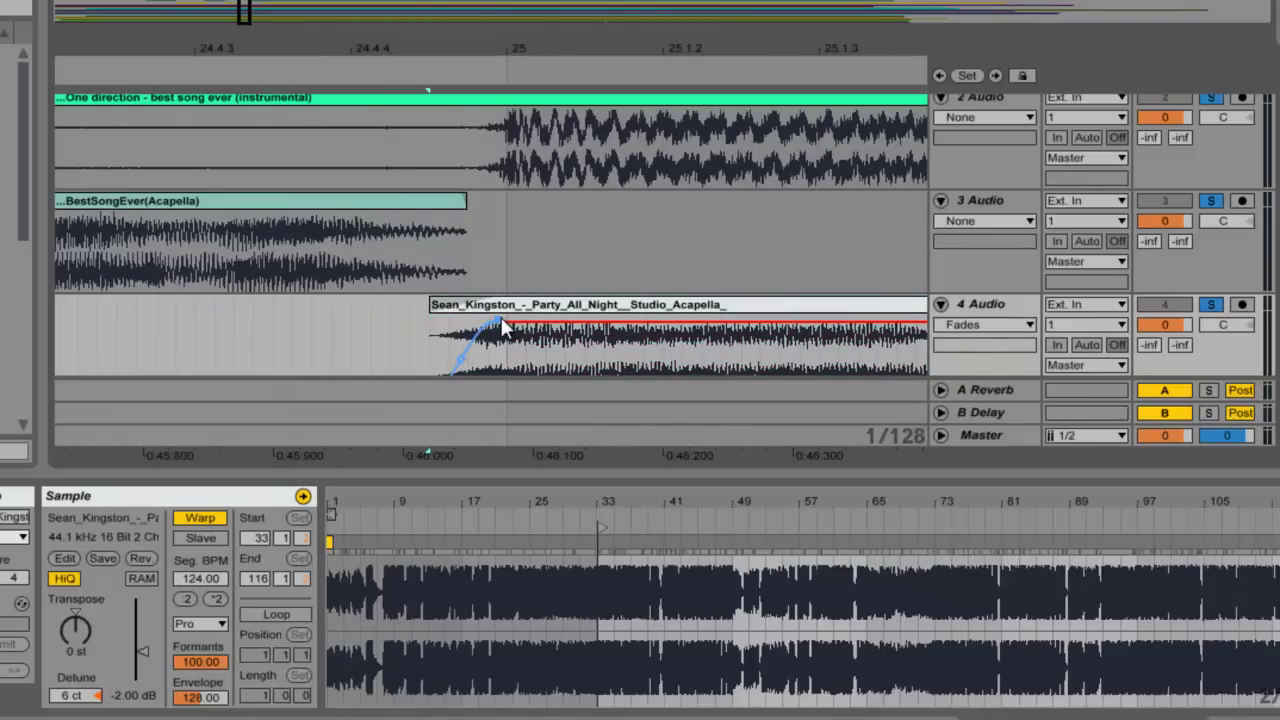
drag(338, 46, 338, 47)
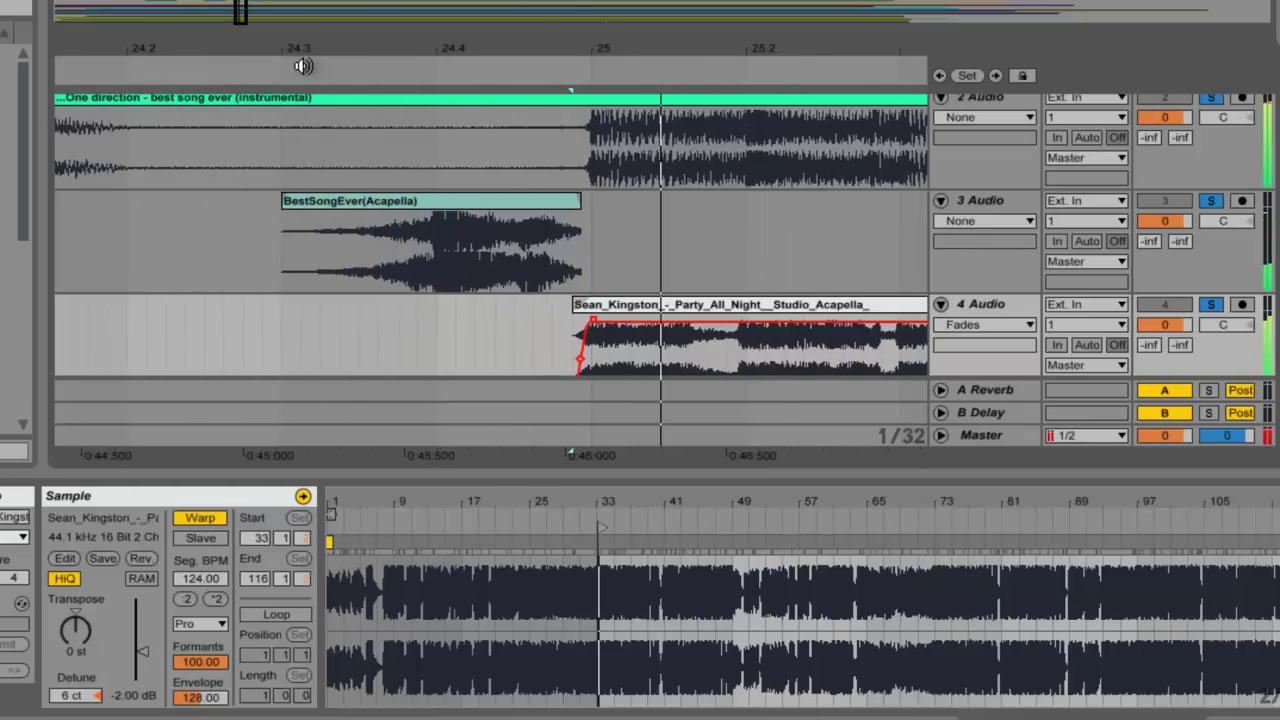
Step: Extend the Party All Night clip's start back to 24.4.4 and replay the transition from about 24.4
drag(576, 304, 550, 297)
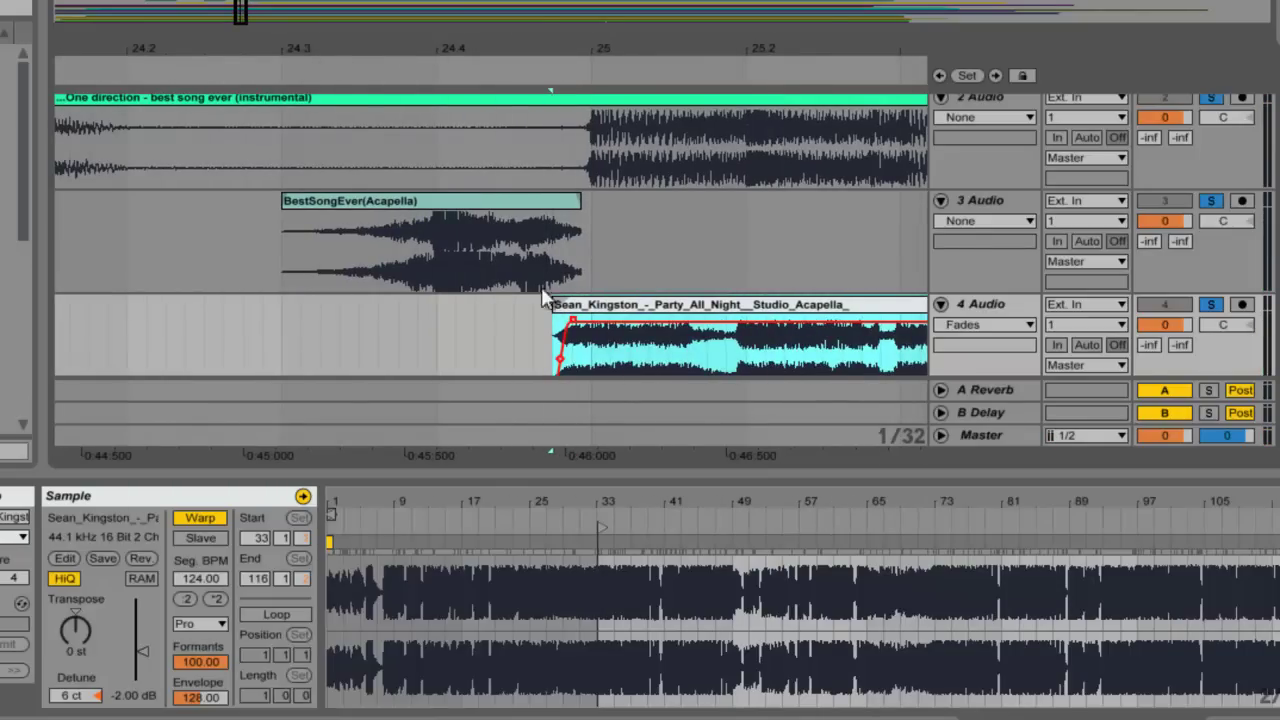
click(410, 59)
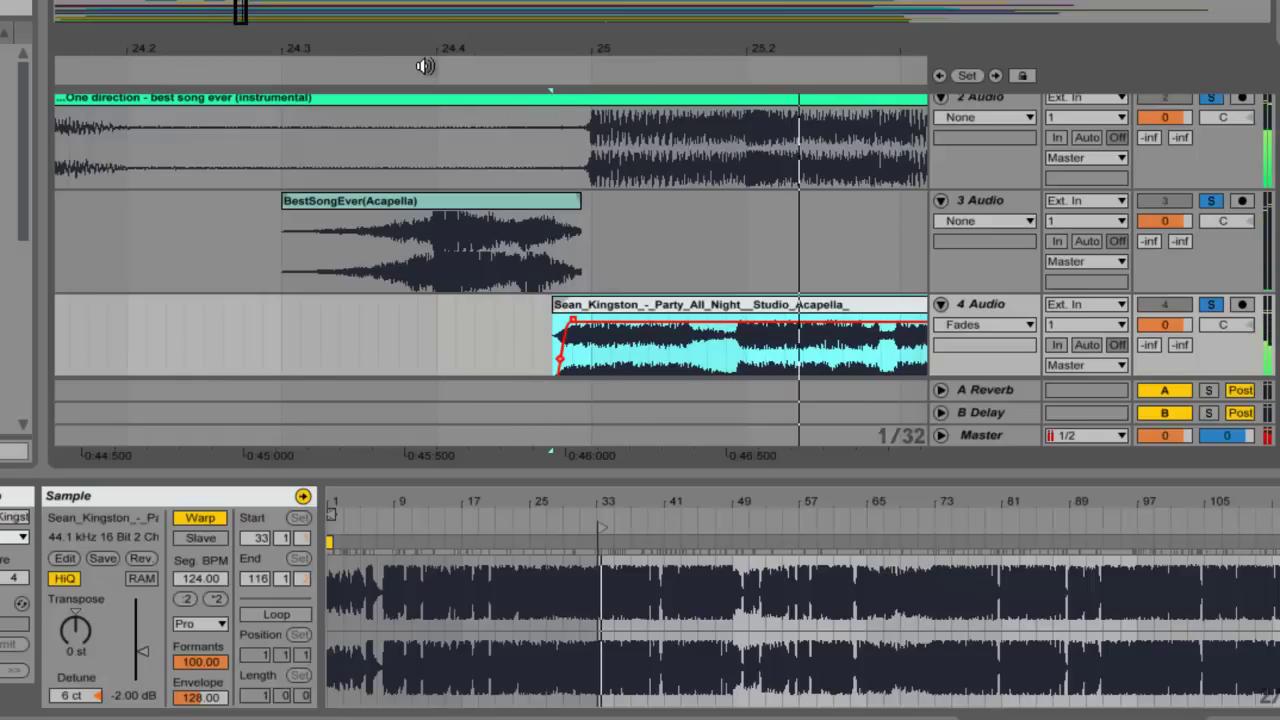
click(449, 63)
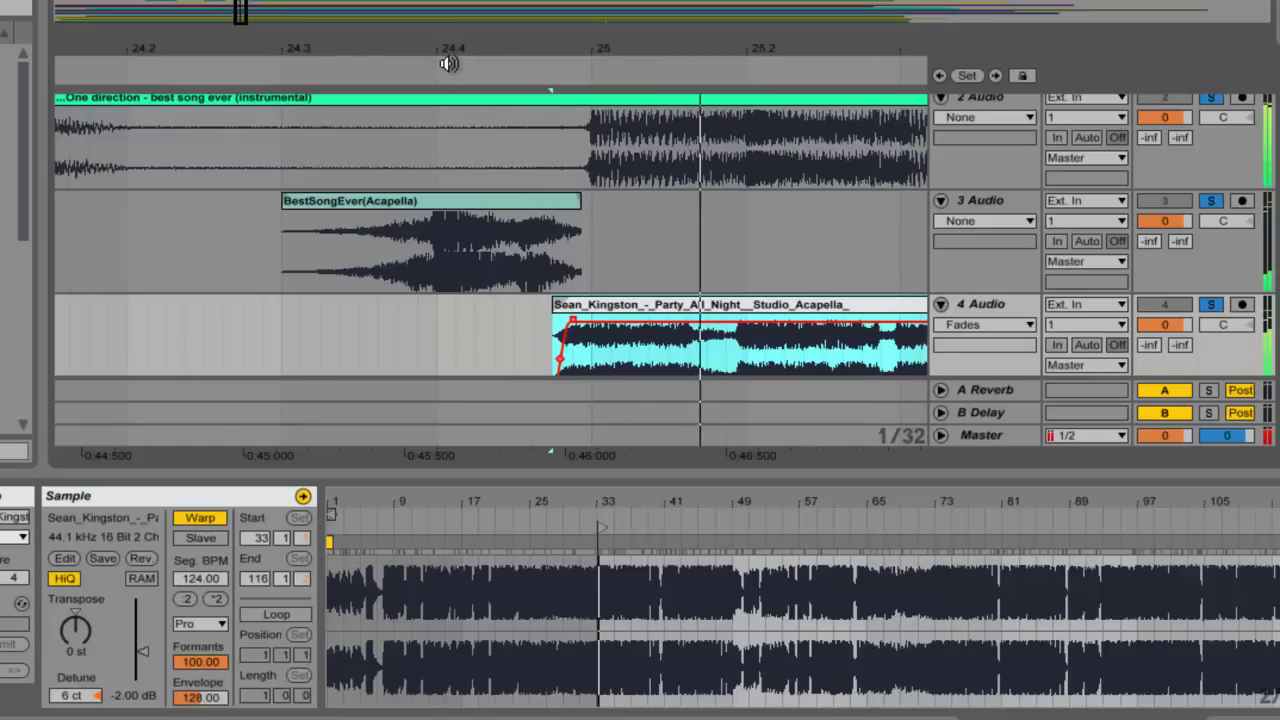
Step: Extend the Party All Night clip's start to slightly before 24.4.4 and play the transition again
drag(557, 304, 537, 304)
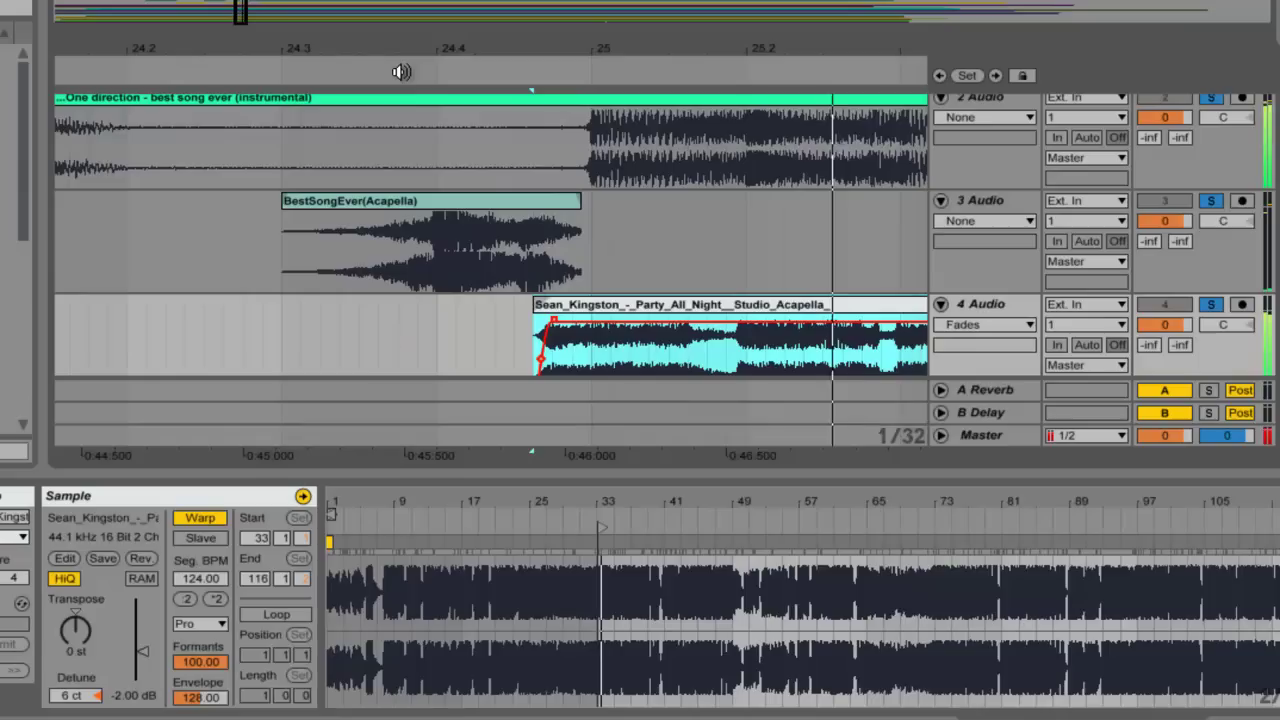
drag(336, 57, 444, 57)
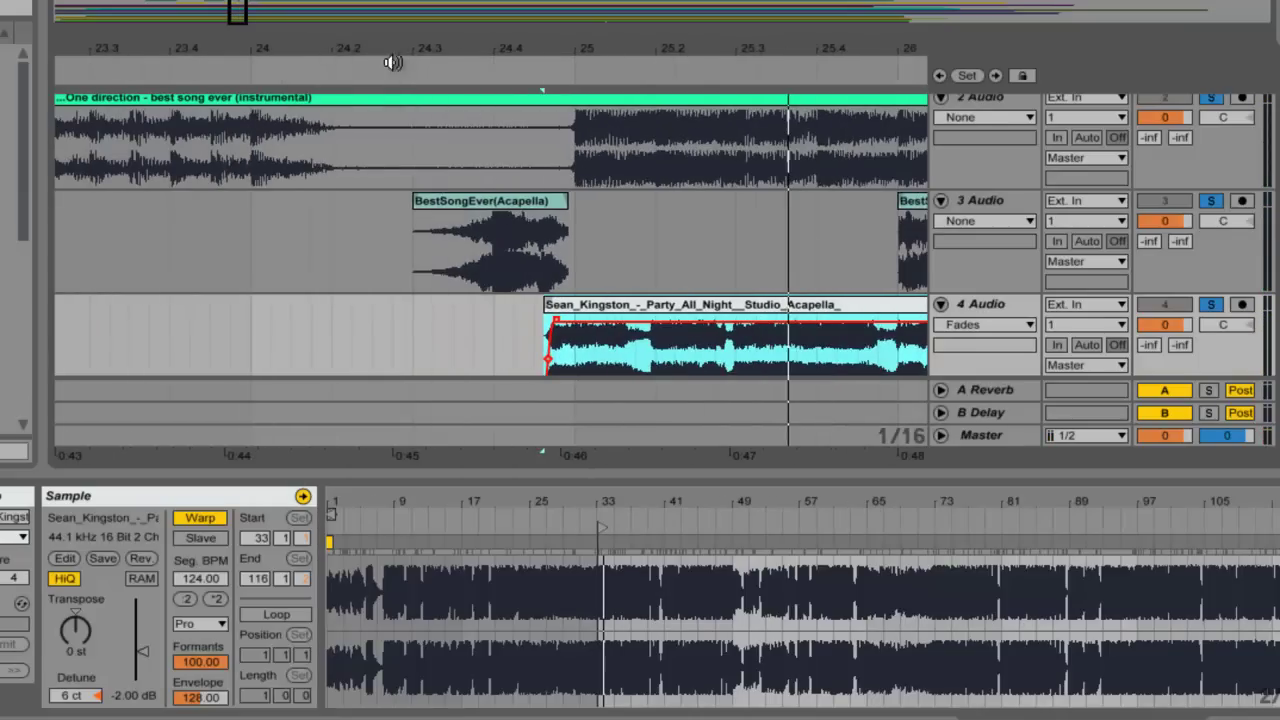
click(287, 68)
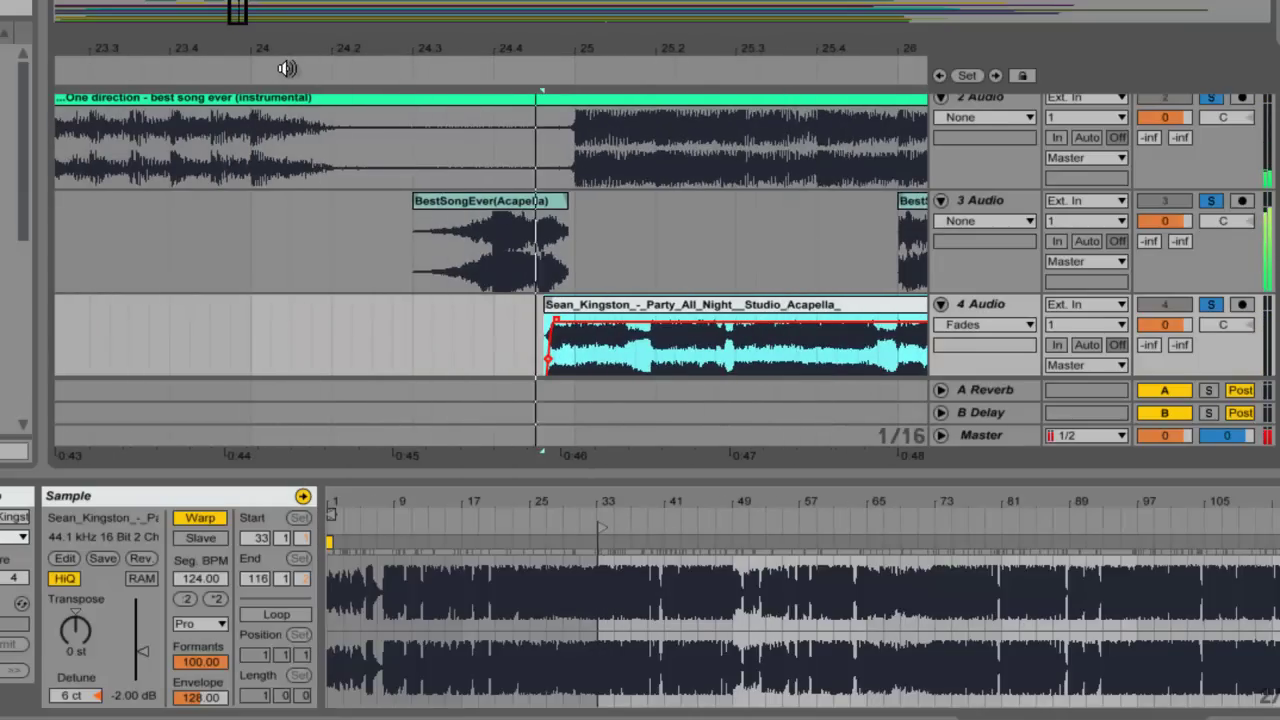
key(space)
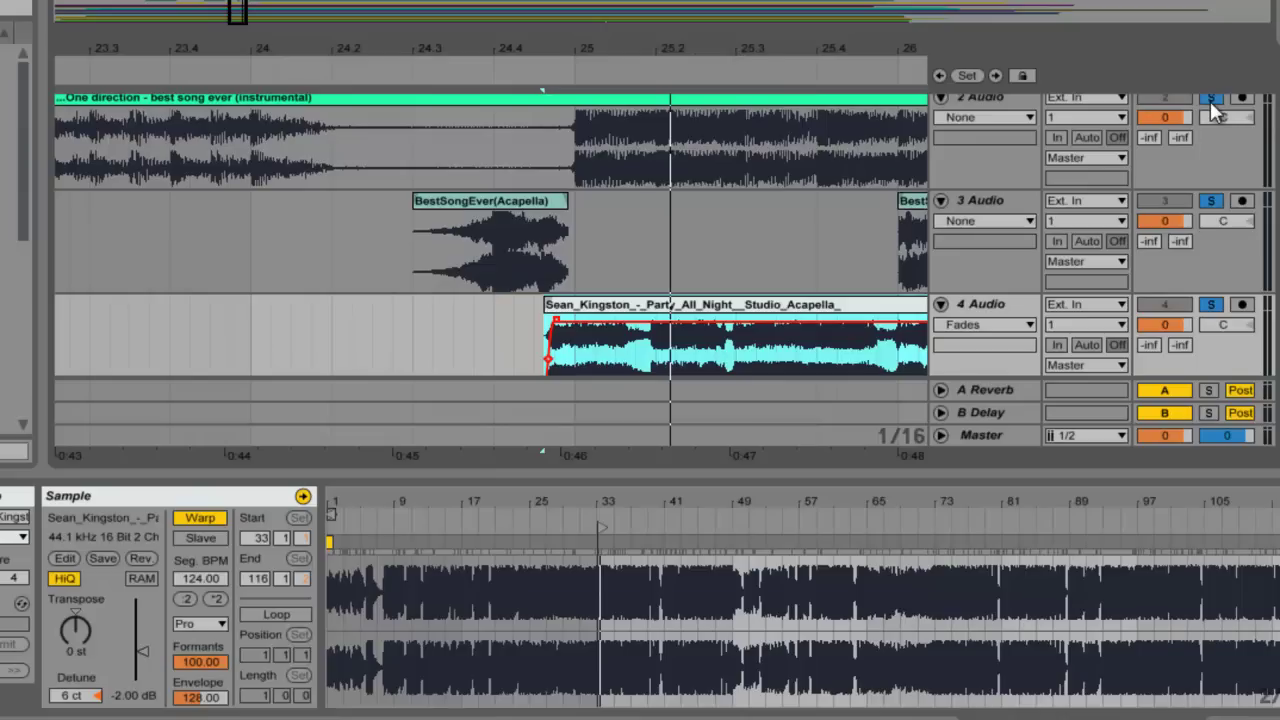
Step: Unsolo the Best Song Ever instrumental and play only the two acapellas through the transition at bar 25
click(1210, 101)
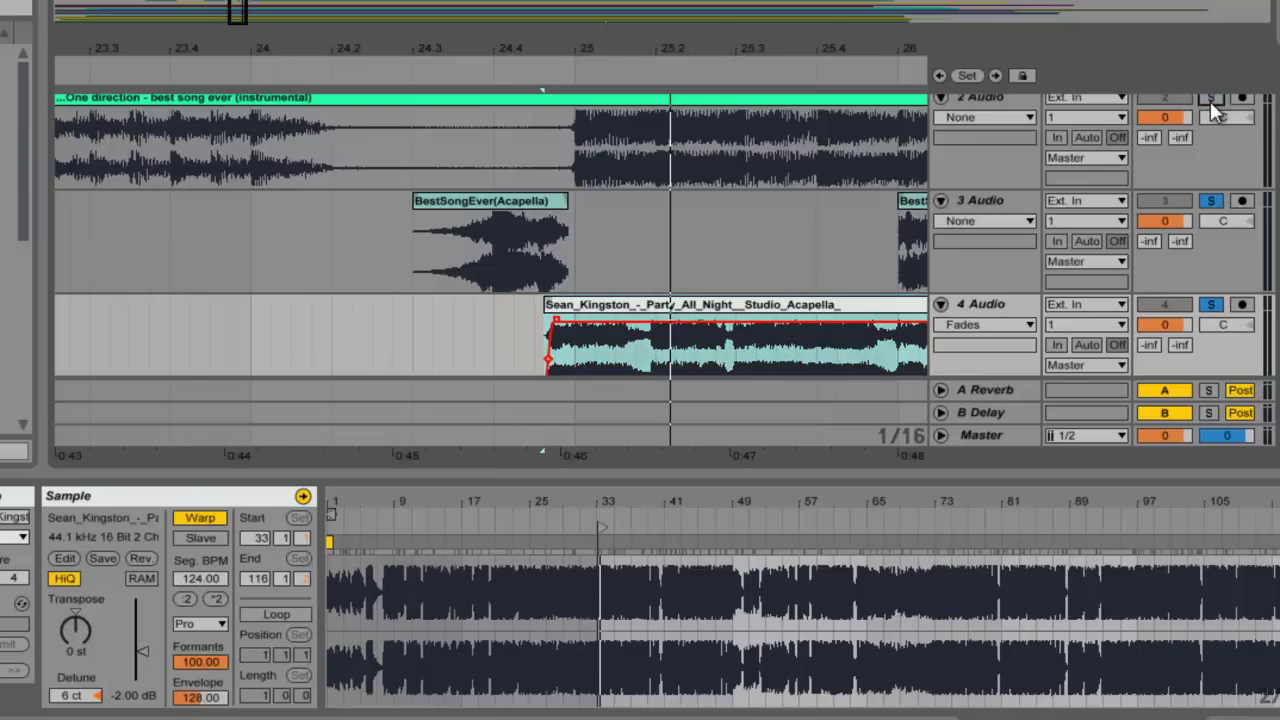
click(380, 64)
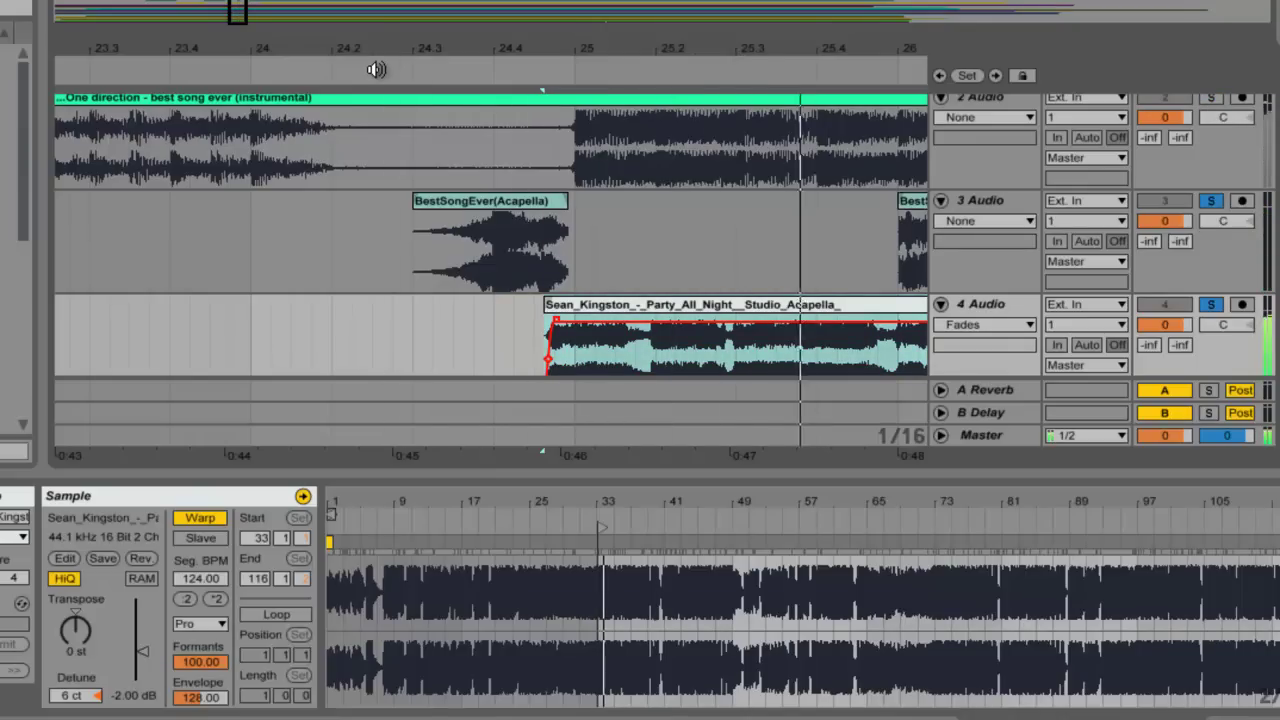
click(400, 77)
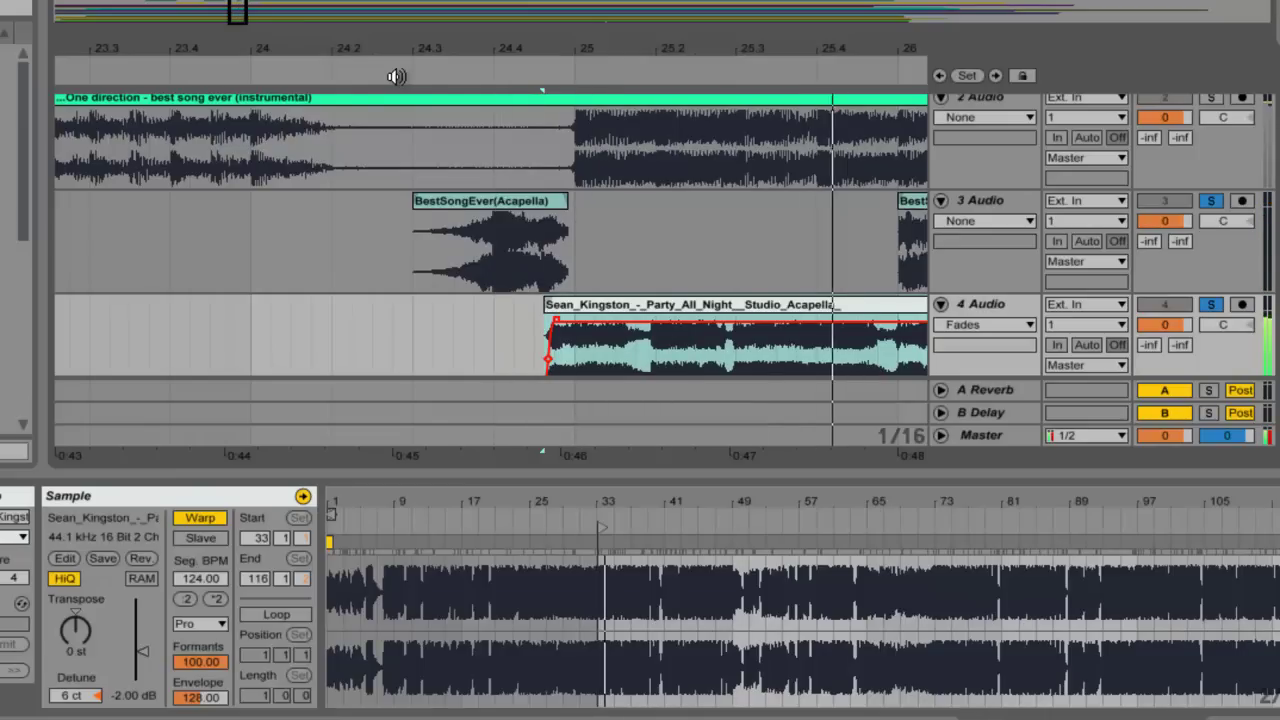
Step: Trim the start of the next BestSongEver(Acapella) clip and position it to begin at about 27.3
click(628, 228)
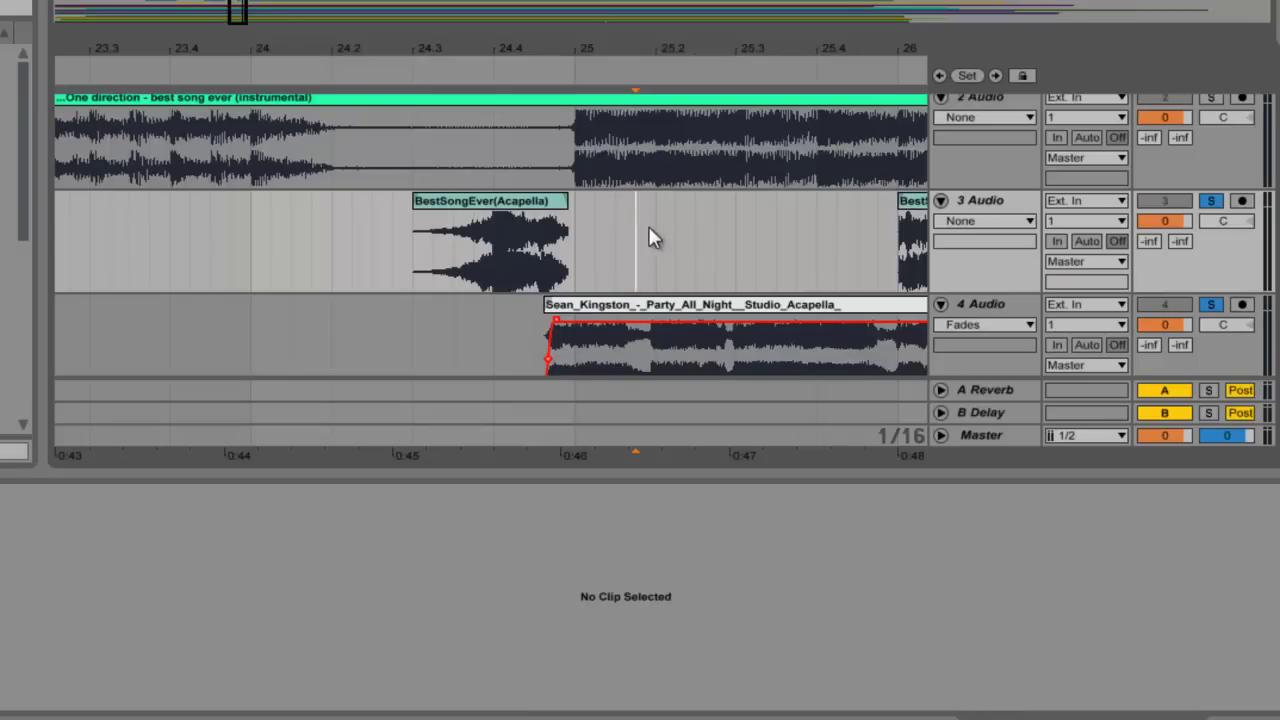
click(603, 224)
click(575, 226)
mouse_move(575, 221)
mouse_down()
mouse_move(548, 9)
mouse_move(572, 216)
mouse_up()
click(578, 269)
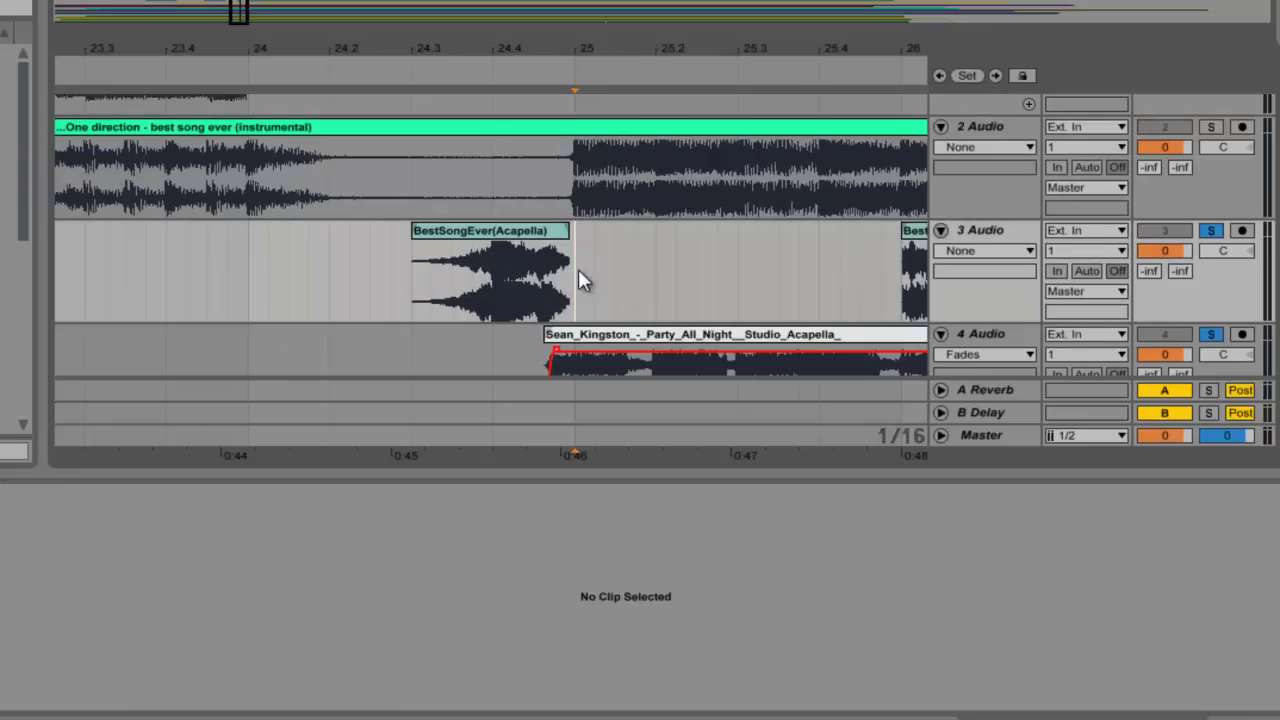
click(617, 266)
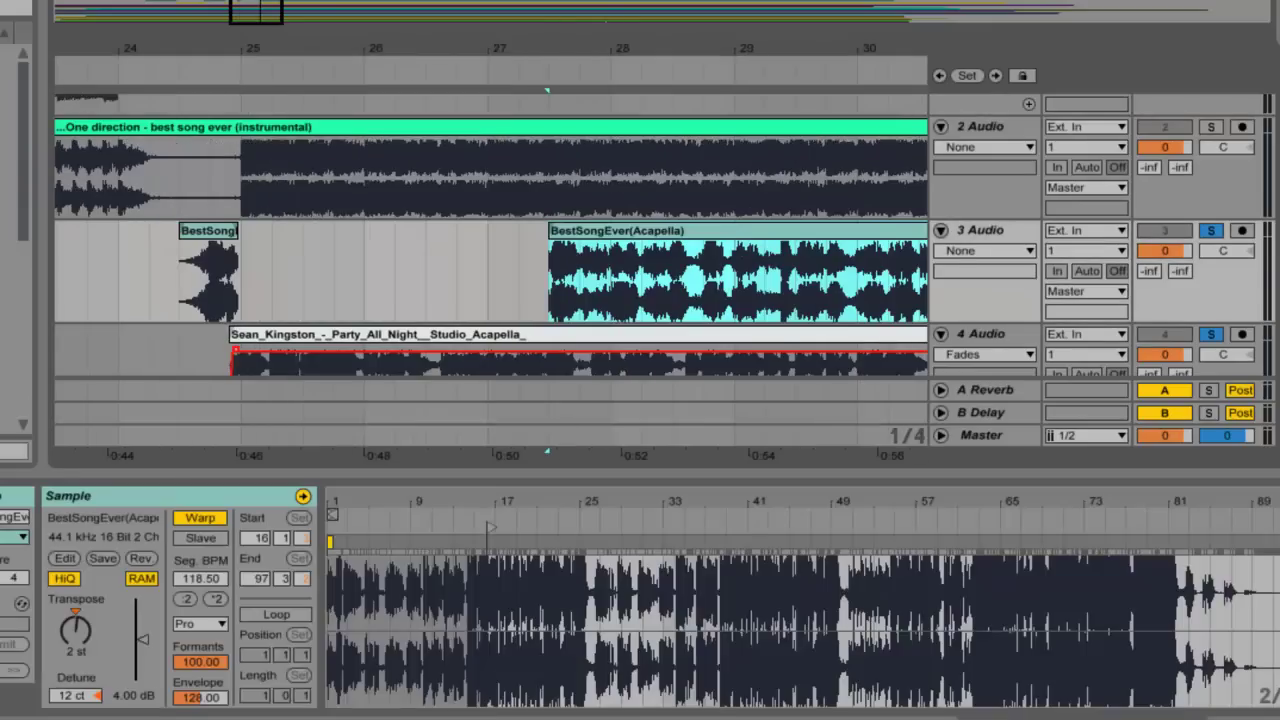
Step: Cut the section of the Party All Night clip from about 26.3.3 to 27.3
scroll(490, 234, down, 2)
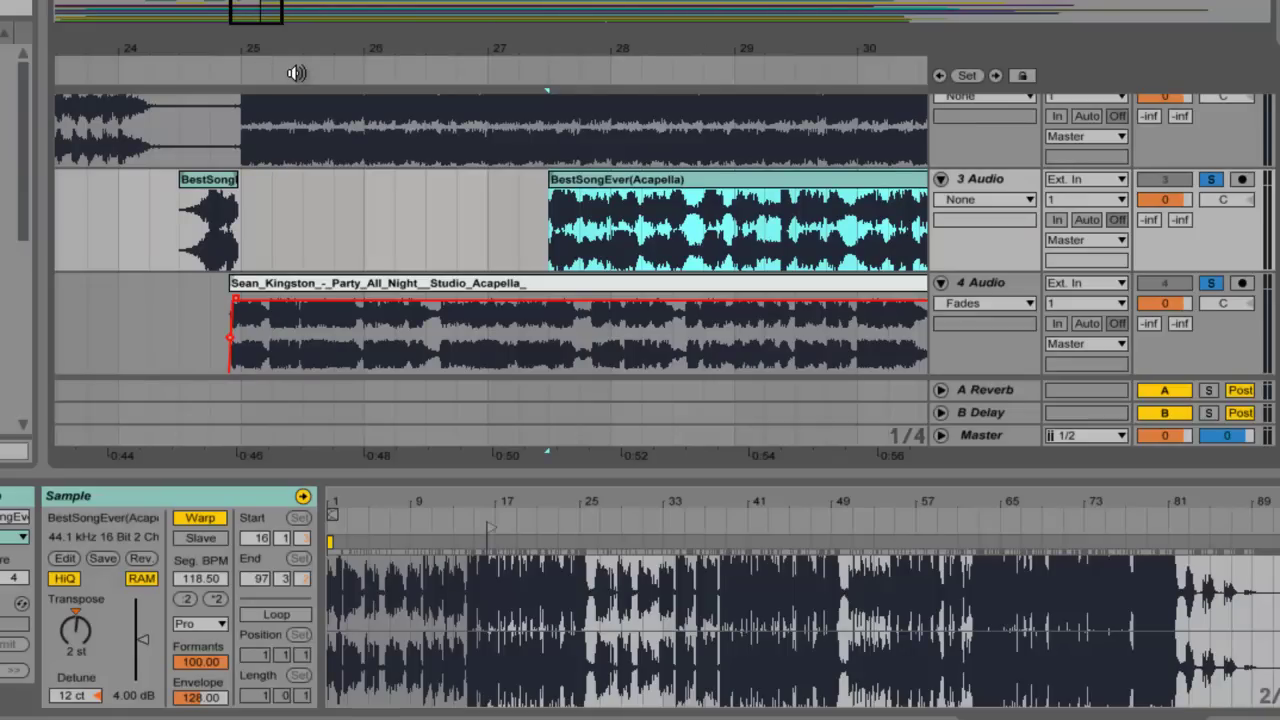
drag(455, 68, 466, 49)
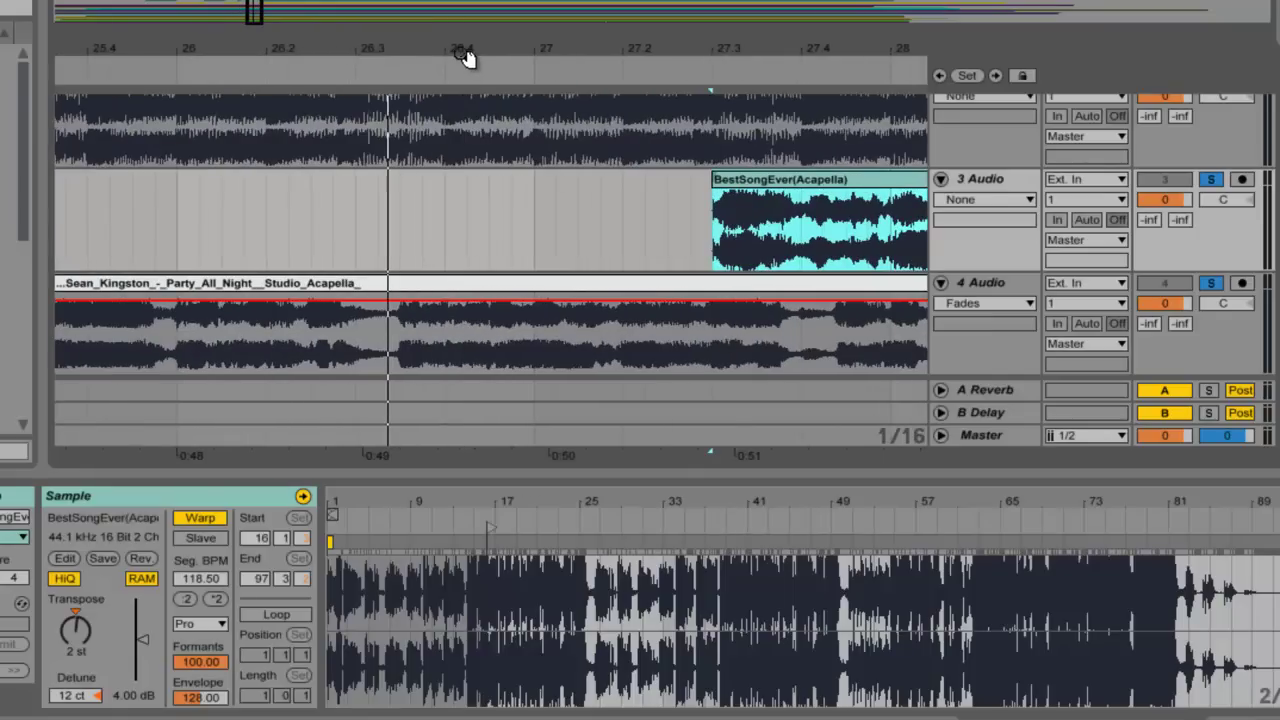
drag(391, 333, 708, 345)
right_click(708, 345)
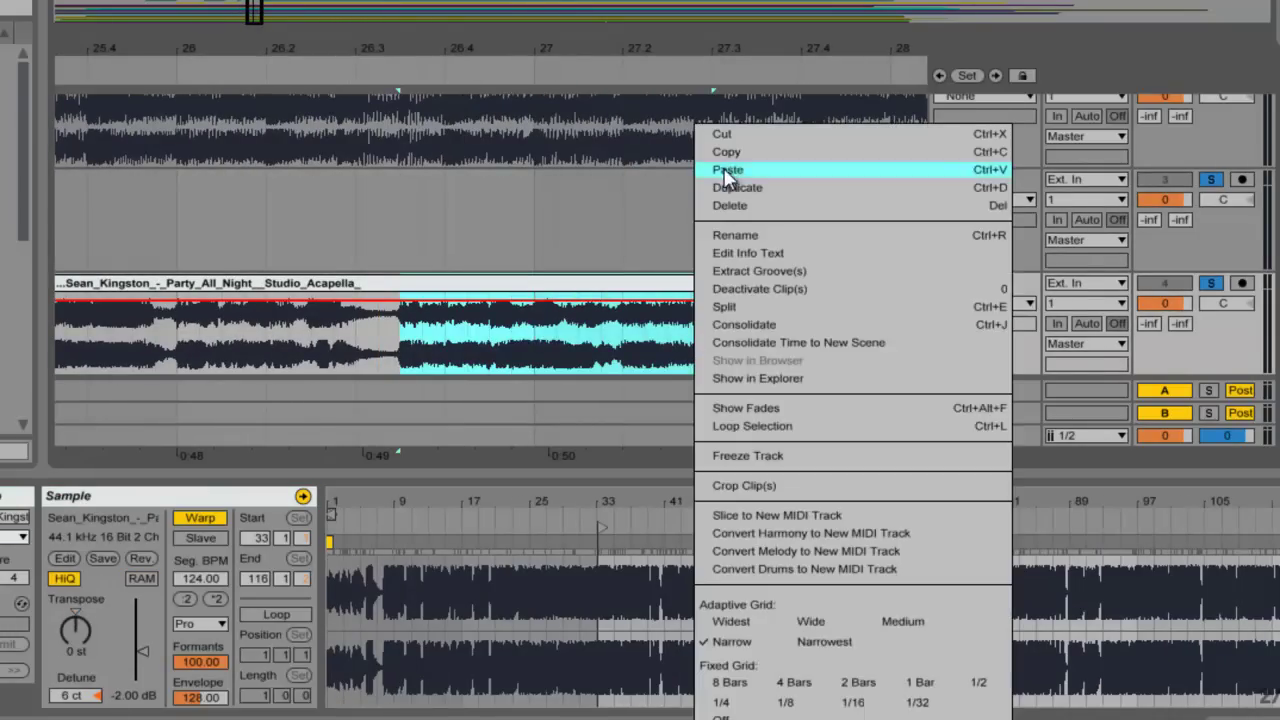
click(721, 137)
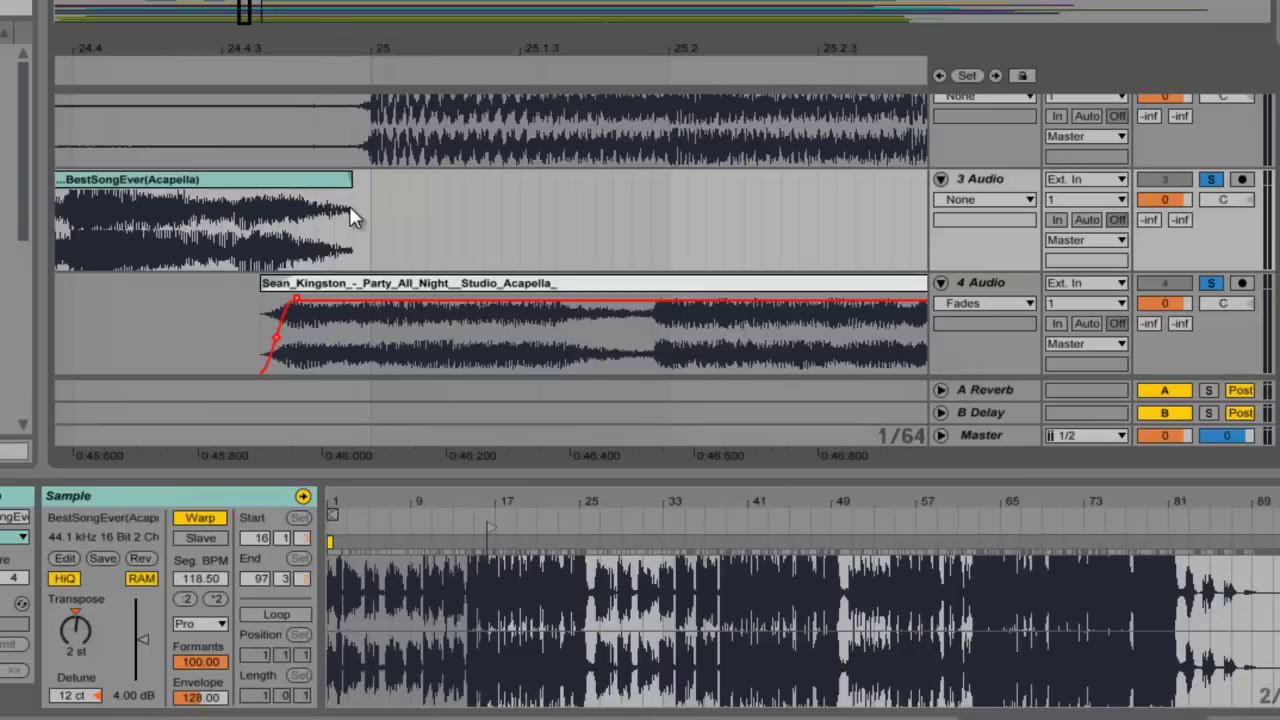
Step: Extend the short BestSongEver(Acapella) clip slightly past bar 25 and split it at its former end near 24.4.4
click(350, 207)
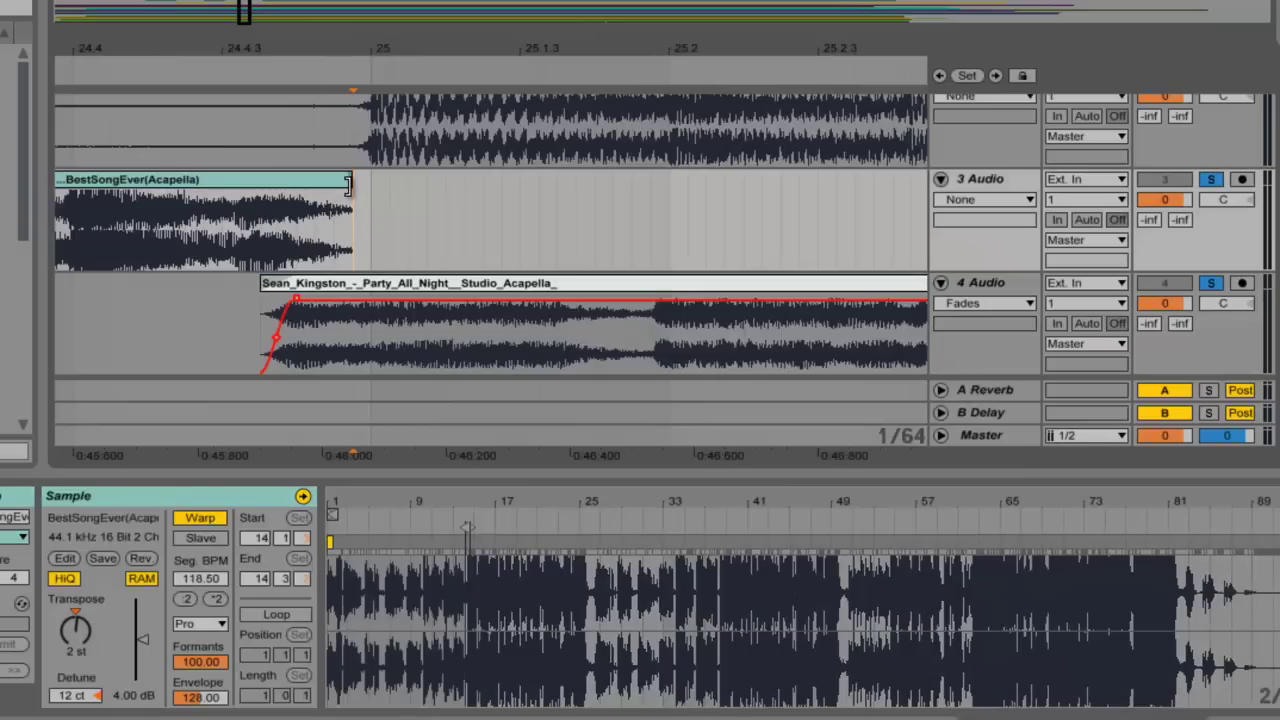
drag(350, 180, 388, 181)
click(357, 210)
click(47, 12)
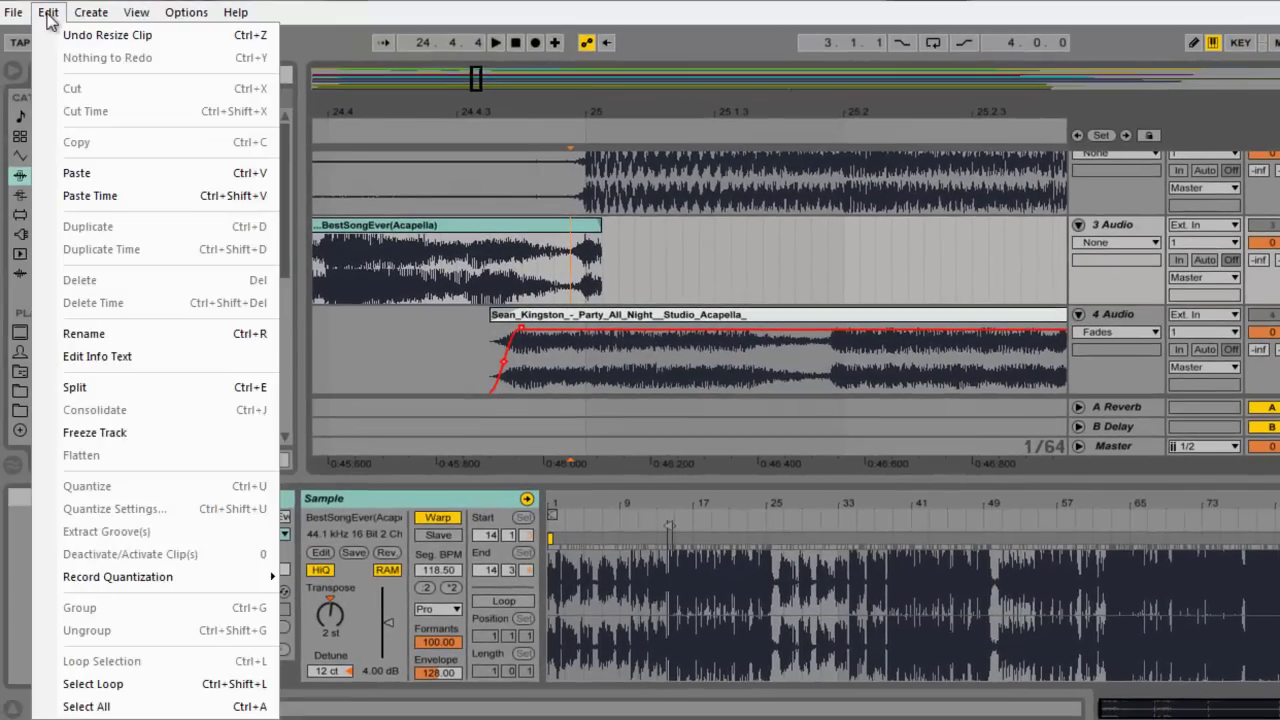
click(101, 396)
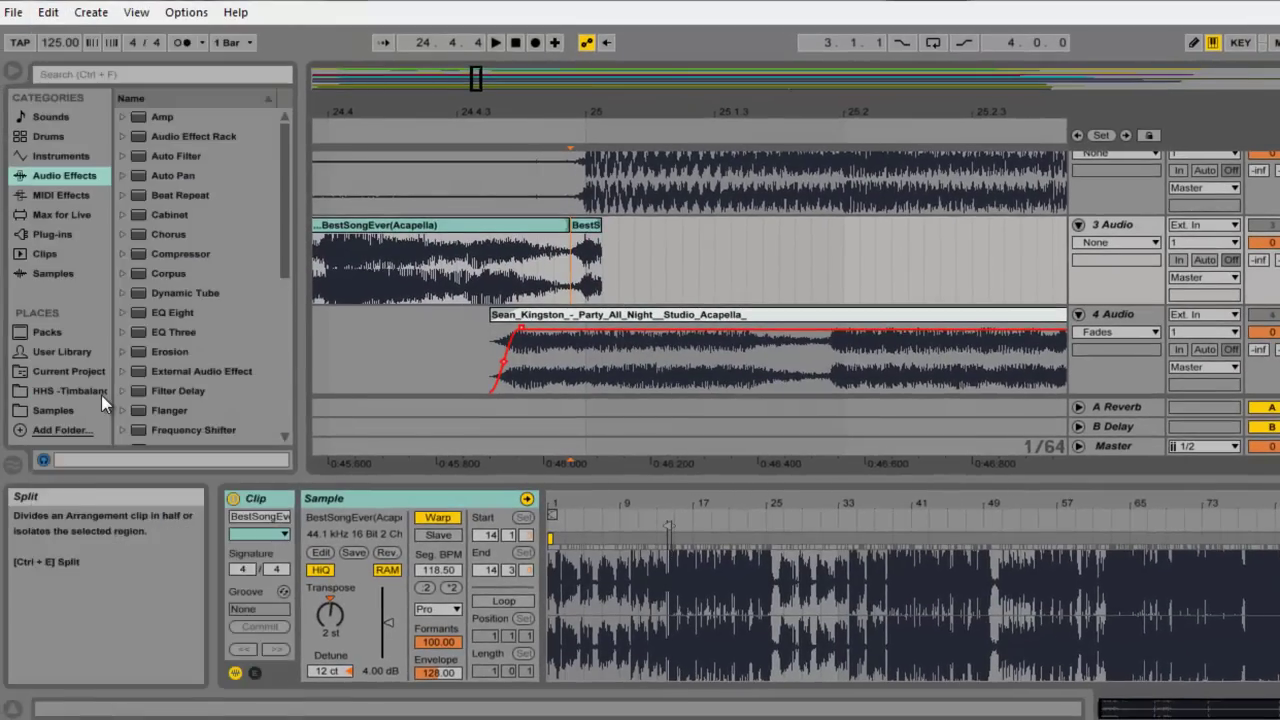
Step: Extend the end of the split-off BestSongEver(Acapella) piece and place it to begin at about 26.3
click(592, 222)
drag(600, 228, 1004, 243)
drag(852, 112, 844, 100)
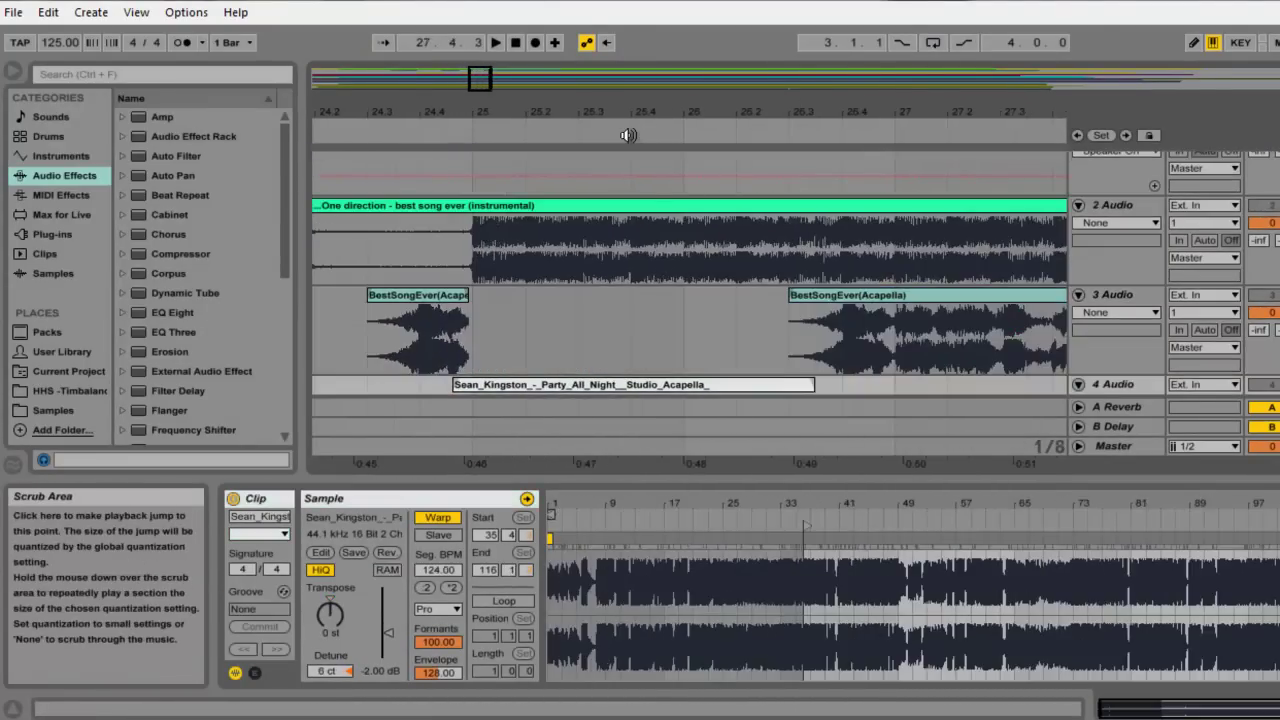
Step: Play the arrangement from about 25.4 and trim the start of the next Party All Night clip to 29.2.1
click(628, 135)
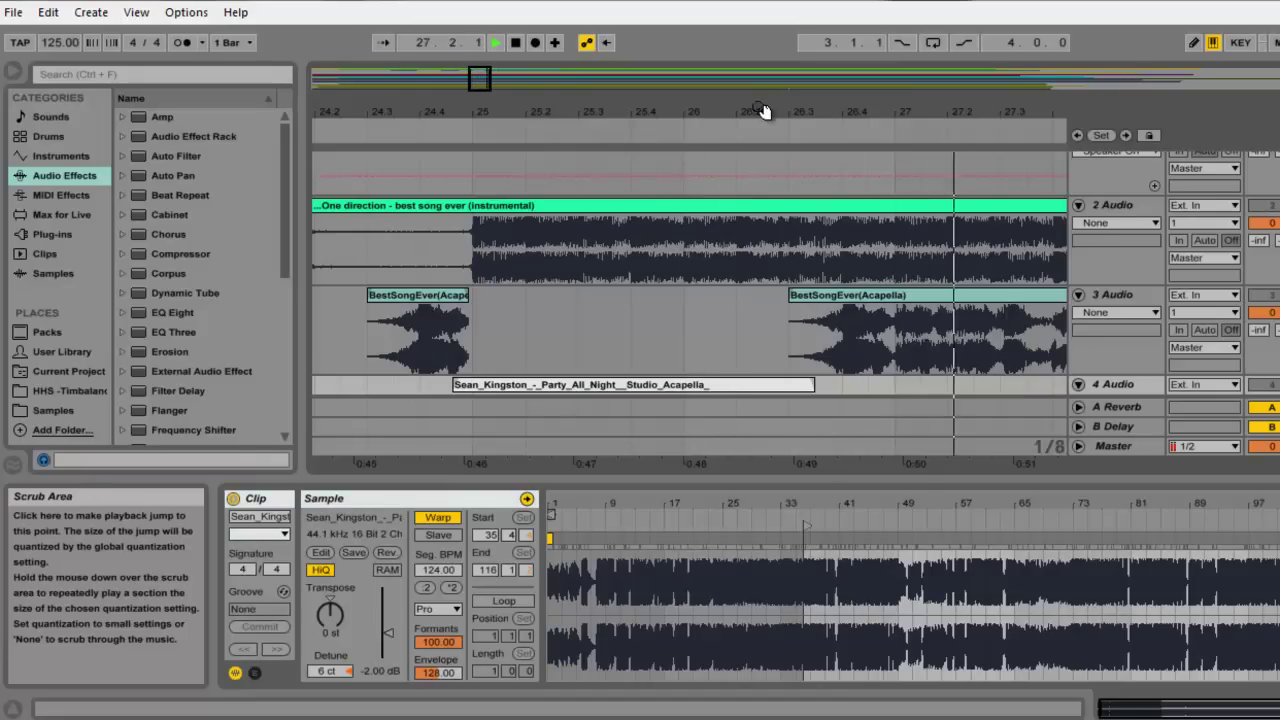
drag(764, 104, 764, 103)
key(space)
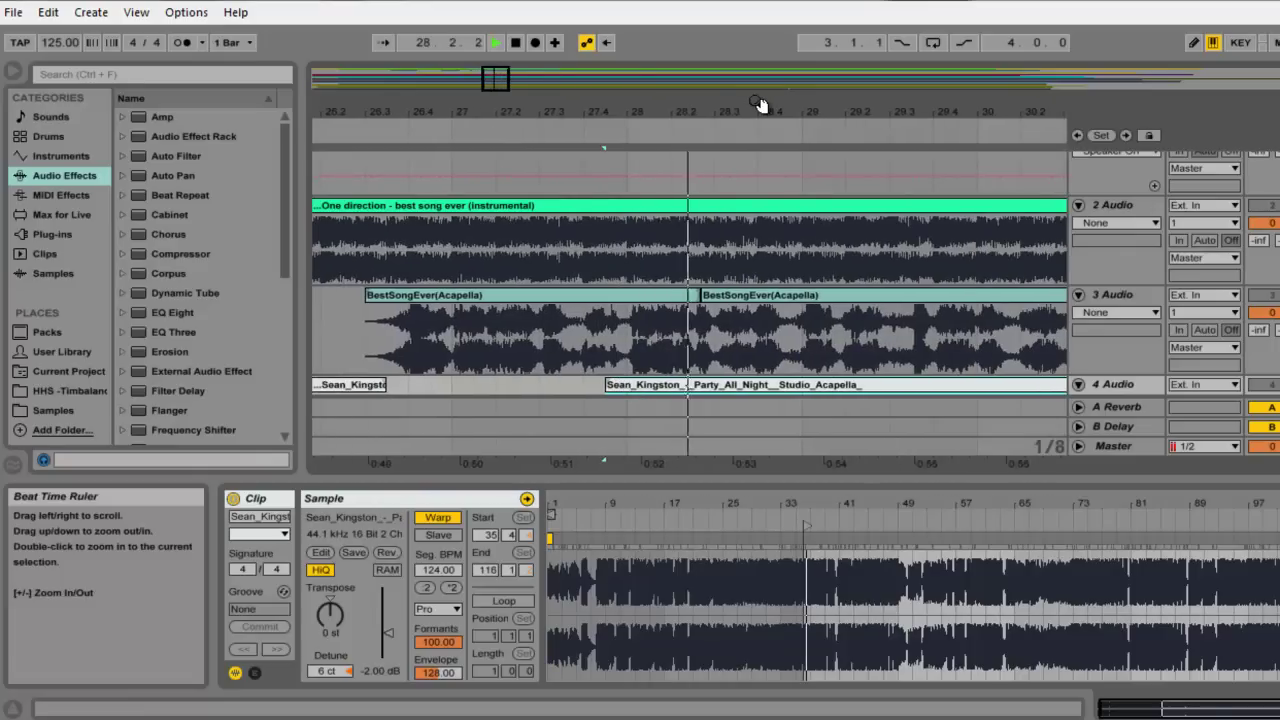
drag(606, 385, 845, 385)
drag(590, 115, 586, 114)
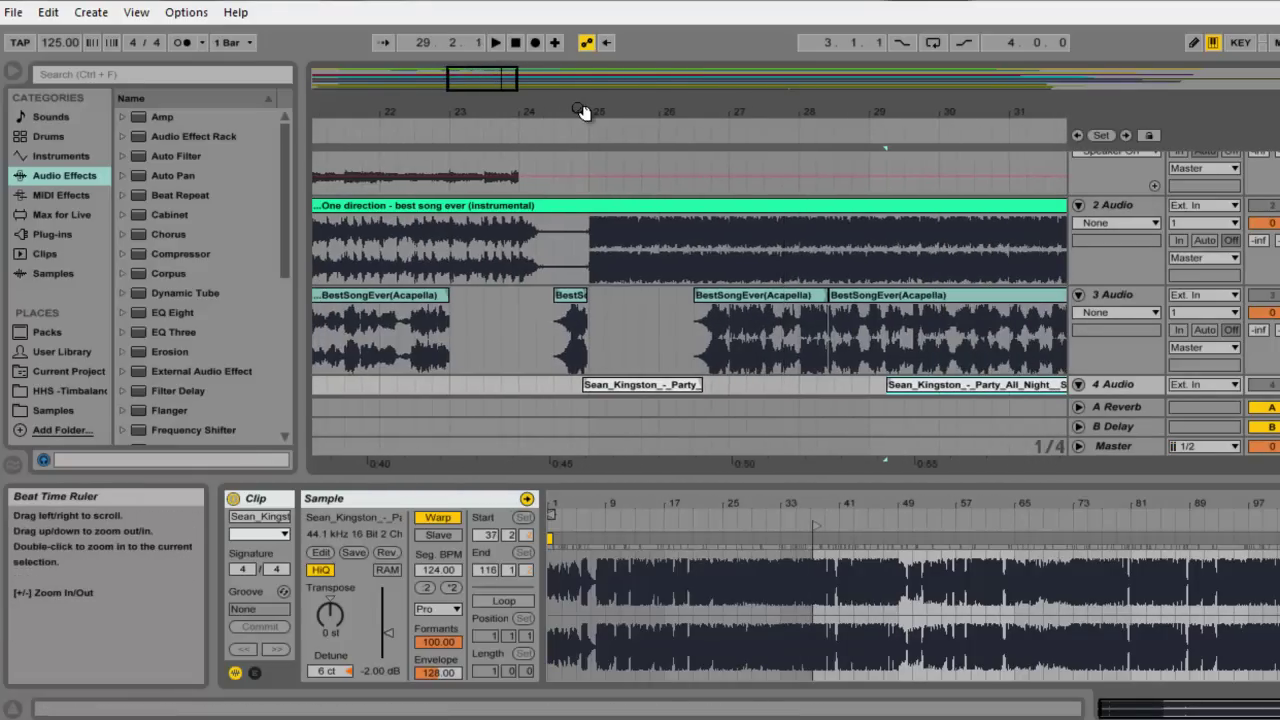
Step: Solo the 1 Audio and 2 Audio instrumental tracks together with the acapella tracks
scroll(790, 272, down, 4)
scroll(790, 272, up, 3)
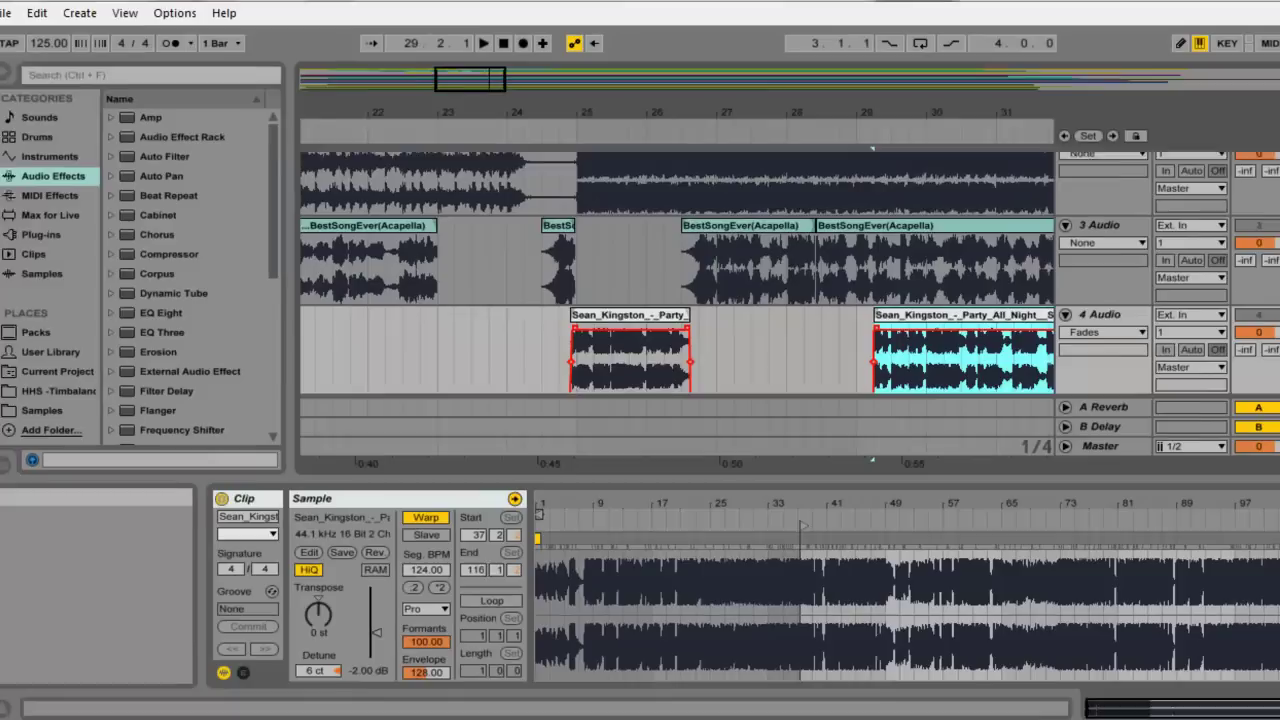
scroll(790, 272, down, 2)
scroll(763, 274, up, 2)
scroll(763, 274, down, 3)
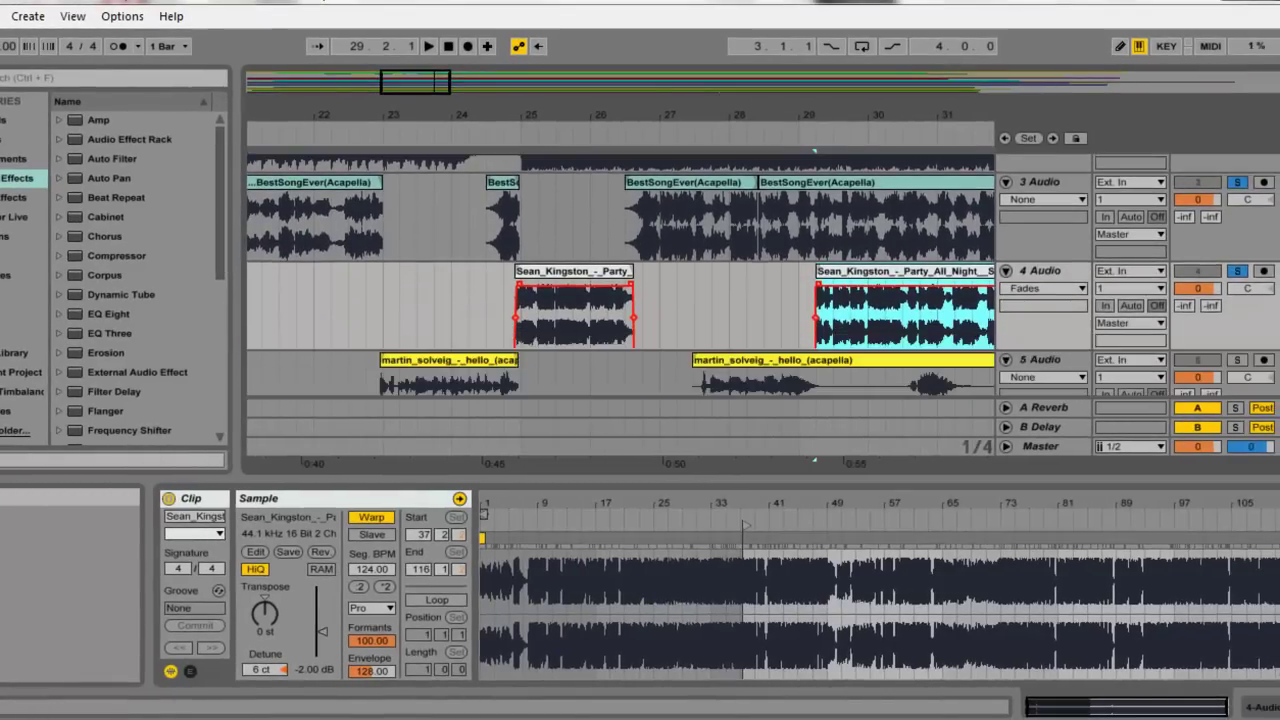
scroll(763, 274, up, 4)
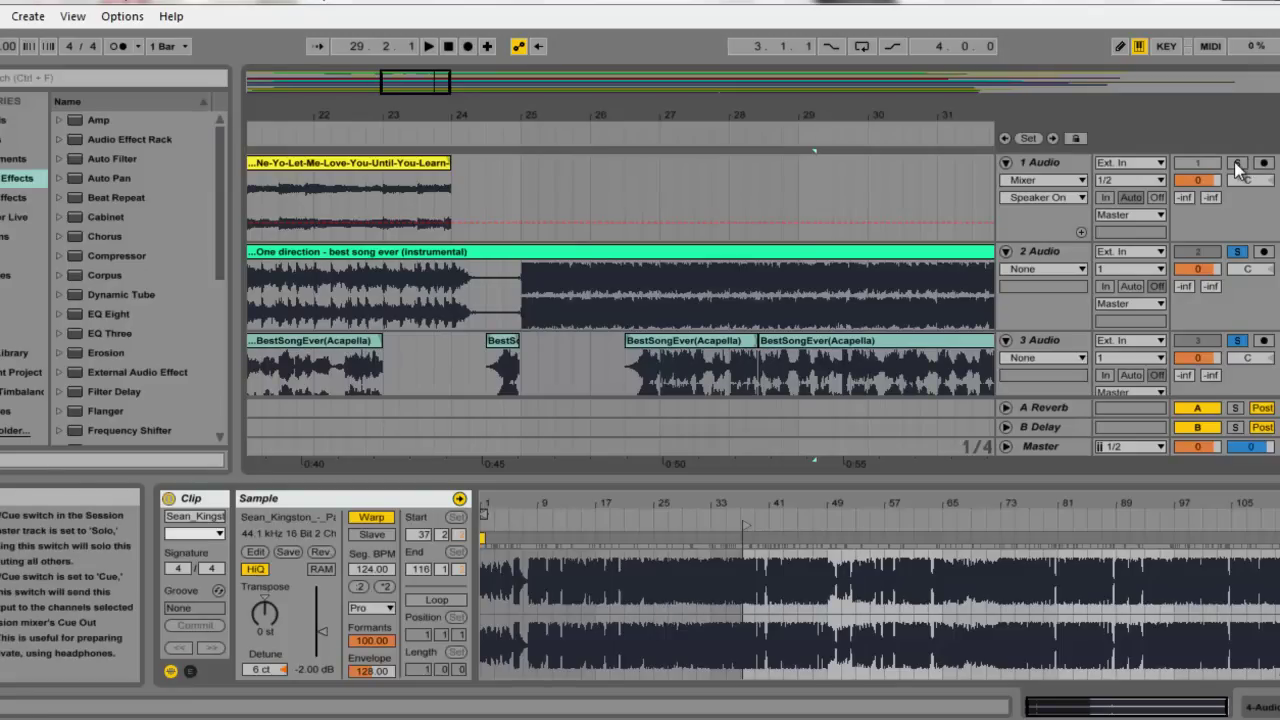
click(1237, 163)
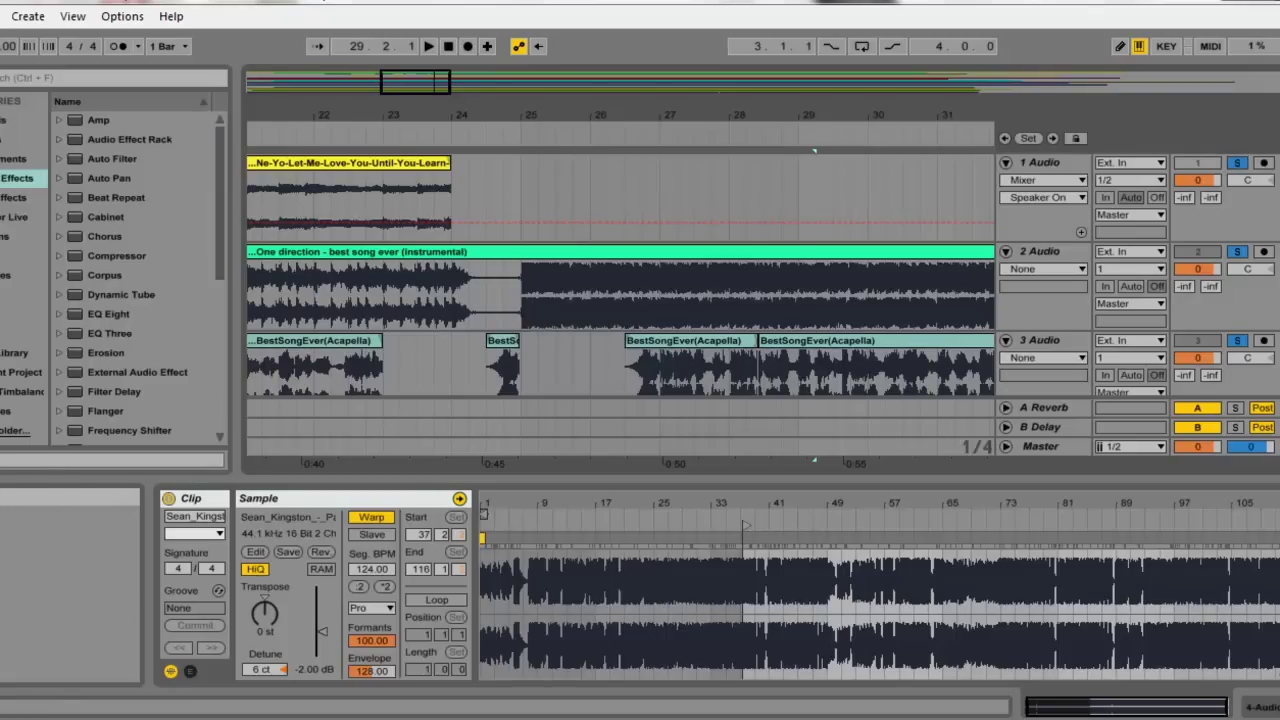
scroll(620, 276, down, 3)
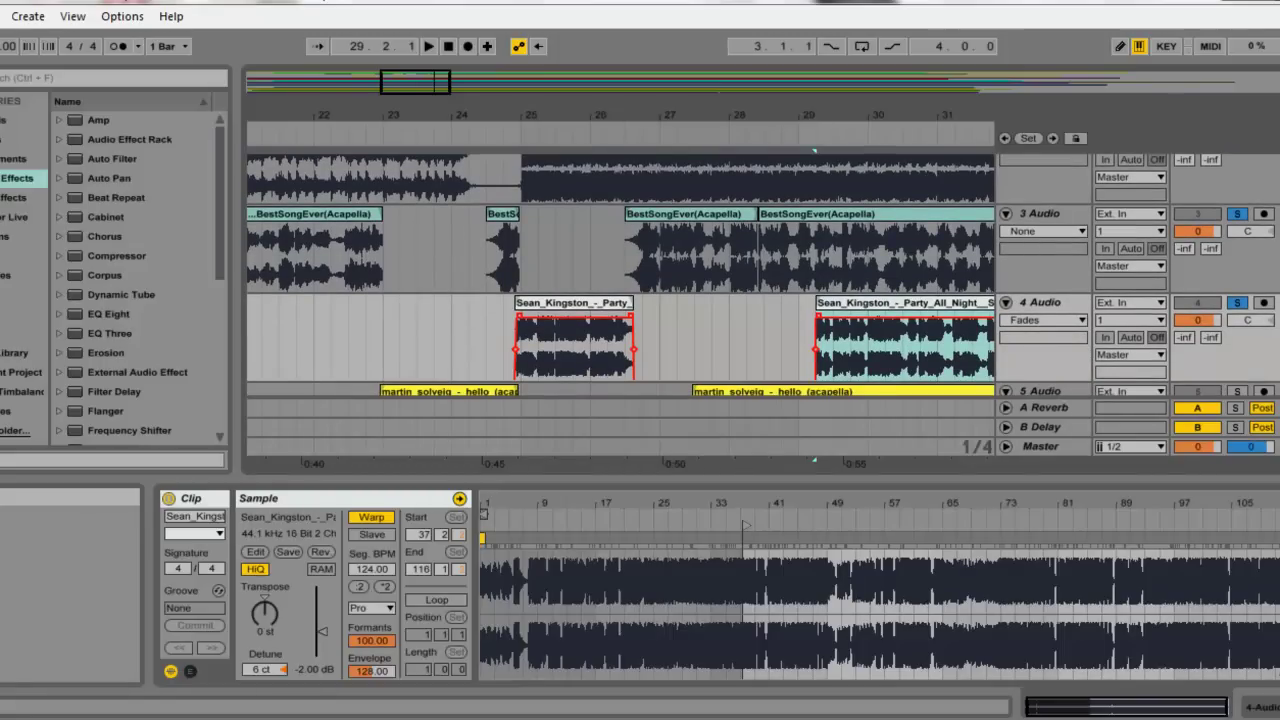
Step: Look over the start of the arrangement and examine how the clips are laid out across all tracks of the fuller mashup
click(280, 87)
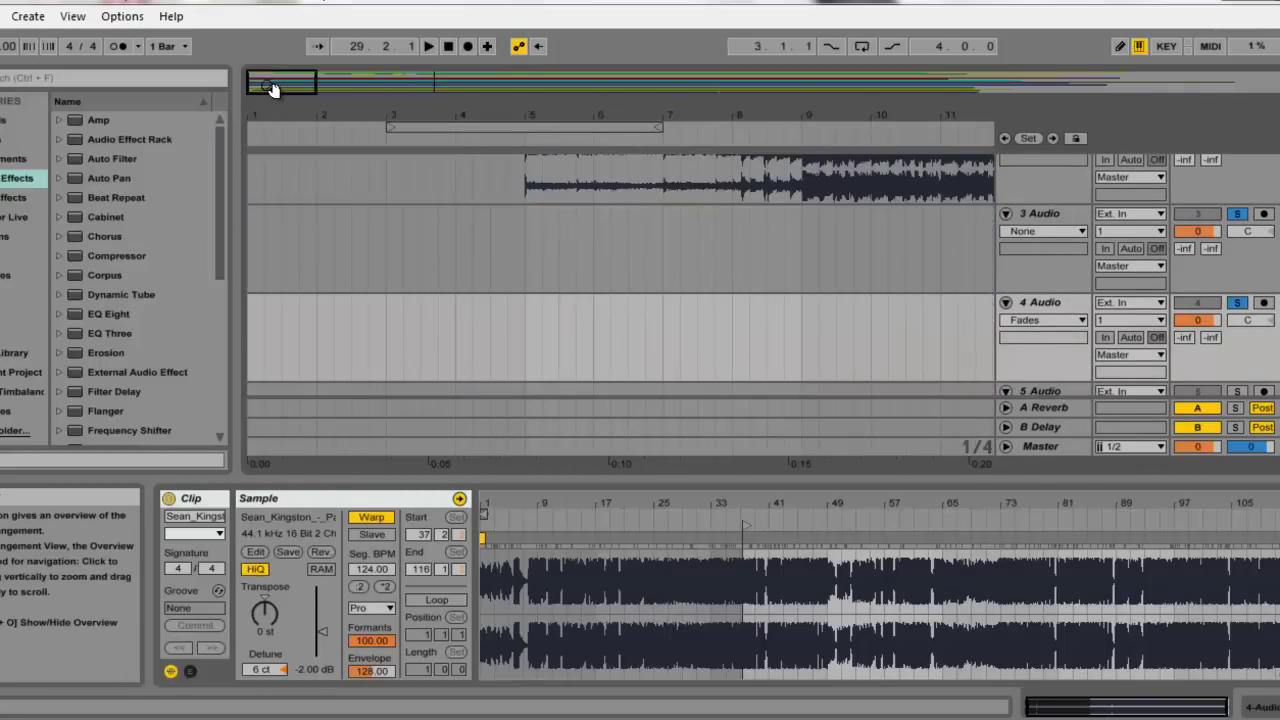
scroll(620, 276, up, 3)
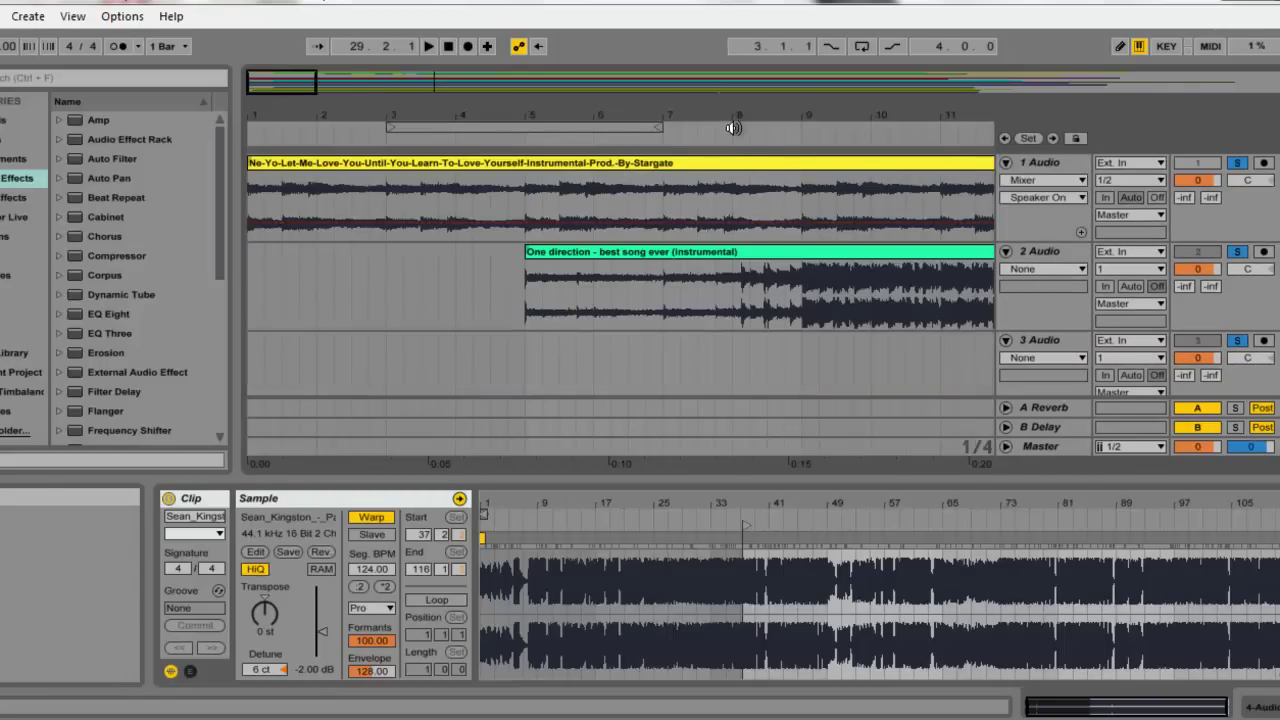
mouse_move(751, 114)
mouse_down()
mouse_move(760, 97)
mouse_move(741, 110)
mouse_up()
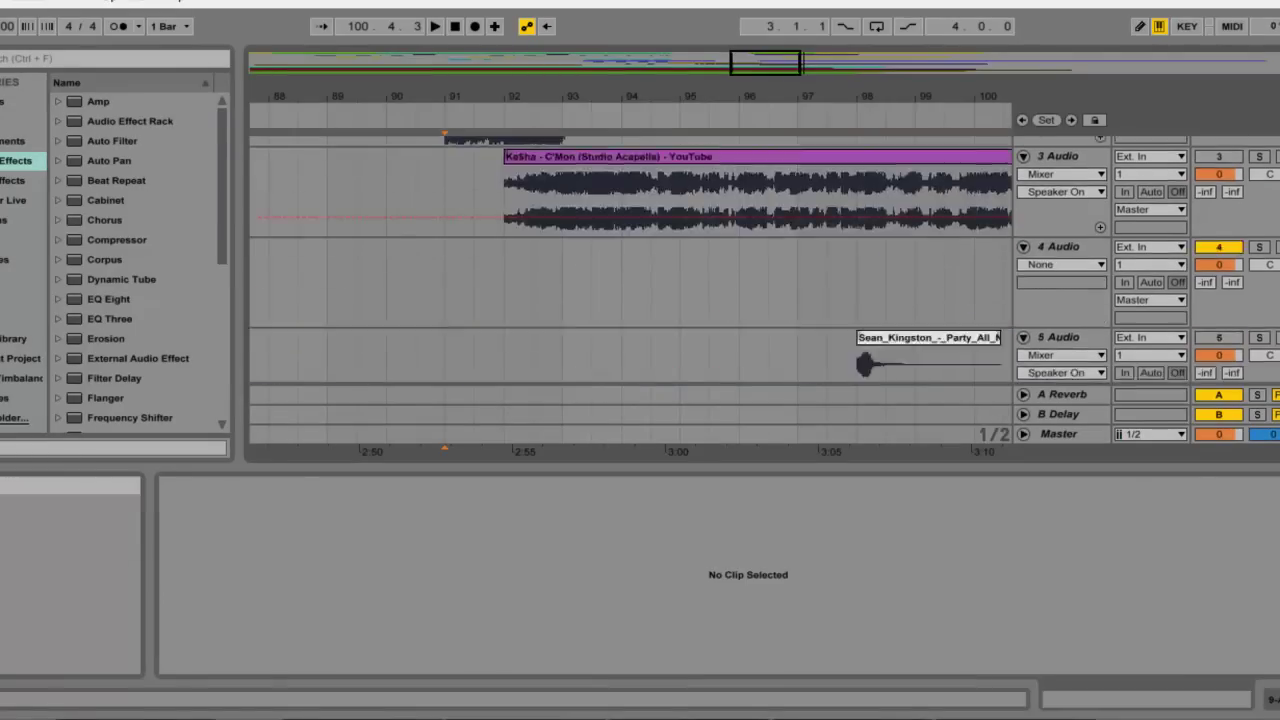
scroll(630, 260, down, 8)
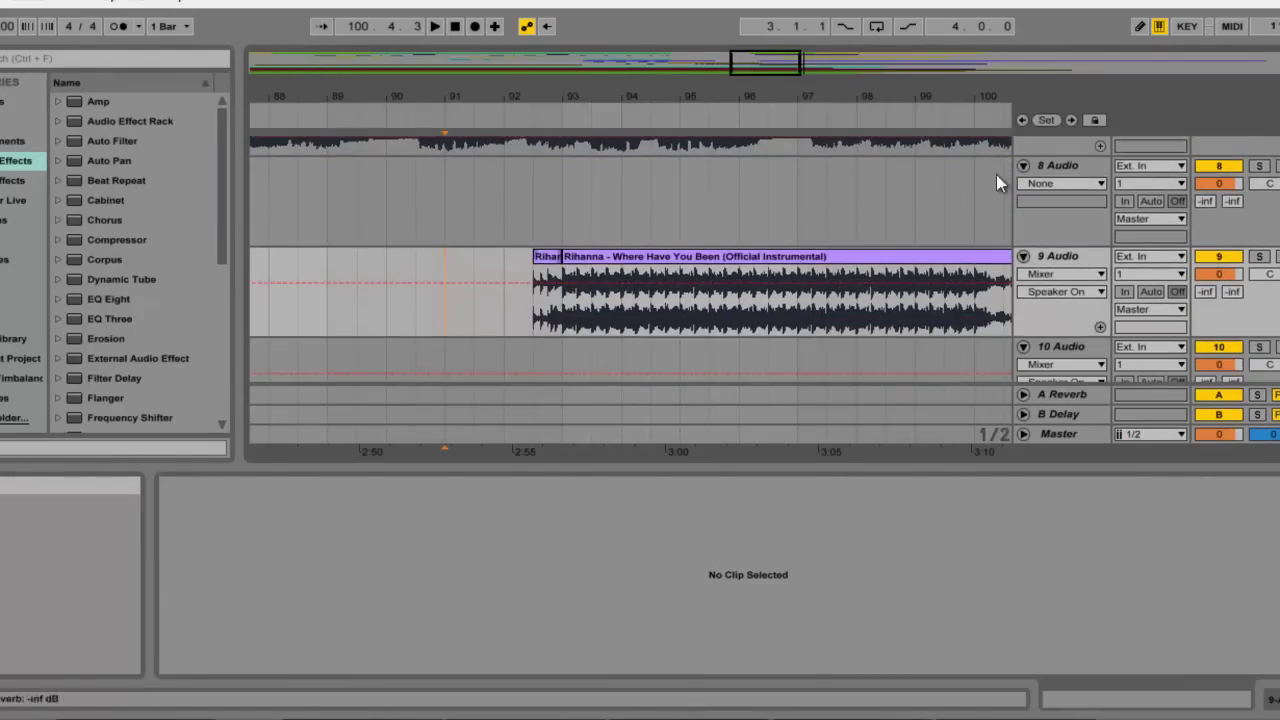
click(456, 208)
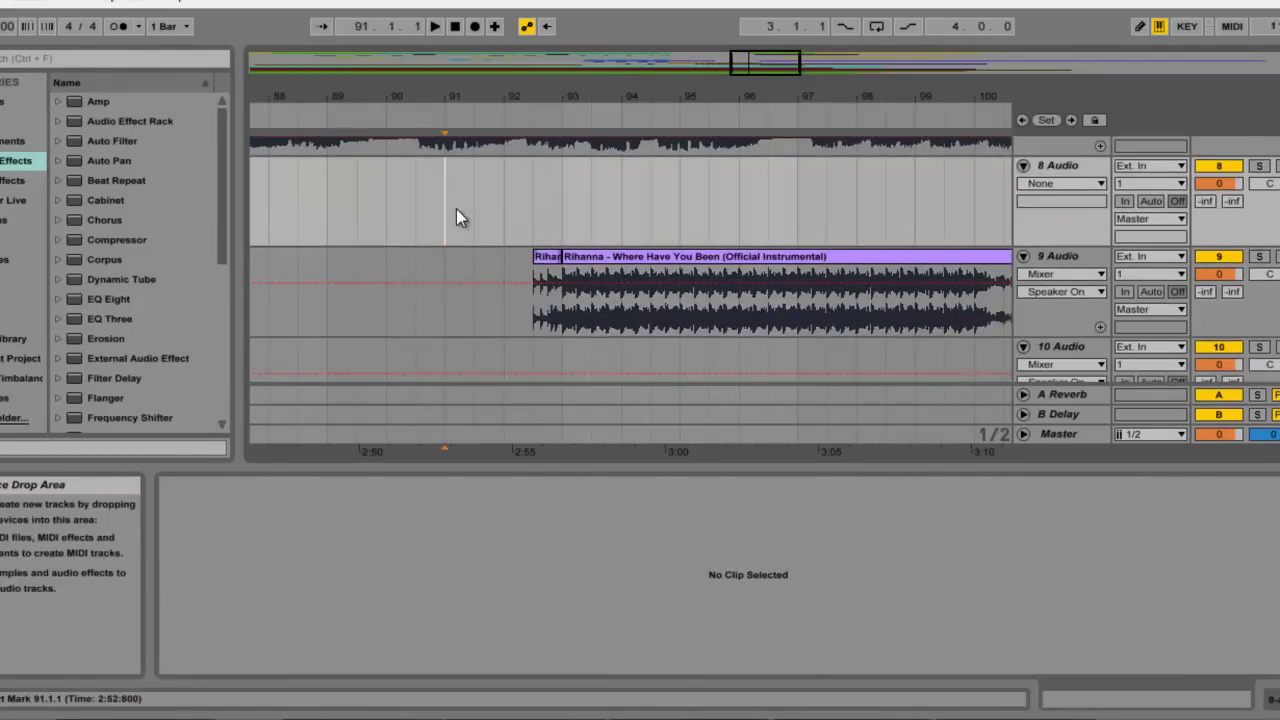
double_click(461, 96)
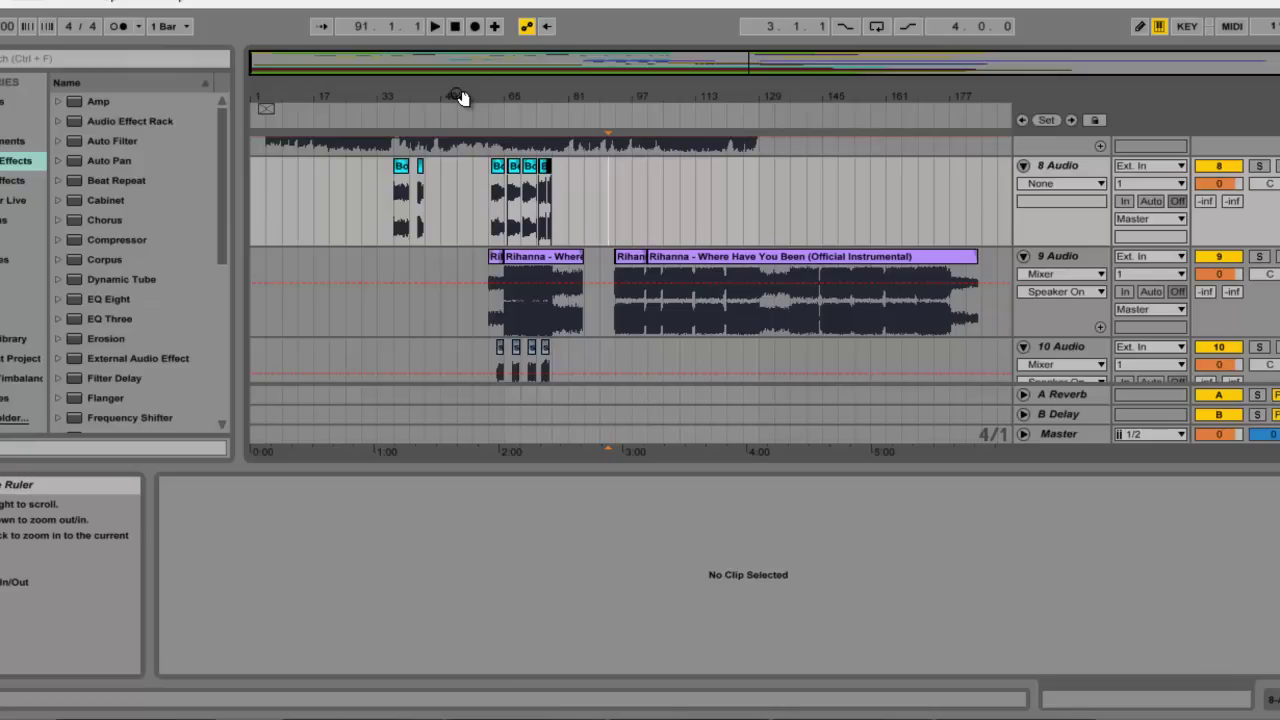
mouse_move(461, 96)
mouse_down()
mouse_move(447, 106)
mouse_move(454, 89)
mouse_up()
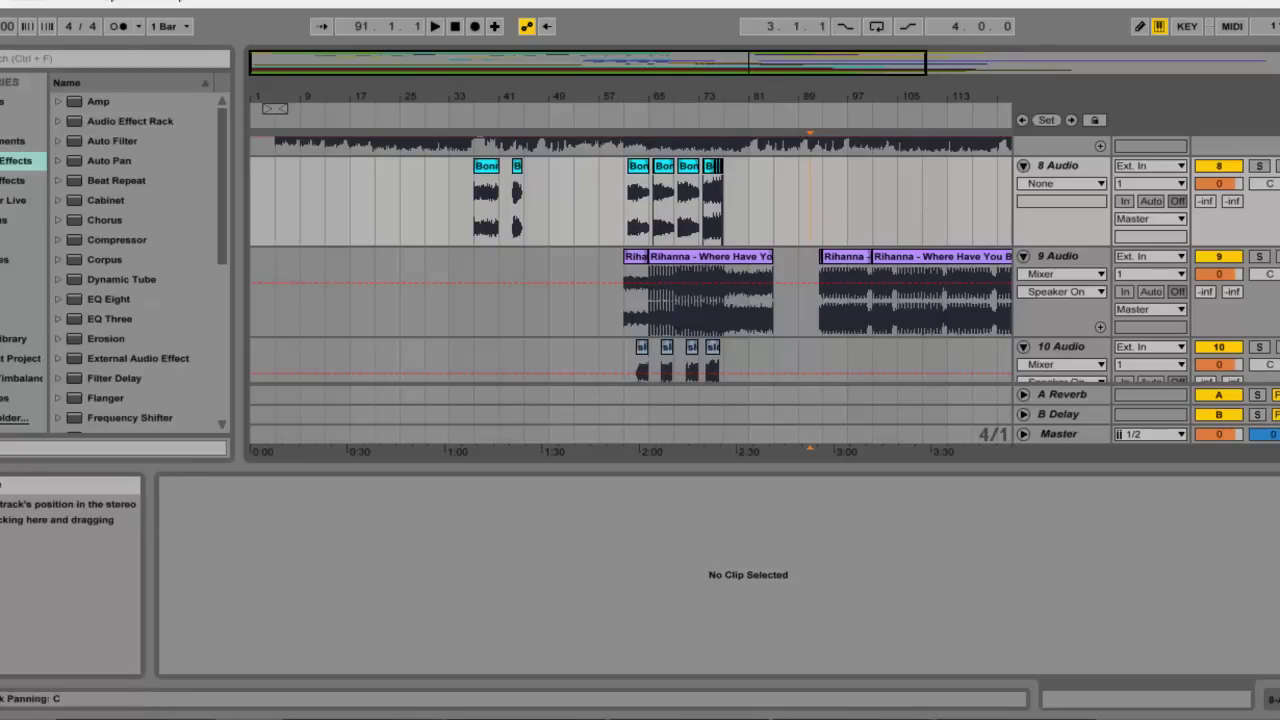
scroll(630, 260, up, 10)
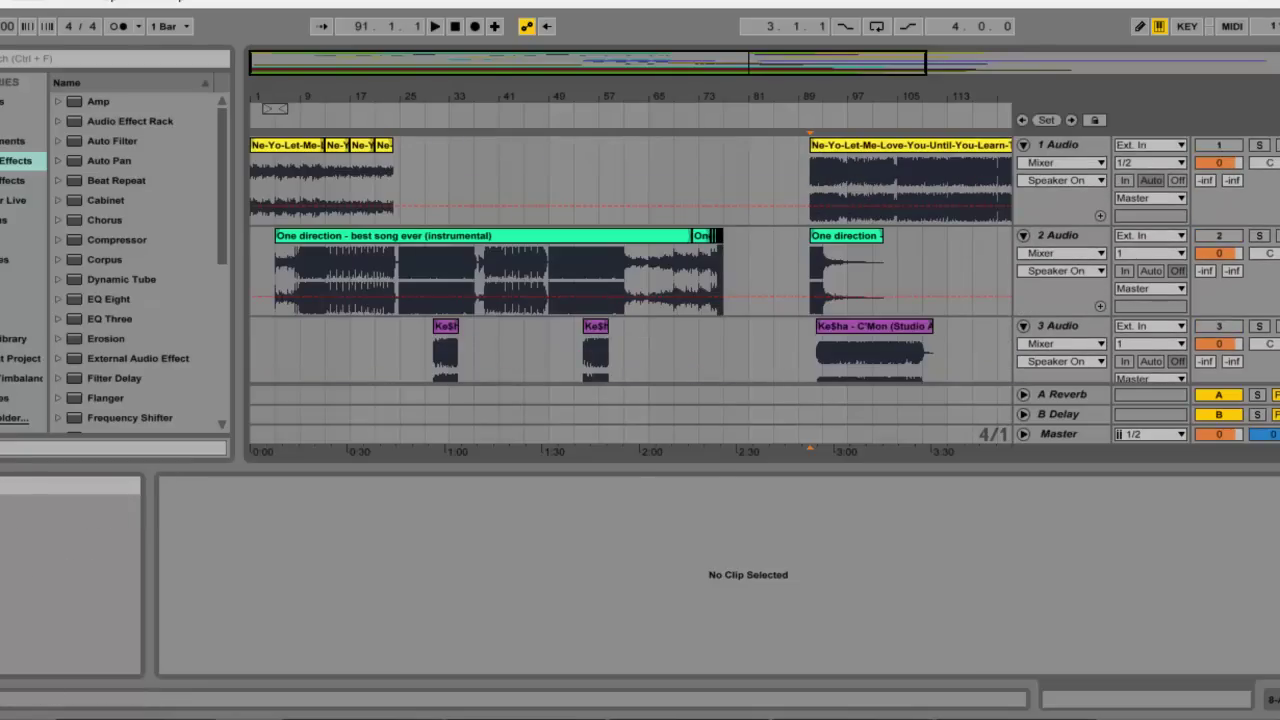
scroll(630, 260, down, 4)
scroll(630, 260, up, 3)
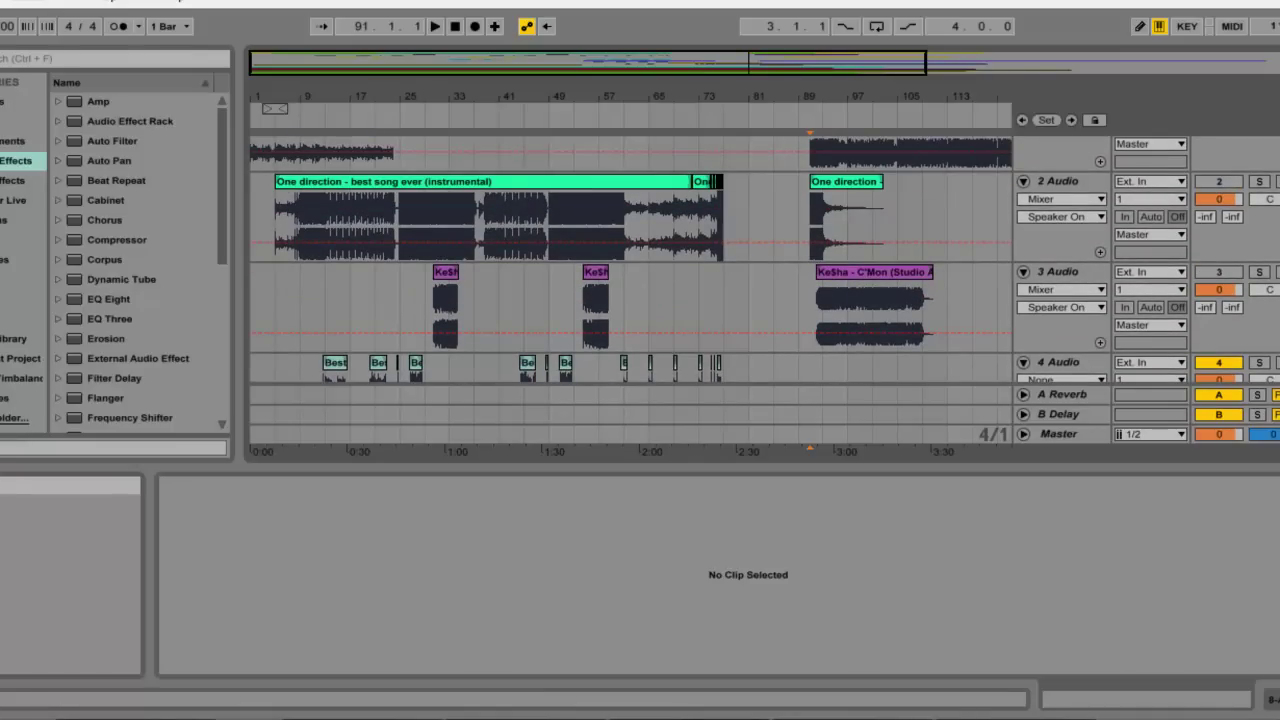
scroll(630, 260, up, 1)
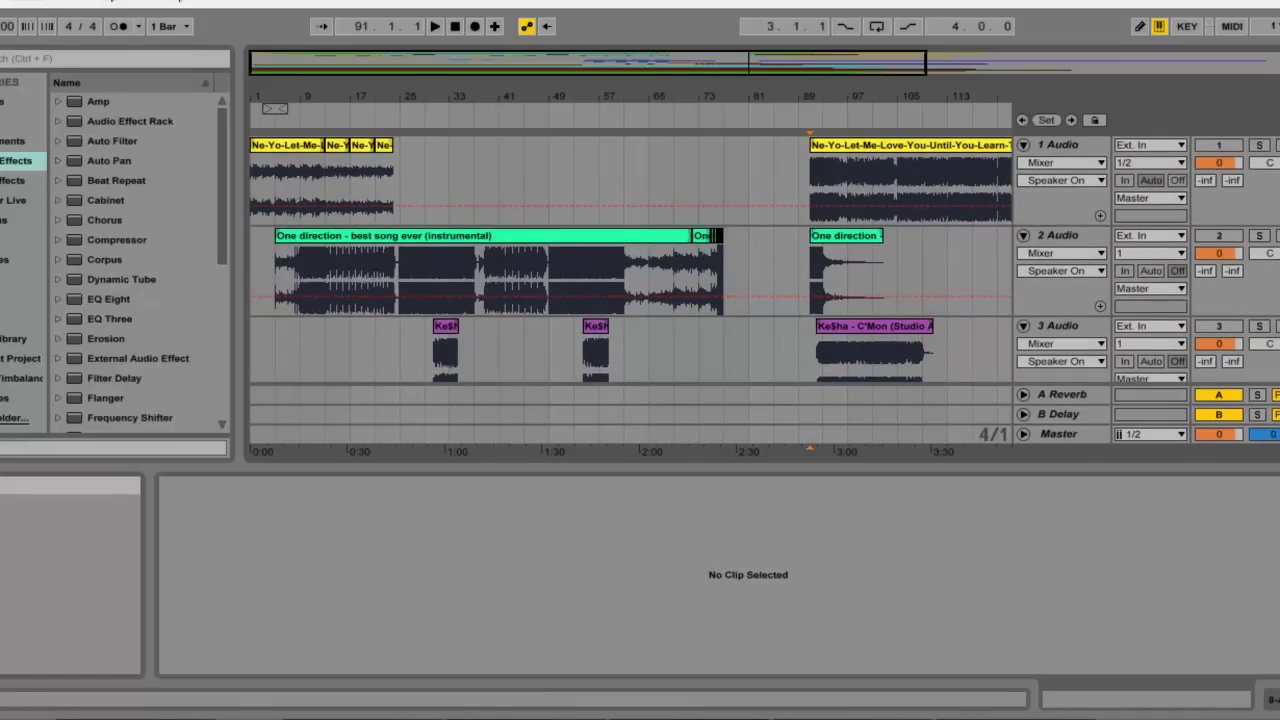
scroll(630, 260, down, 6)
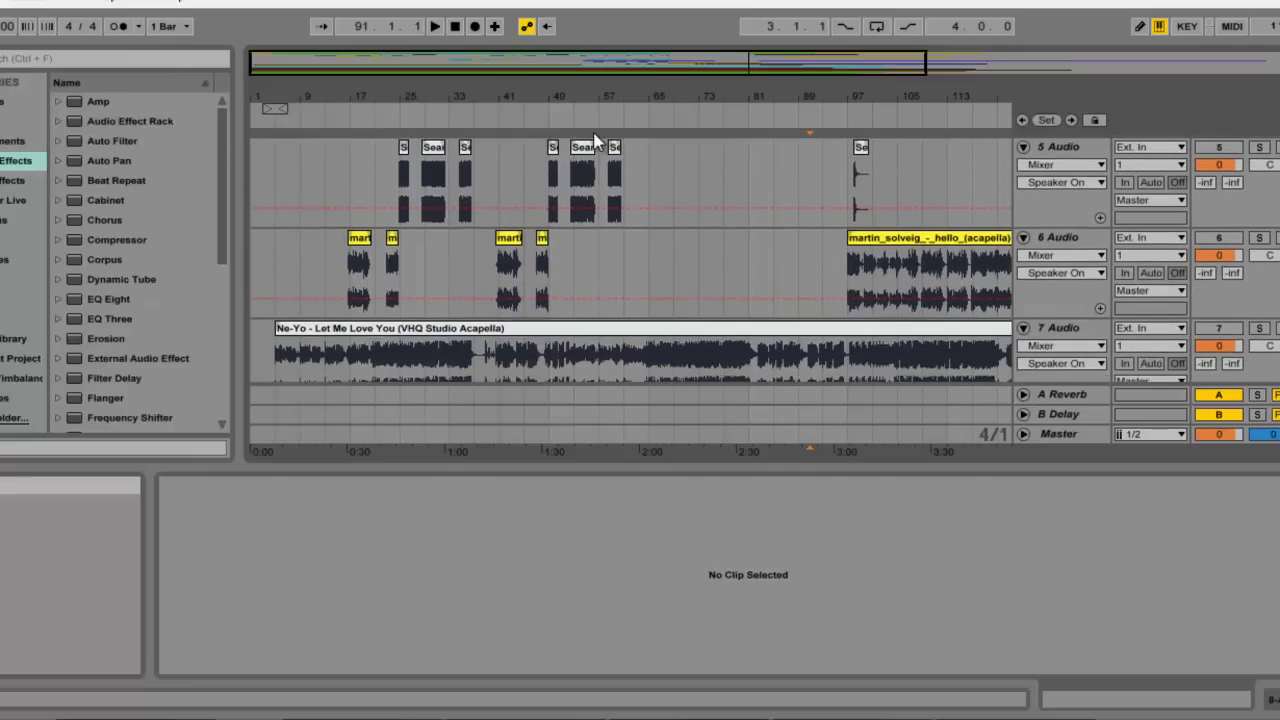
Step: Select the Hello acapella clip at bar 18 and activate the 6 Audio track
drag(334, 99, 335, 105)
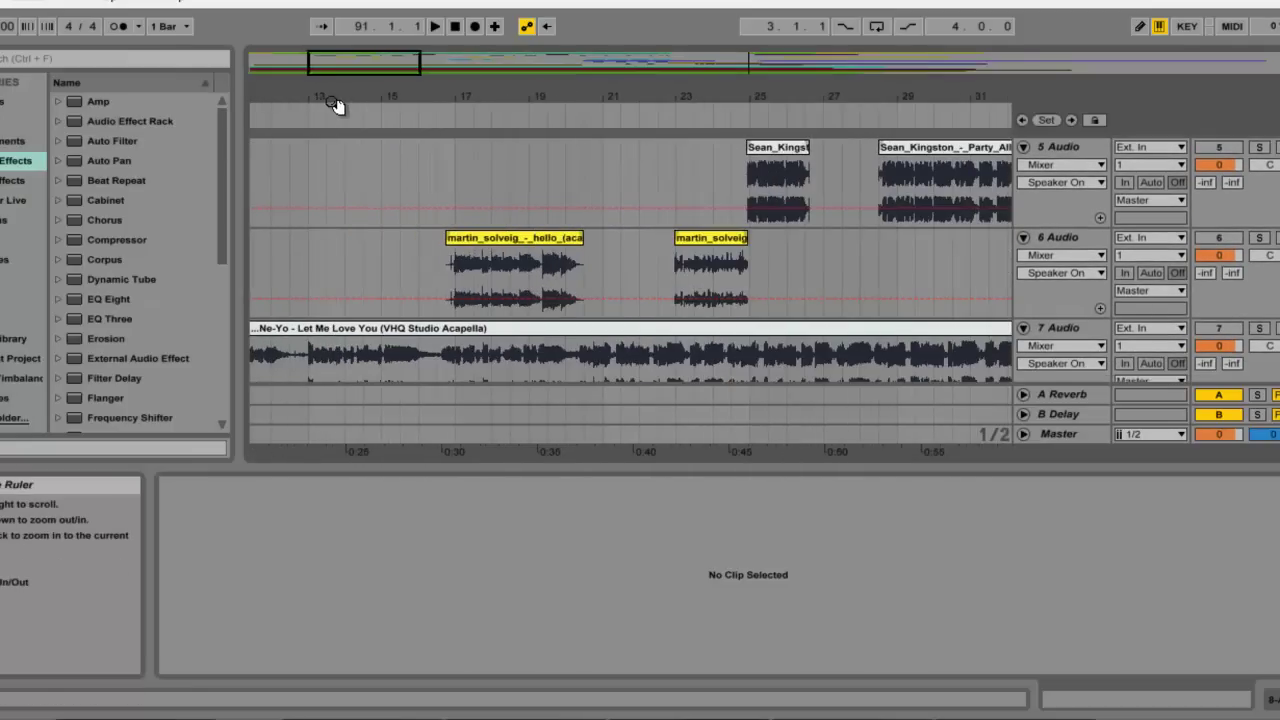
click(491, 271)
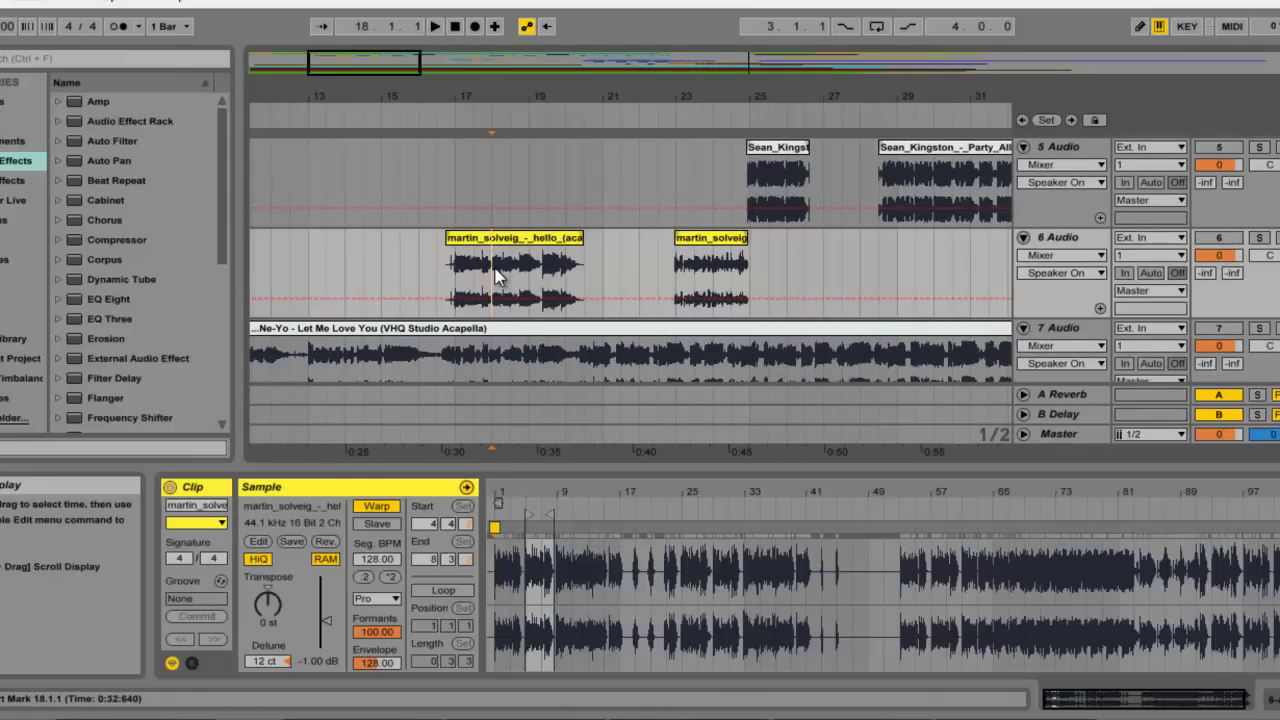
click(1218, 237)
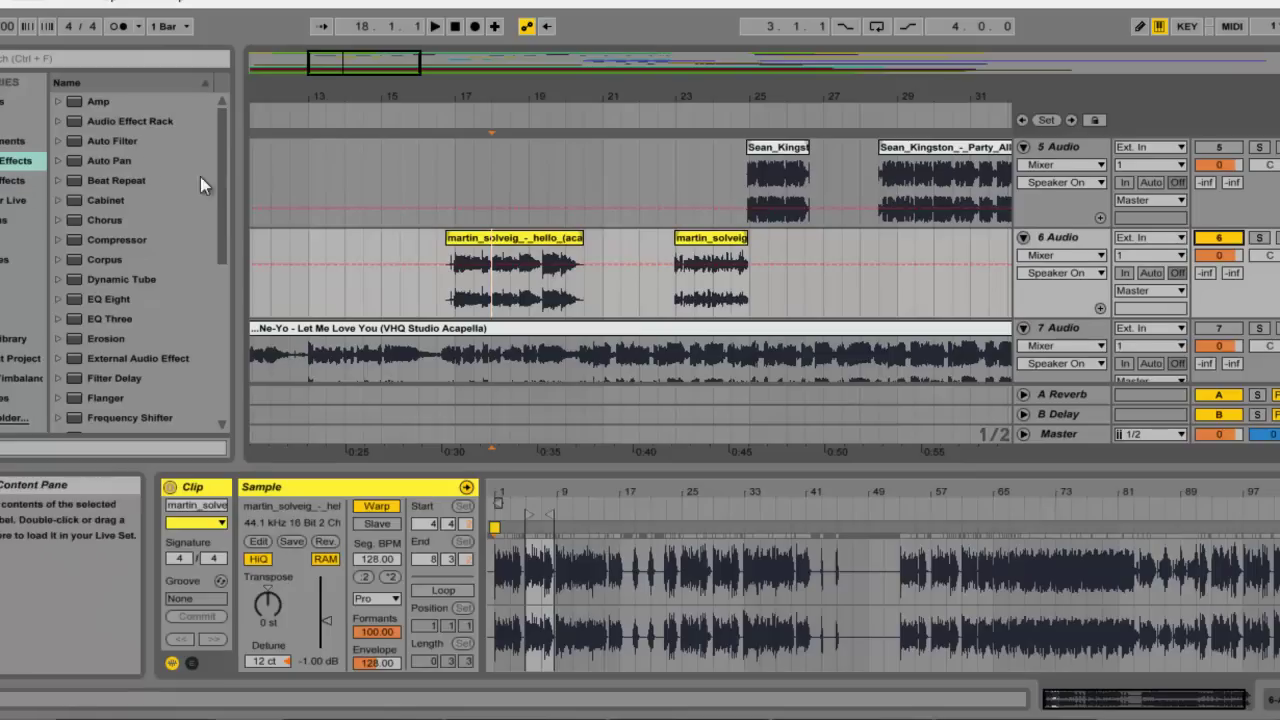
Step: Add a Ping Pong Delay to the 6 Audio track, set its beat division to 4 and show its Dry/Wet automation
drag(229, 182, 223, 316)
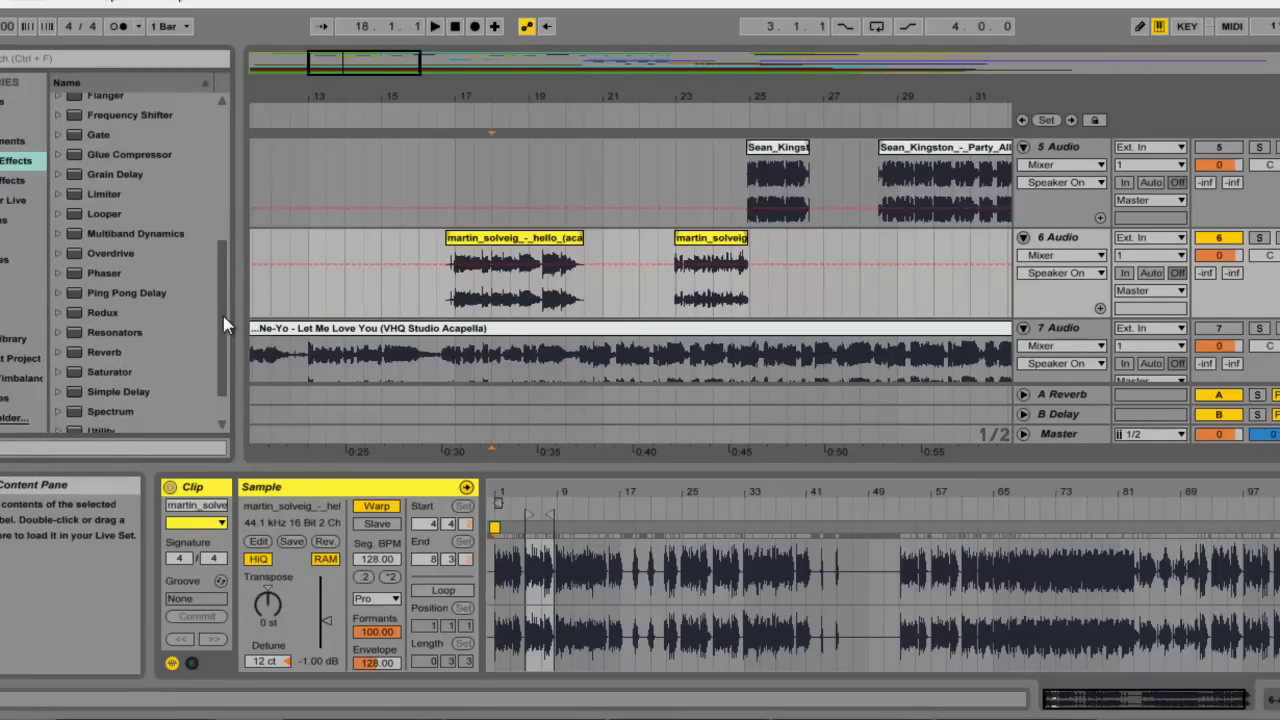
click(137, 293)
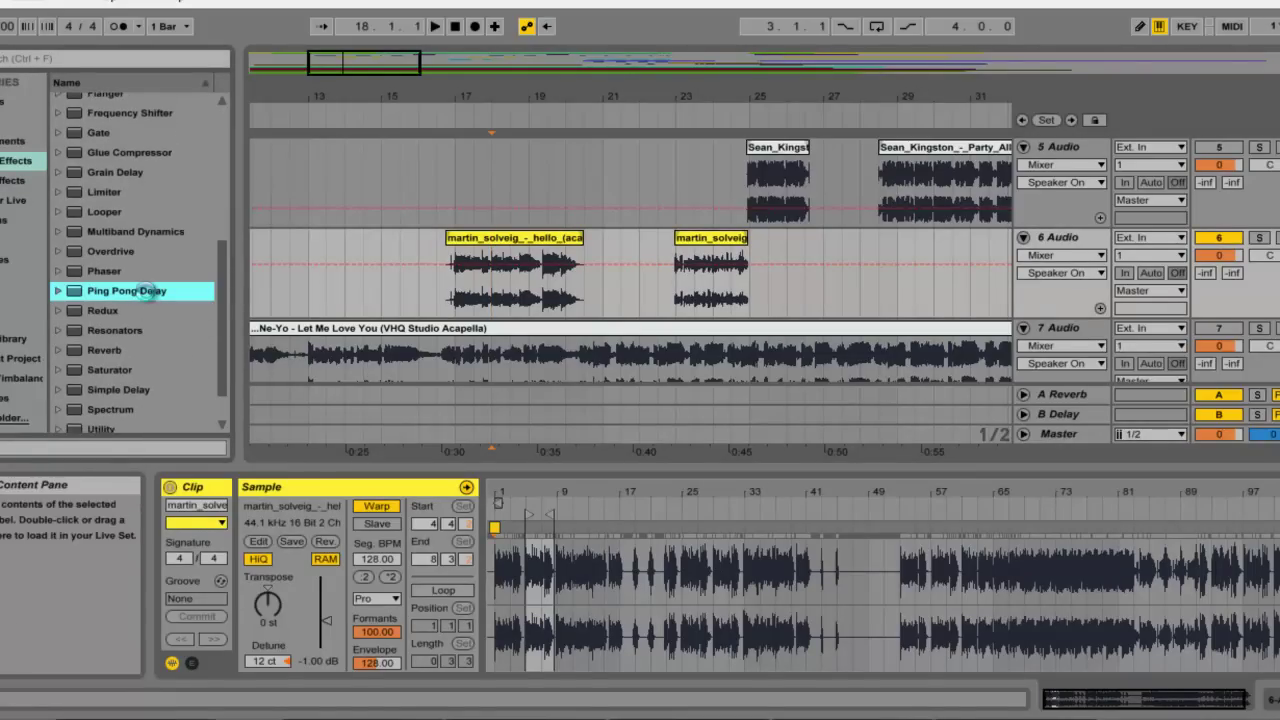
double_click(146, 291)
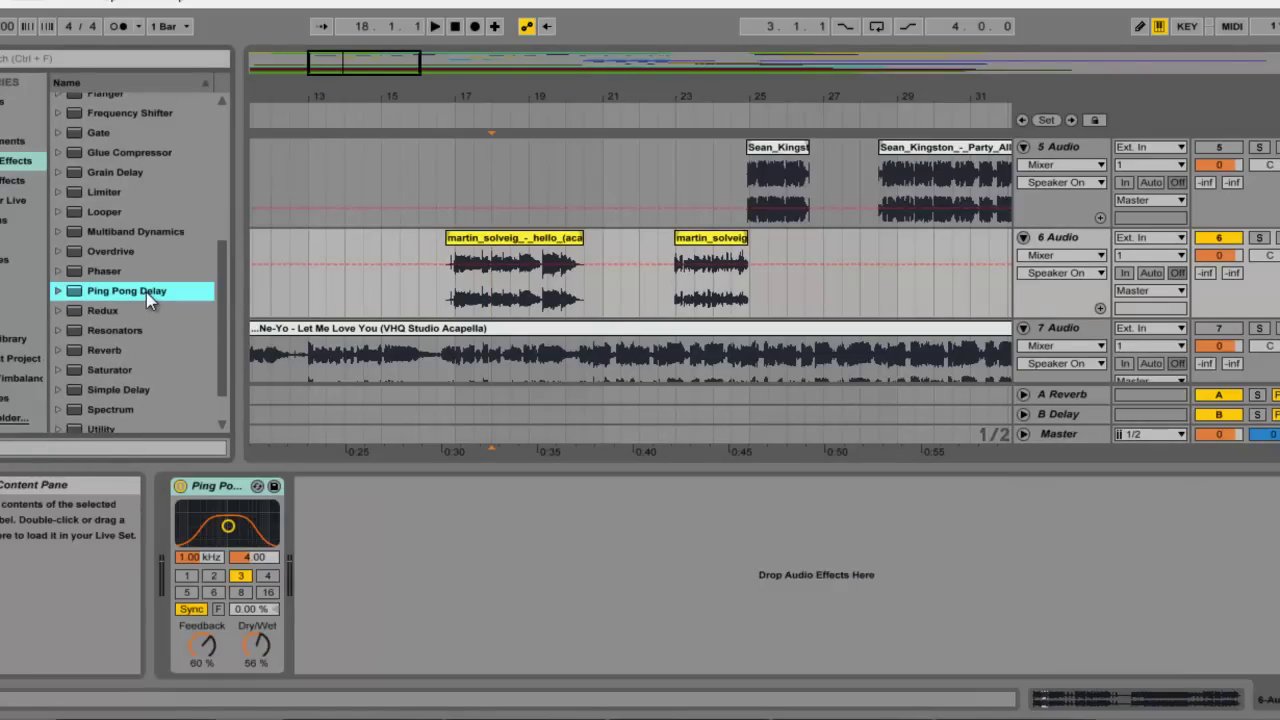
click(268, 577)
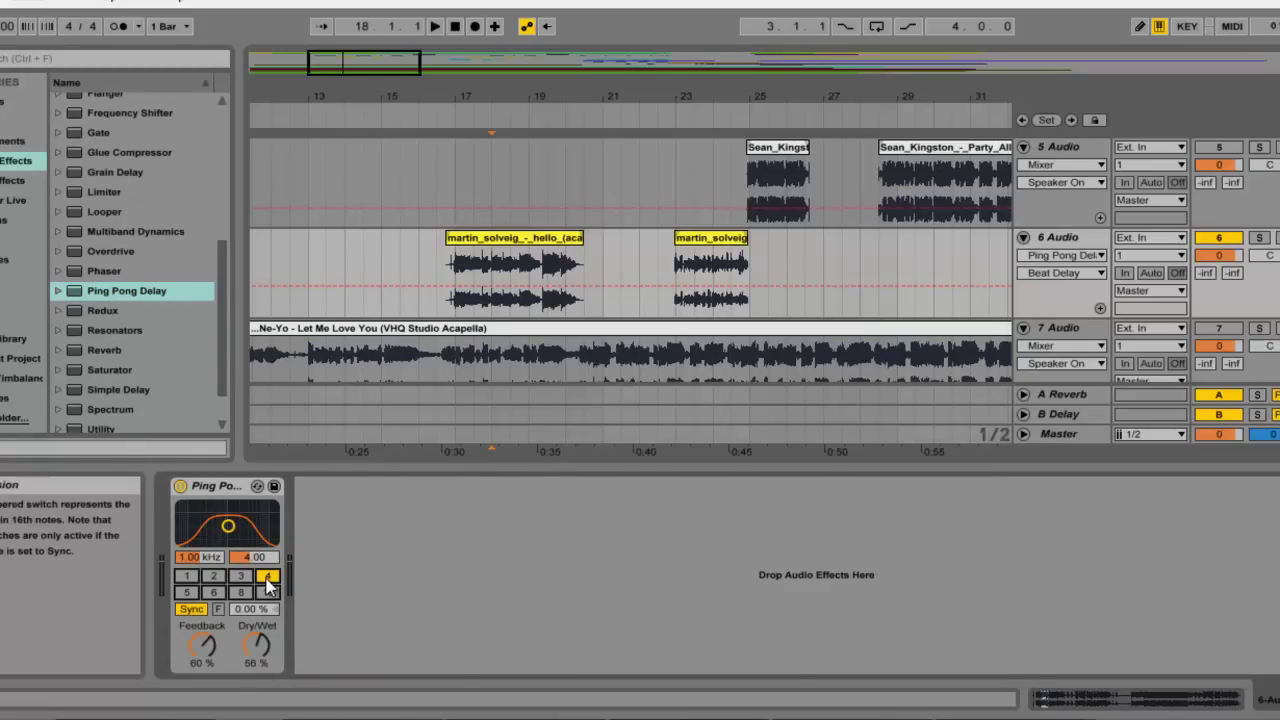
click(255, 648)
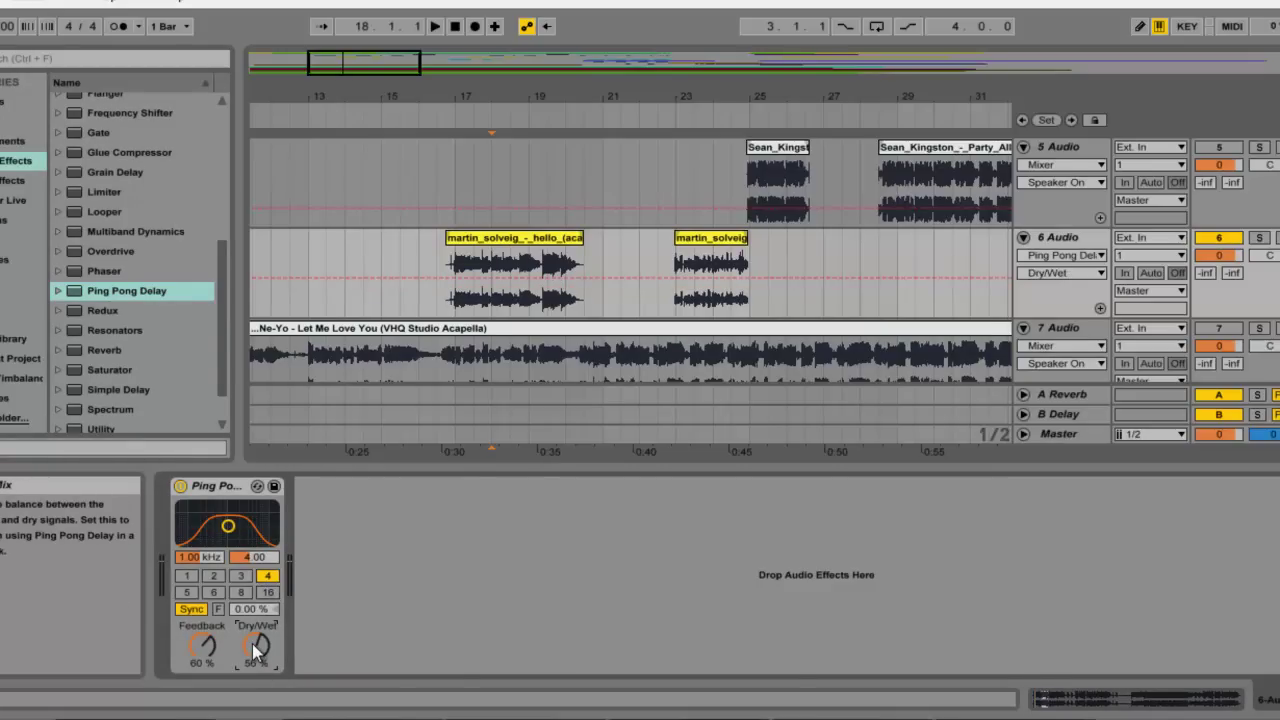
Step: Set the Ping Pong Delay on the 6 Audio track to 15 % Dry/Wet and 16 % Feedback
drag(252, 651, 252, 667)
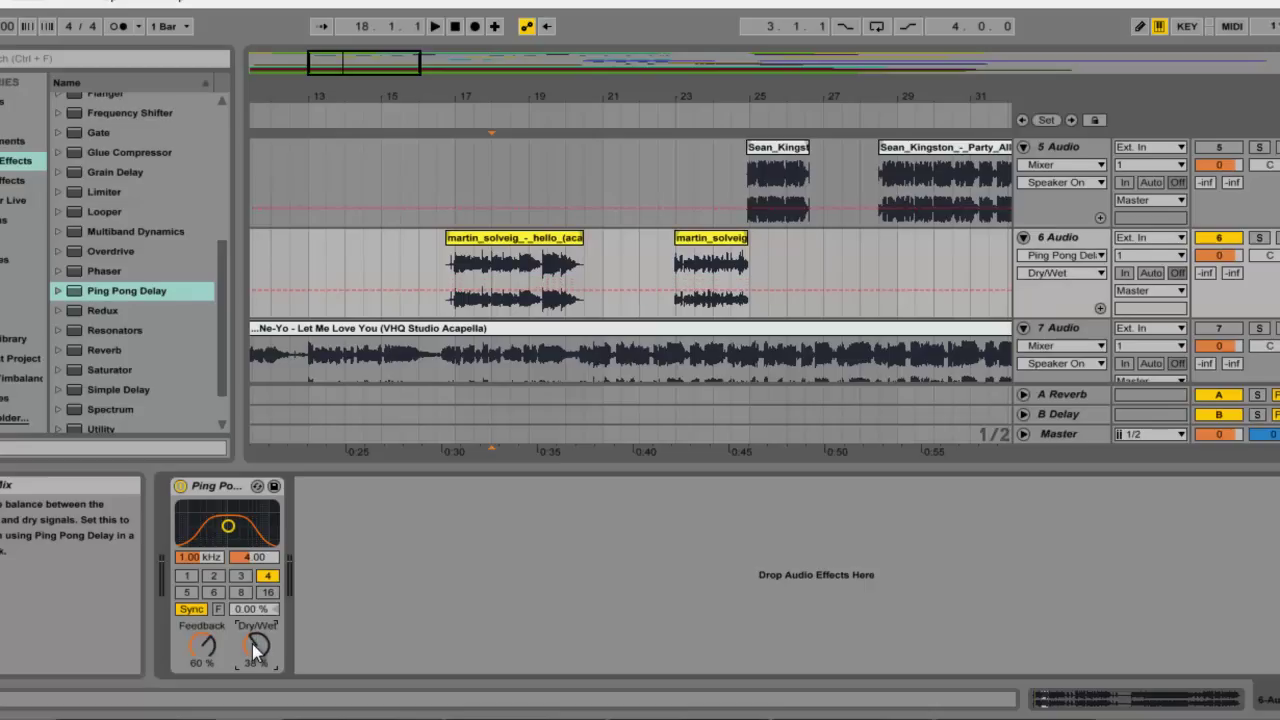
scroll(252, 644, down, 3)
click(201, 648)
scroll(201, 648, down, 12)
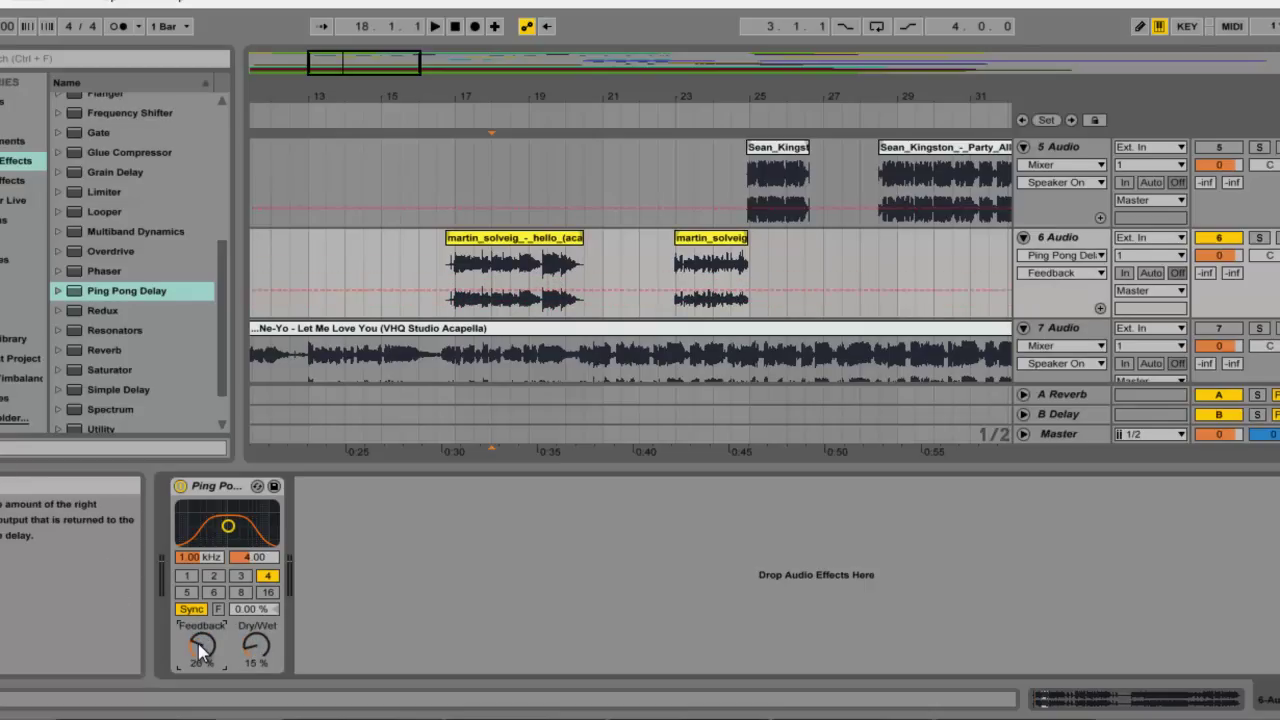
scroll(201, 648, down, 4)
scroll(201, 648, up, 3)
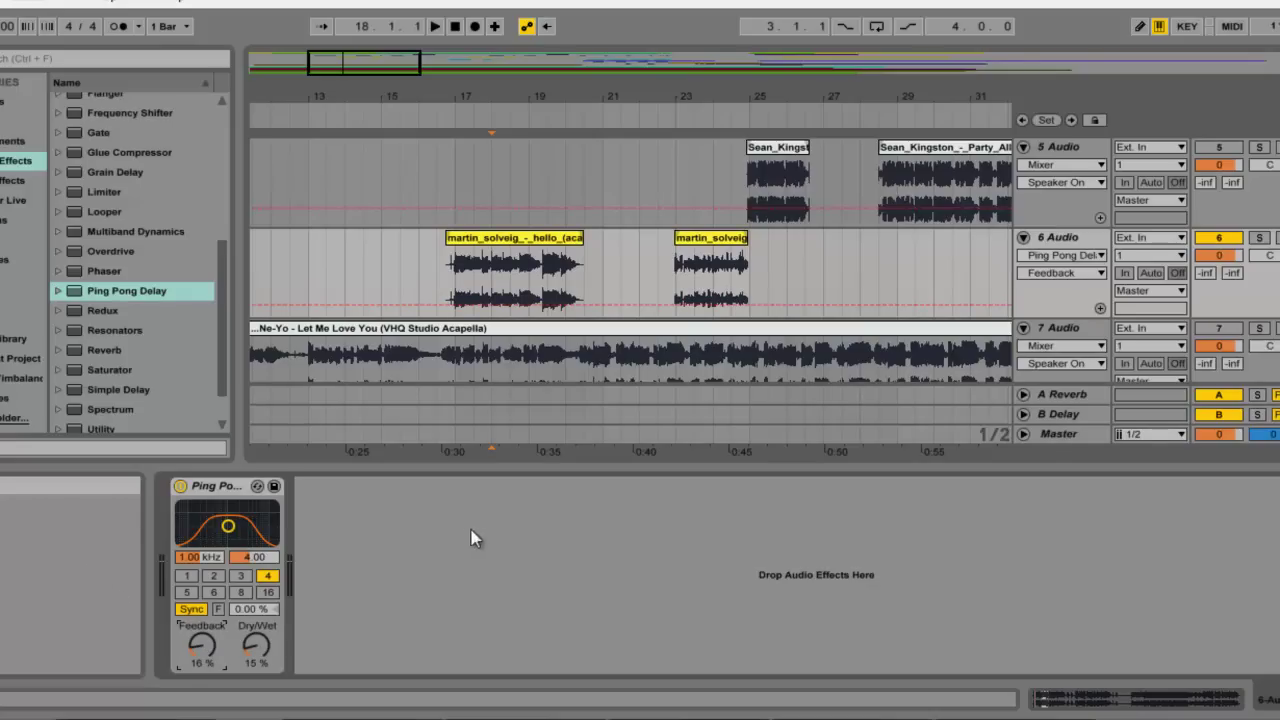
Step: Solo the 6 Audio track and play the Hello acapella from about bar 17, comparing it with the Ping Pong Delay on and off
click(1259, 237)
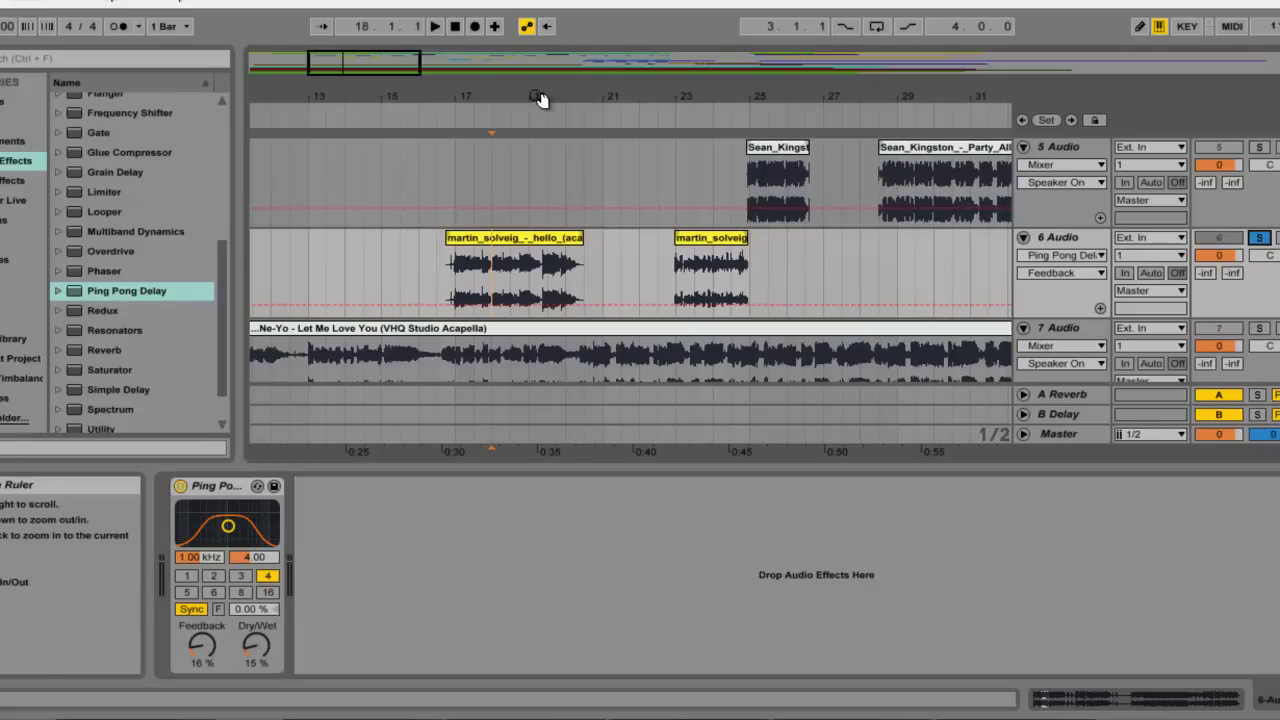
click(444, 115)
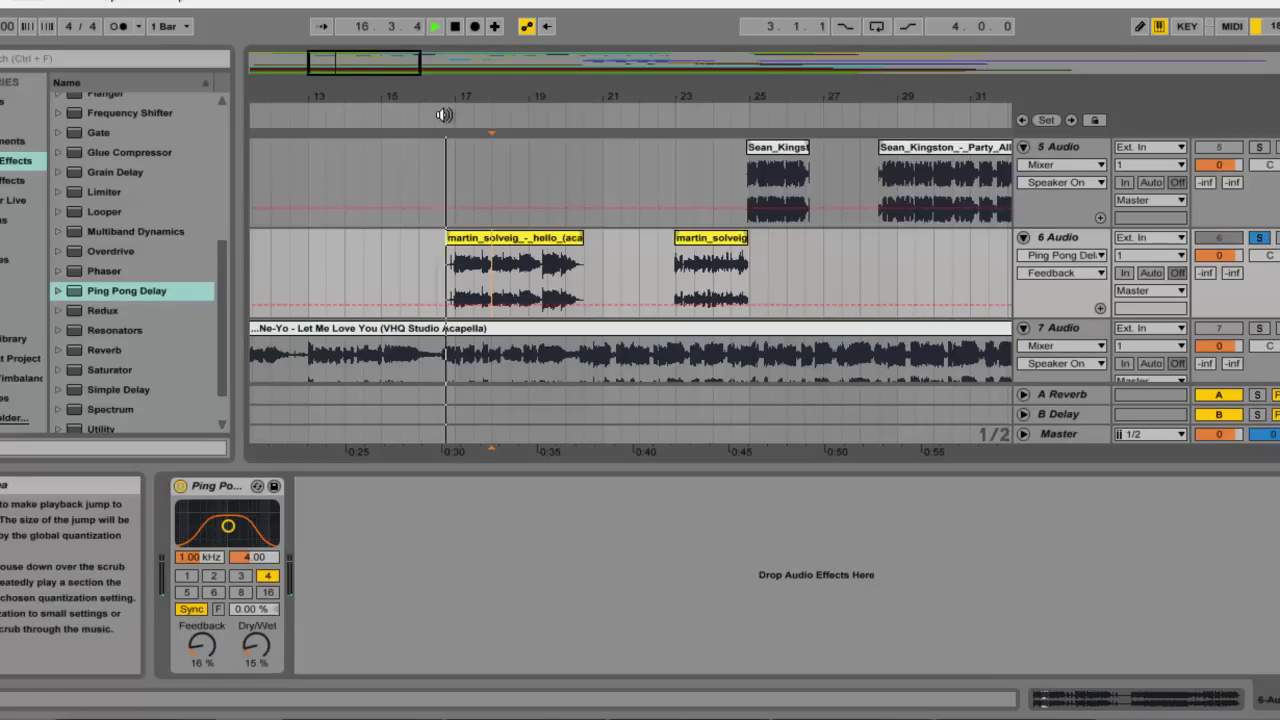
click(180, 486)
click(454, 118)
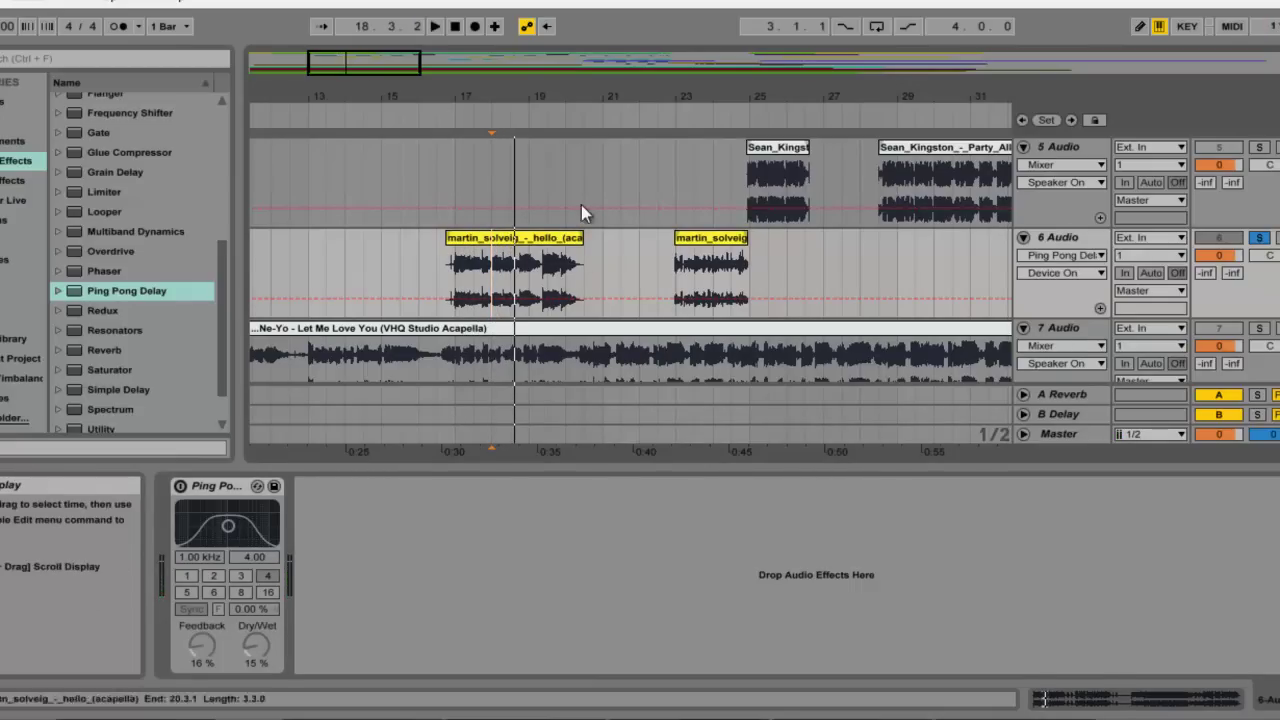
double_click(594, 97)
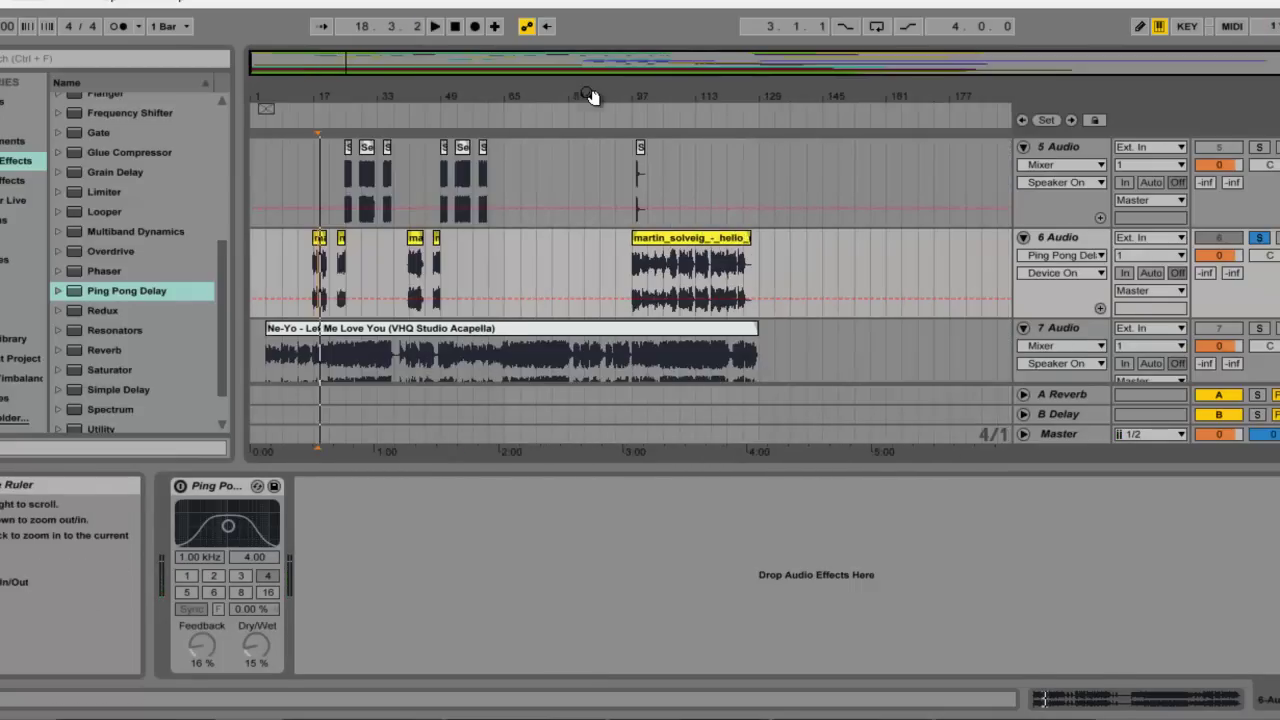
double_click(330, 98)
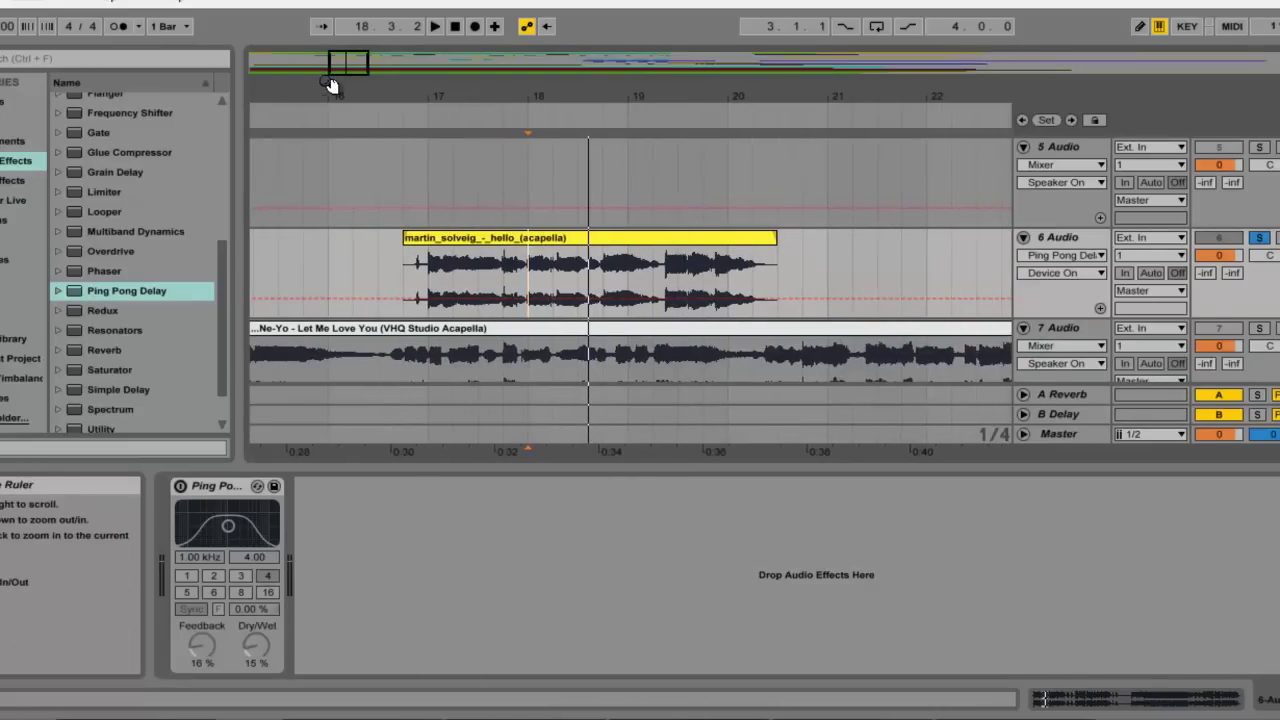
click(180, 486)
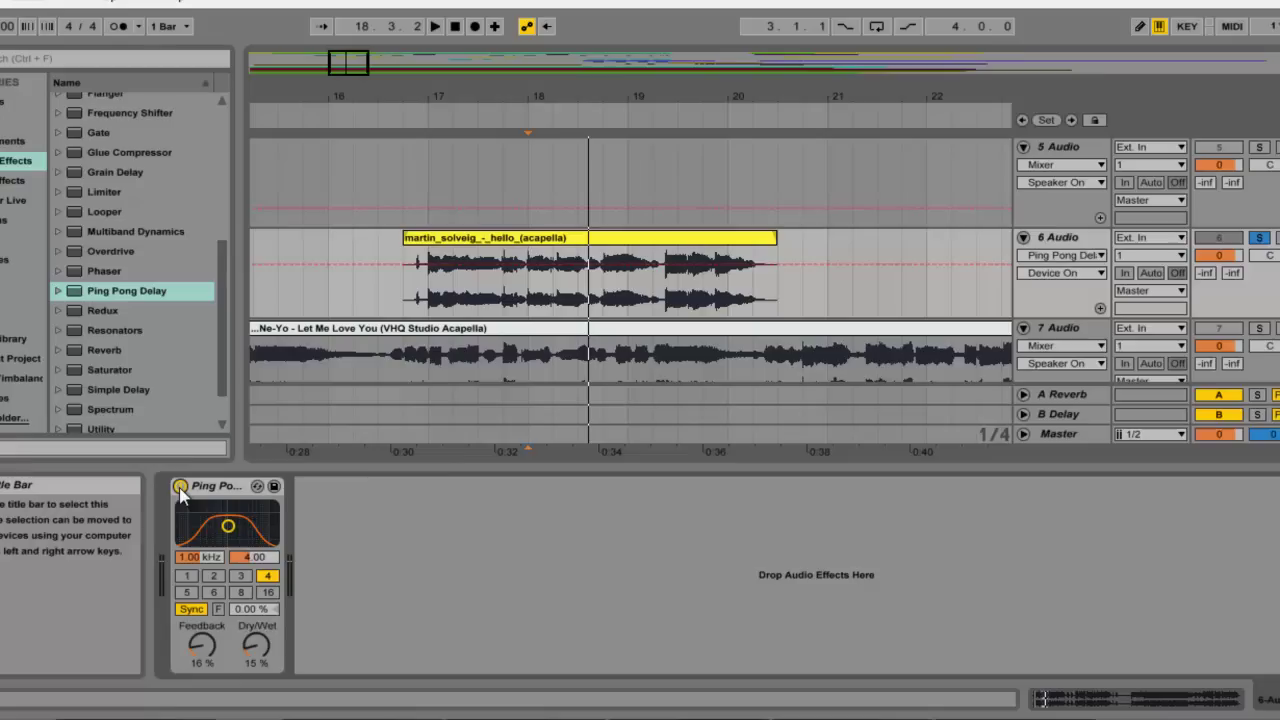
Step: Take the 6 Audio track off solo and play the delayed Hello acapella within the full mix
click(1260, 240)
scroll(630, 260, up, 5)
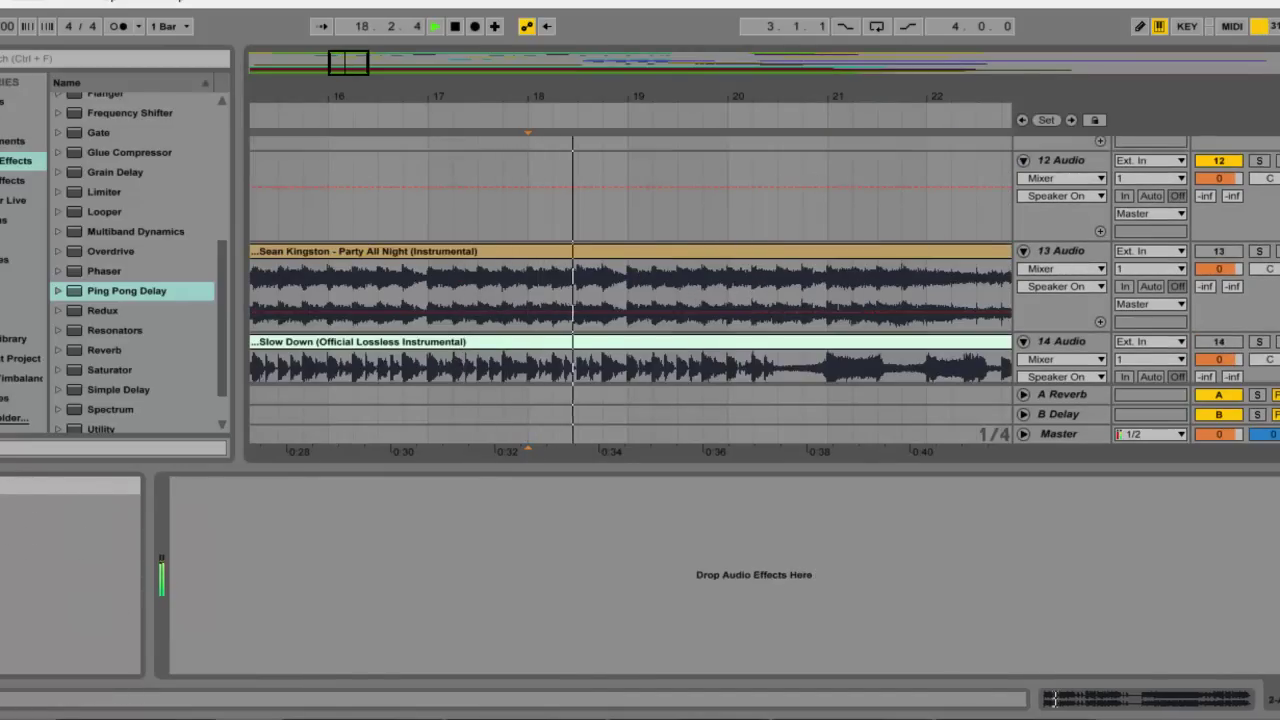
scroll(630, 290, up, 3)
scroll(630, 290, up, 5)
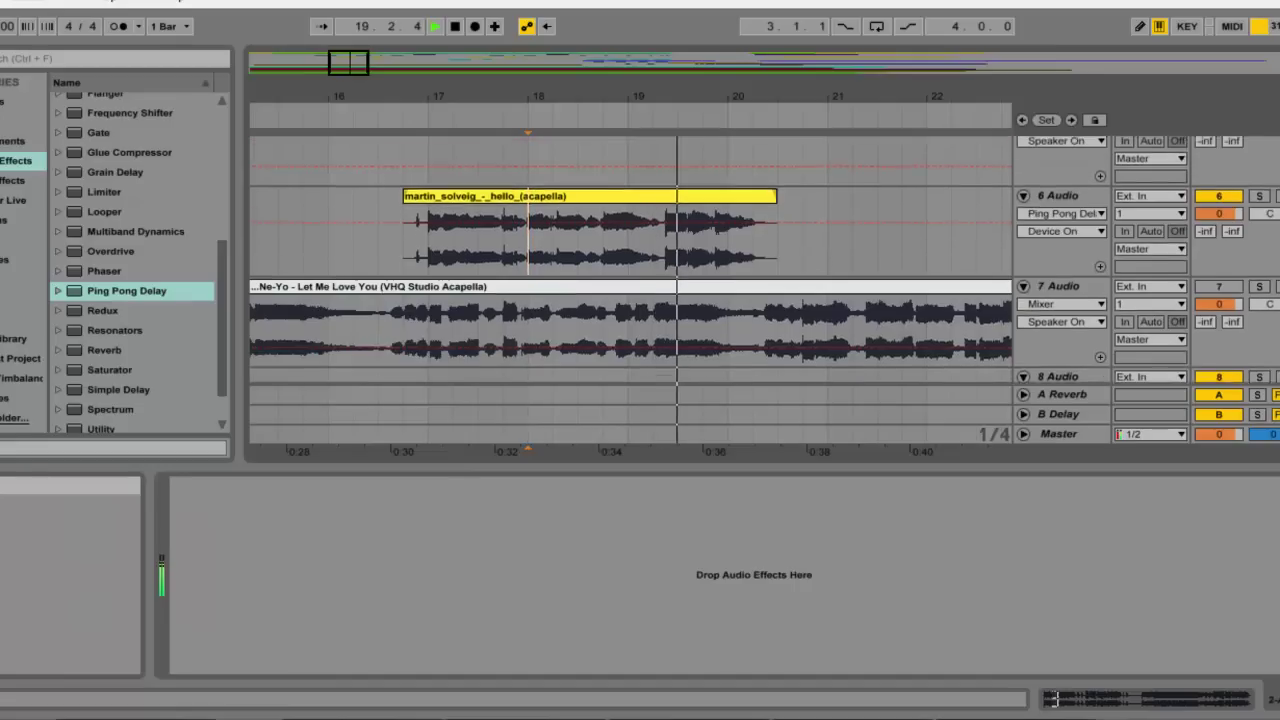
key(space)
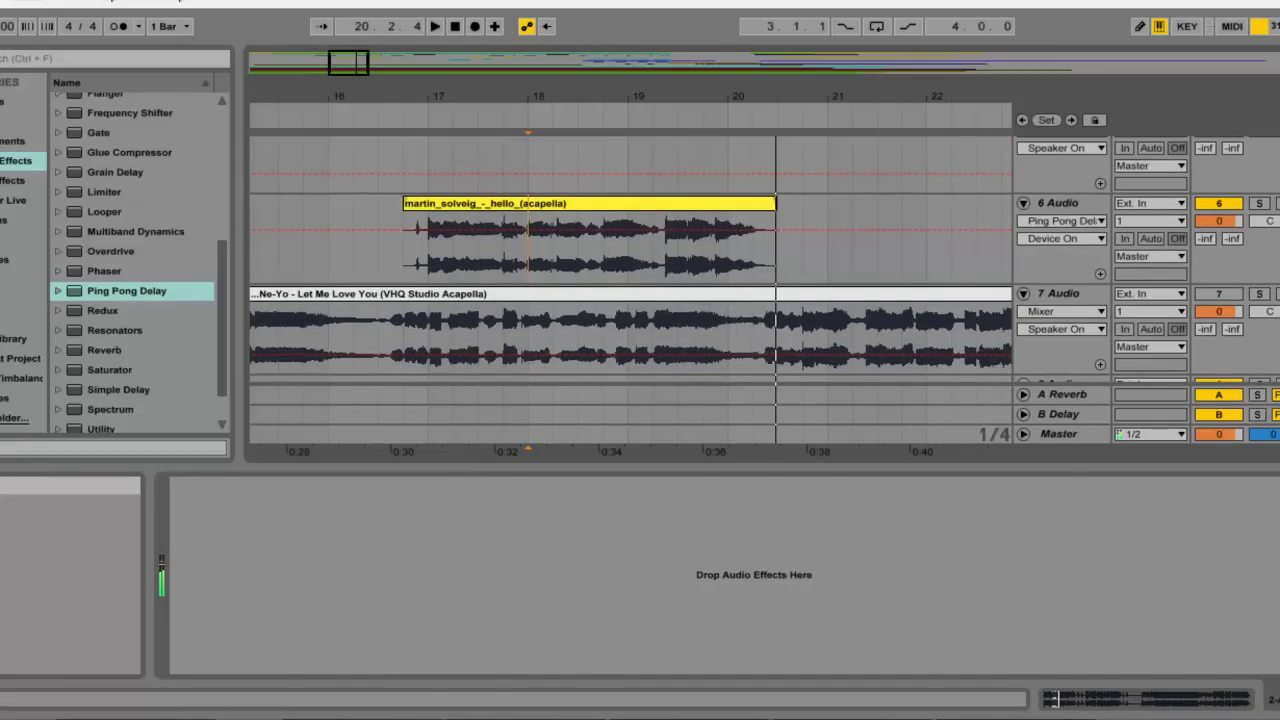
Step: Select the BestSongEver acapella clip starting just after bar 20 on 4 Audio and add Reverb to that track
scroll(805, 184, up, 3)
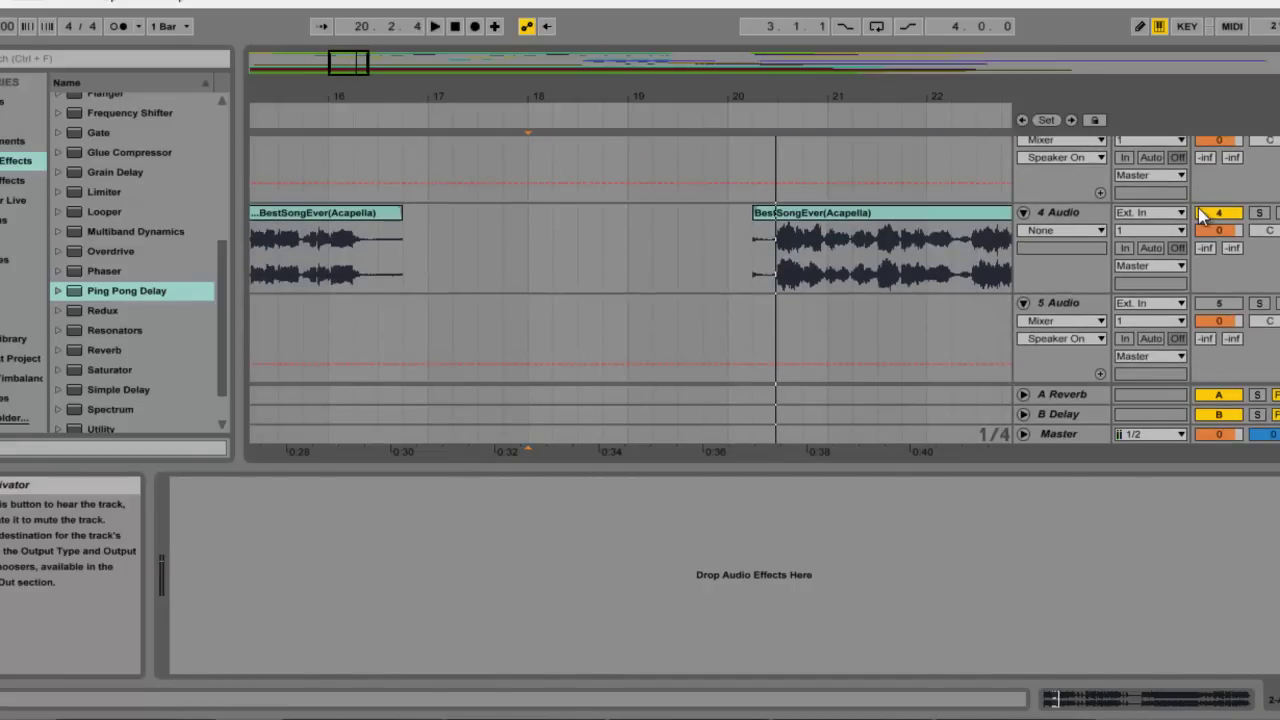
click(771, 236)
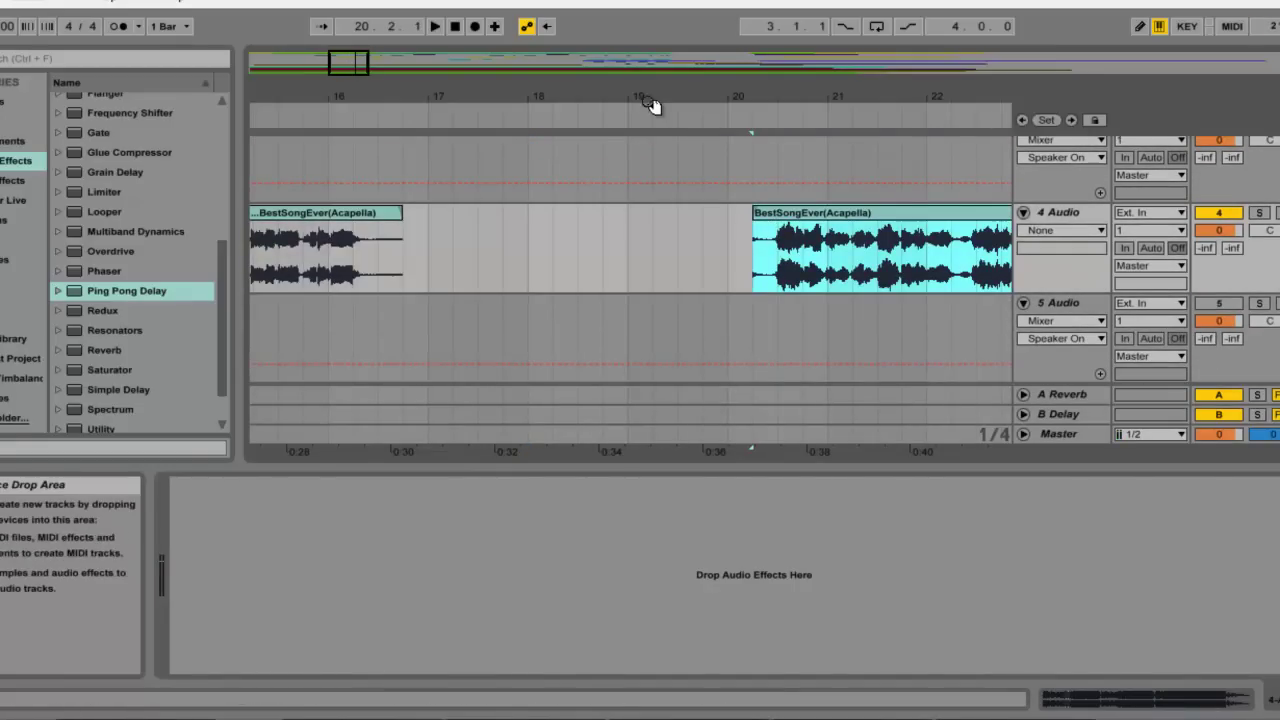
drag(641, 94, 632, 97)
scroll(636, 250, down, 4)
scroll(630, 260, down, 1)
scroll(630, 260, up, 4)
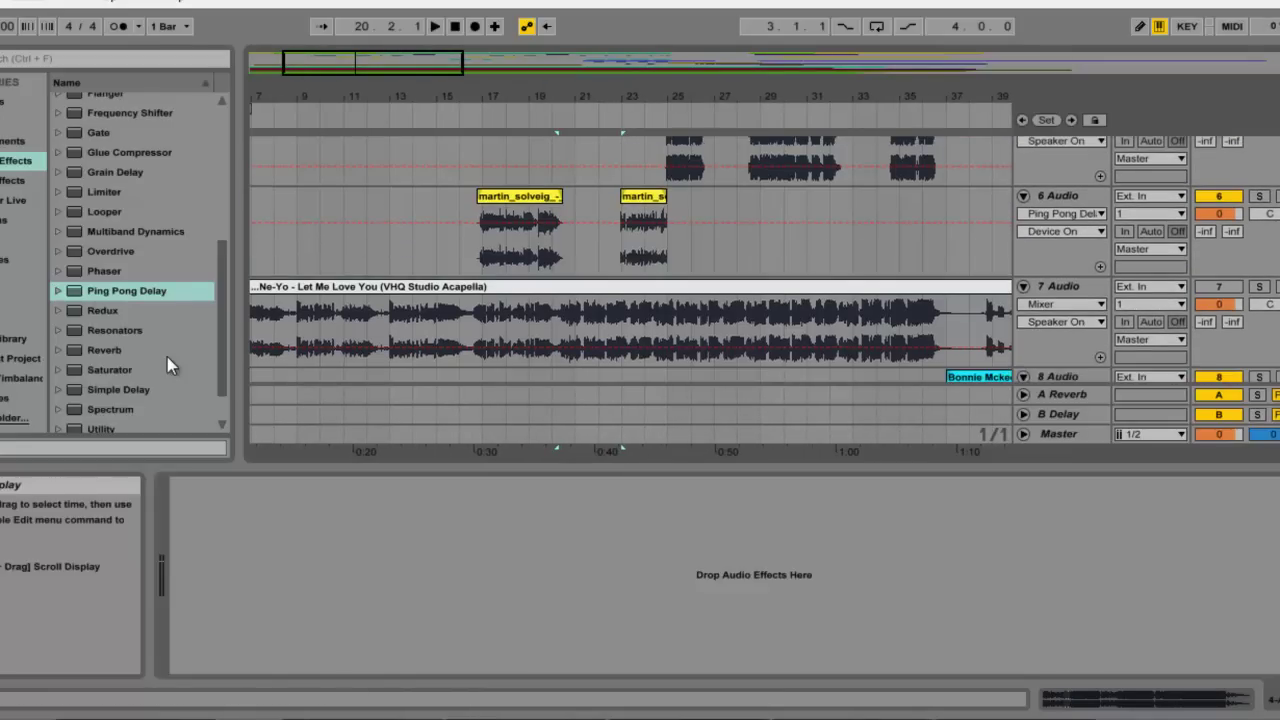
double_click(112, 351)
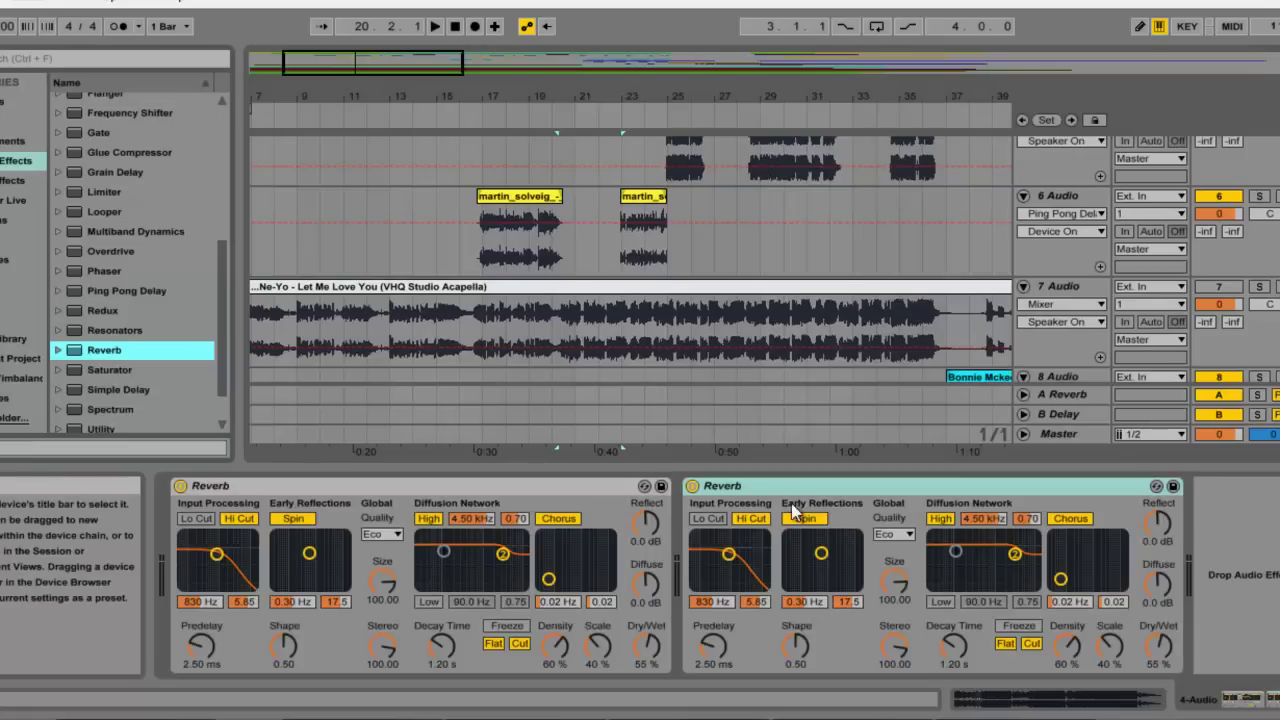
Step: Add a Reverb to the 6 Audio track with High quality, 23 % Dry/Wet and a Decay Time of 3.02 s
click(389, 256)
double_click(113, 352)
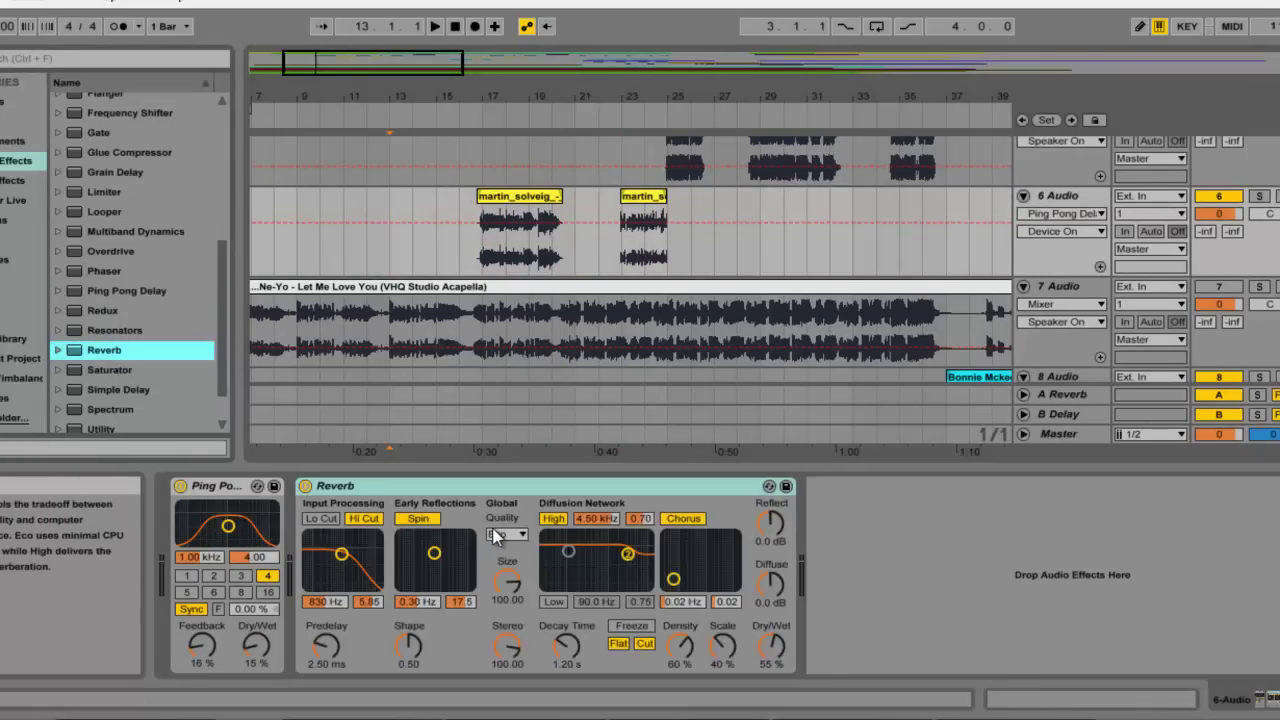
click(510, 536)
click(507, 562)
drag(771, 642, 778, 650)
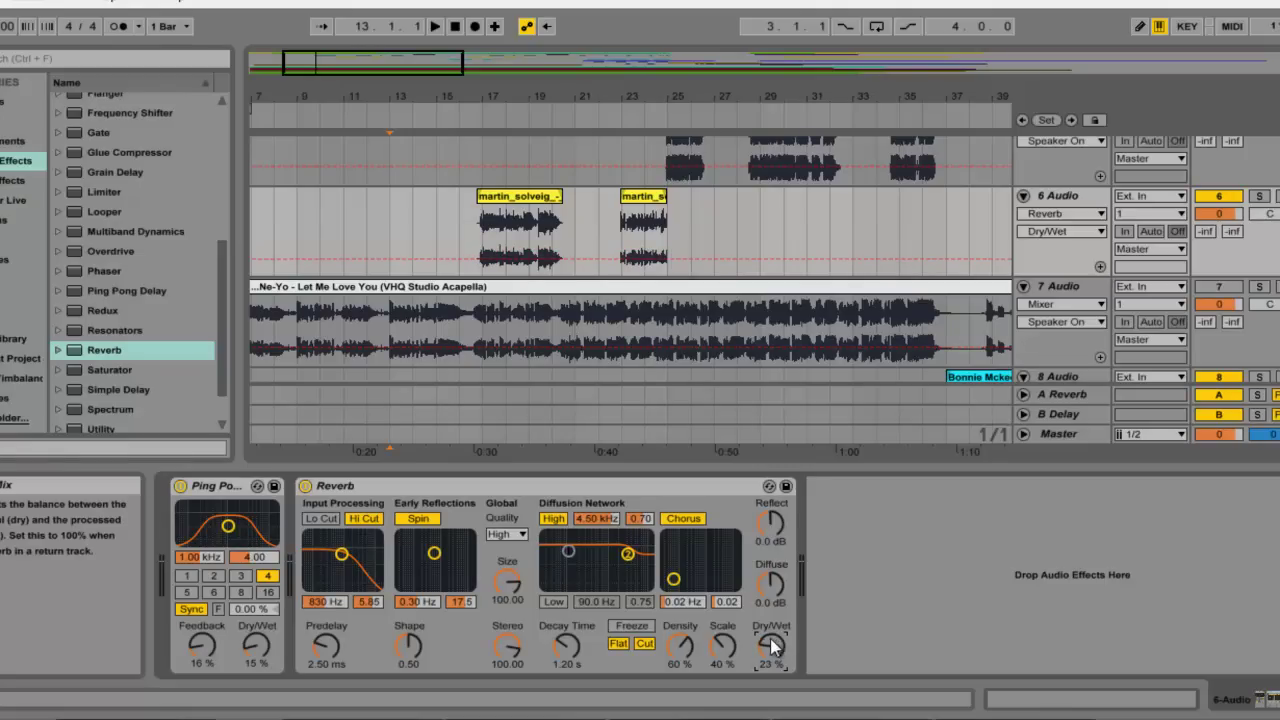
drag(563, 646, 562, 644)
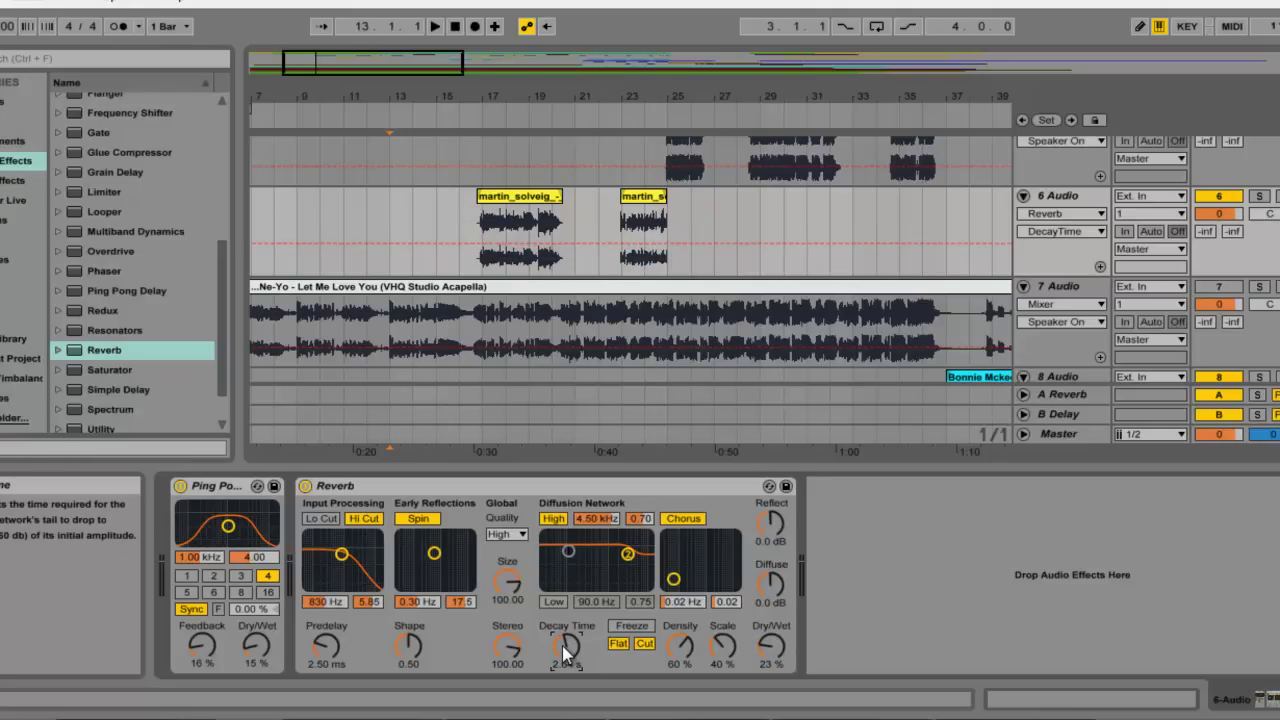
drag(563, 650, 565, 652)
Step: Play the Hello acapella with 6 Audio soloed, comparing it with the Ping Pong Delay and Reverb switched on and off
key(space)
click(1259, 196)
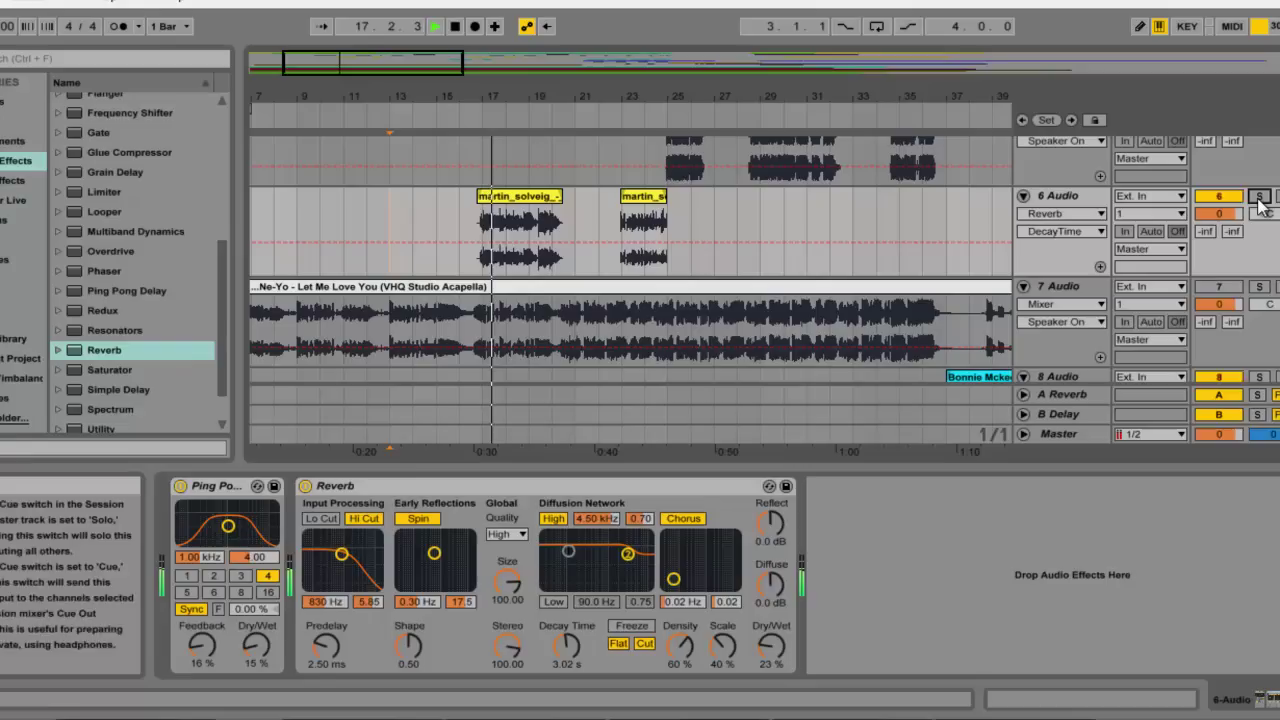
click(180, 486)
click(305, 486)
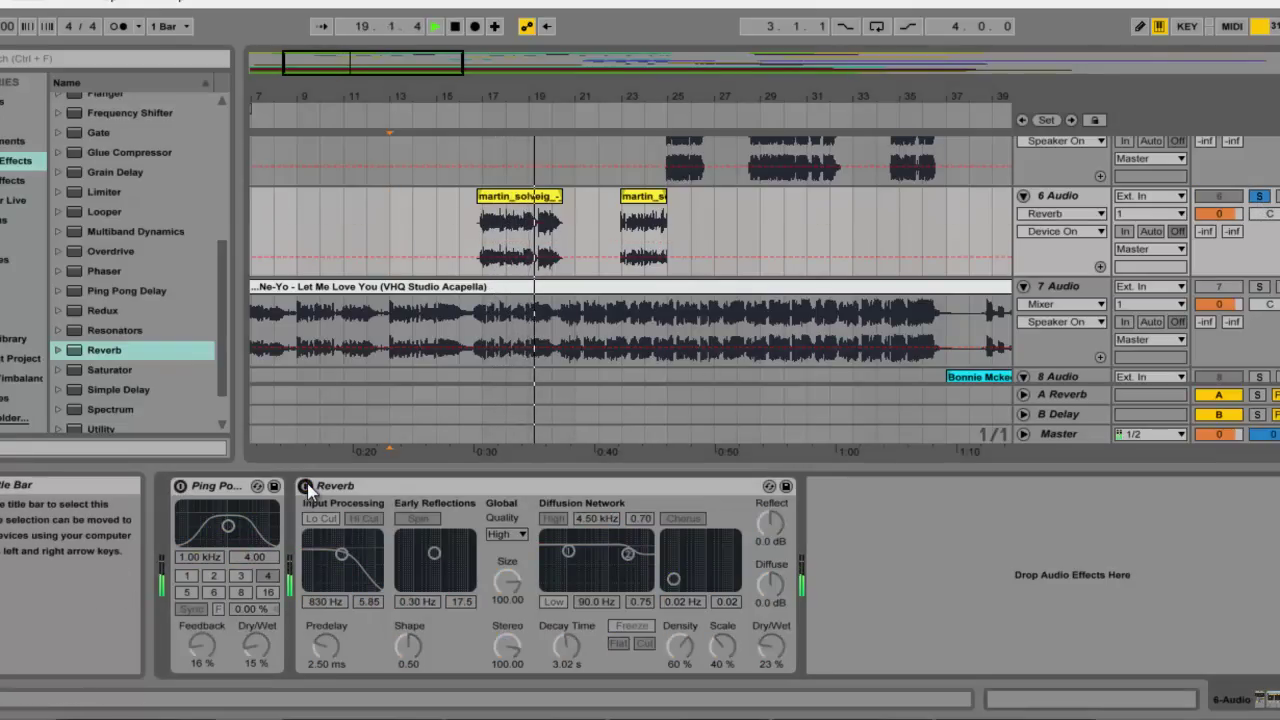
click(305, 486)
click(305, 486)
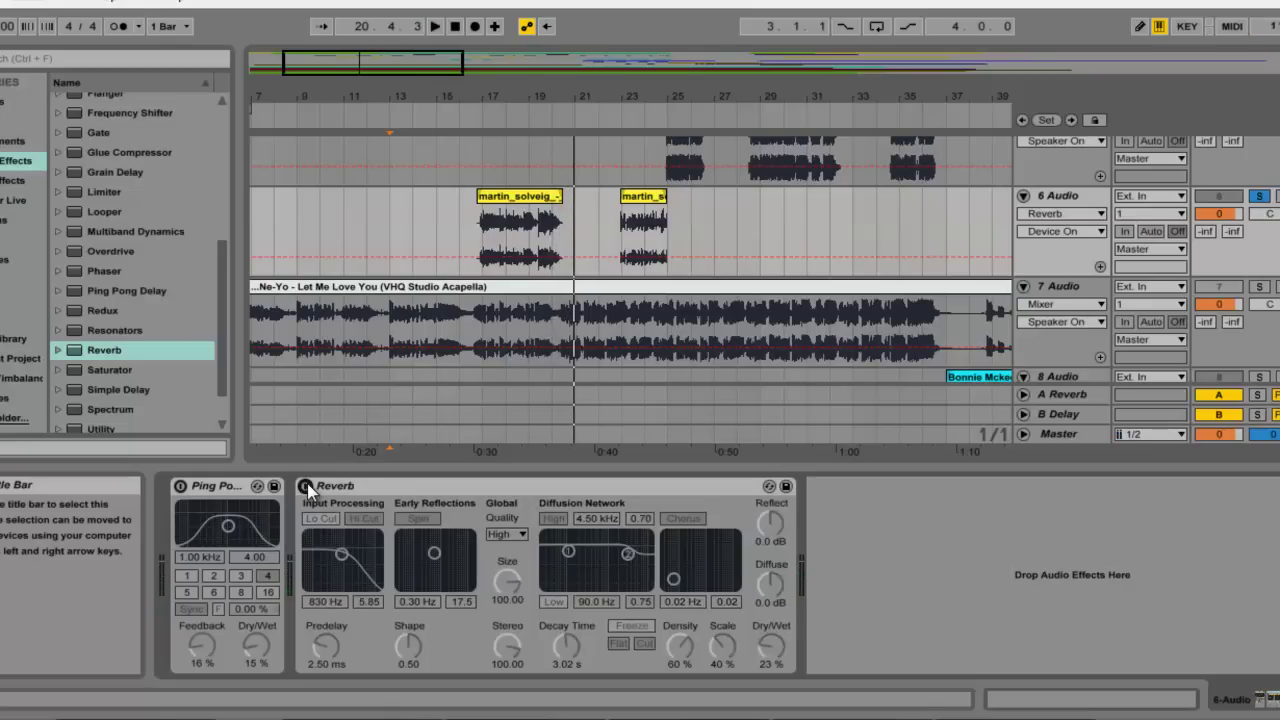
click(180, 487)
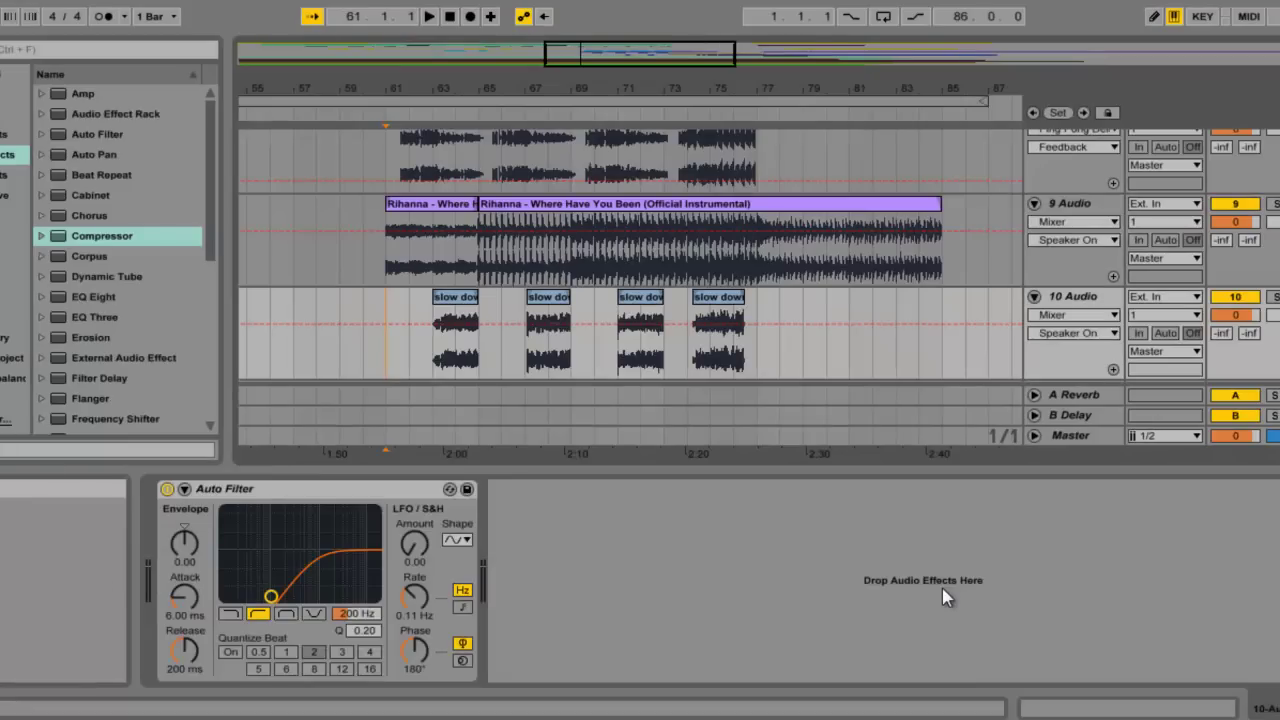
Step: Show the Master track's devices and remove its second, active Compressor
scroll(630, 256, up, 10)
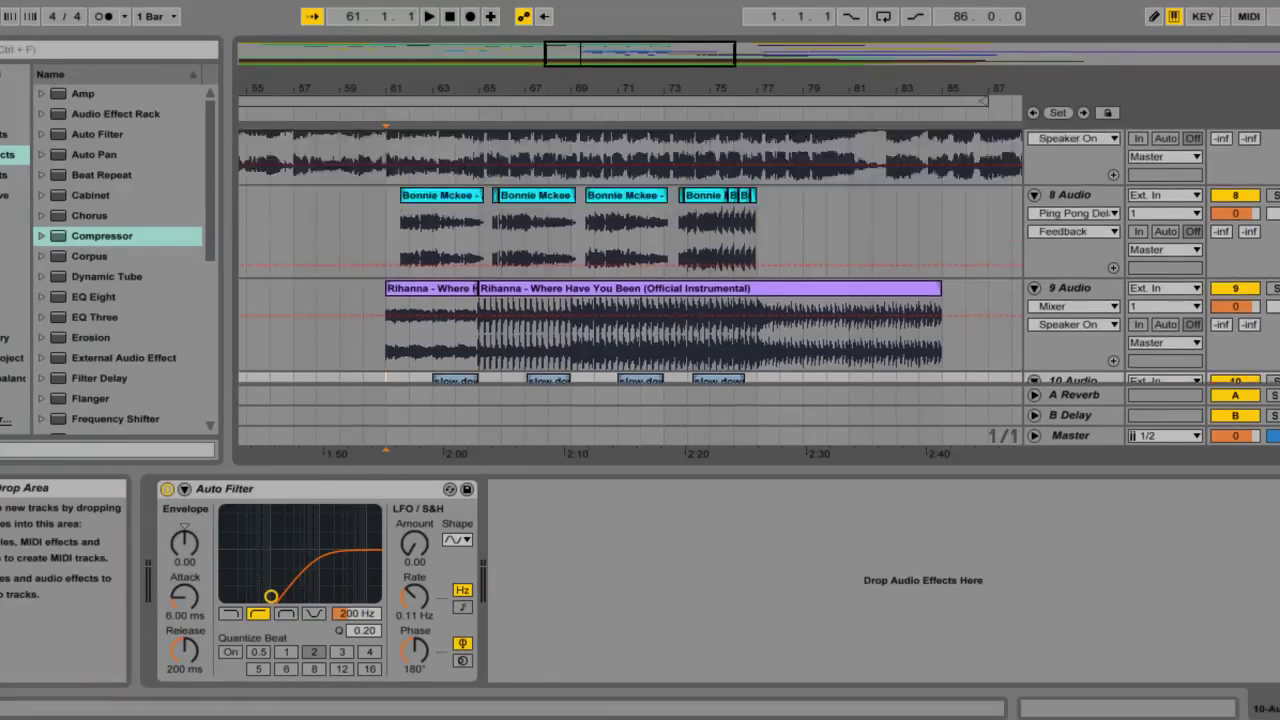
scroll(630, 256, down, 5)
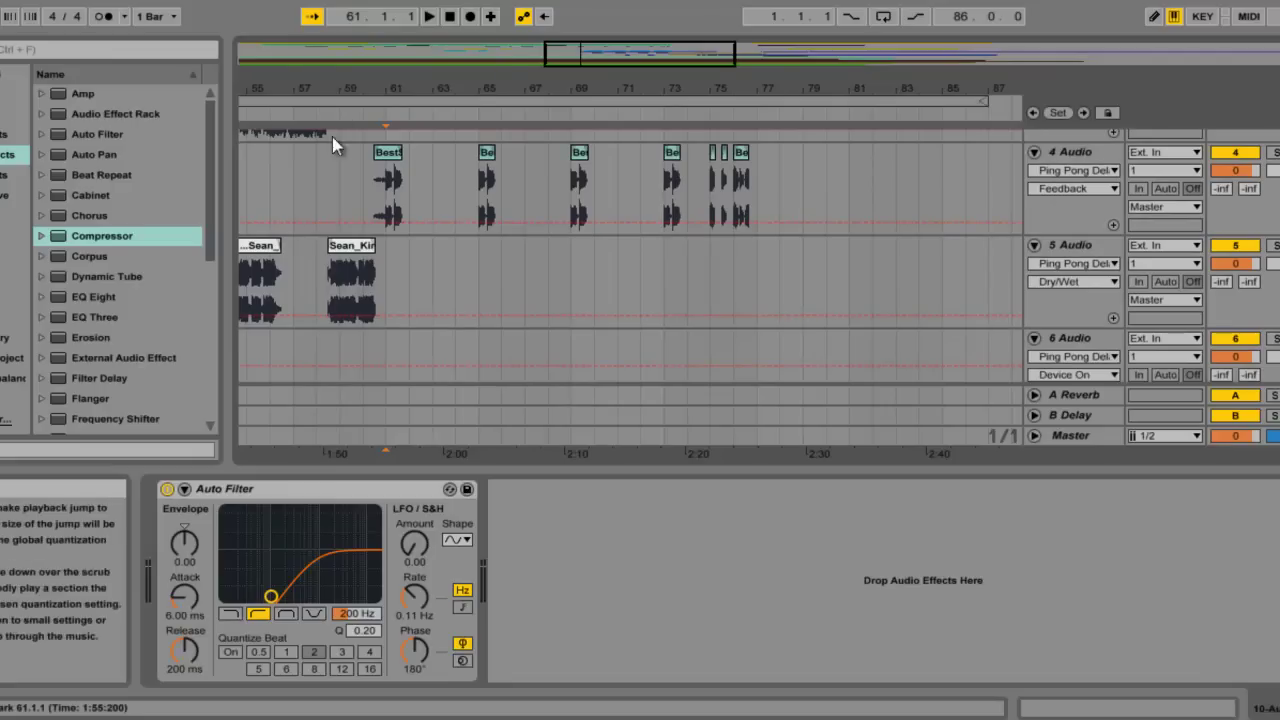
drag(322, 89, 318, 102)
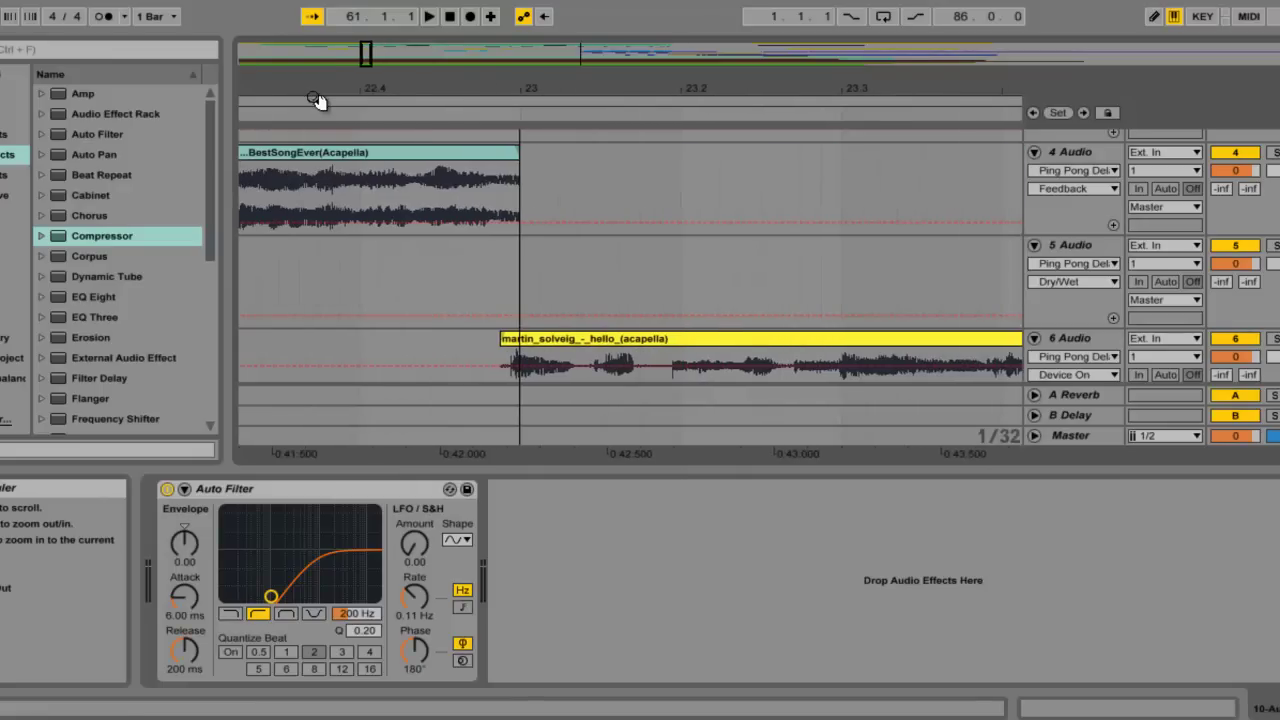
drag(610, 90, 611, 81)
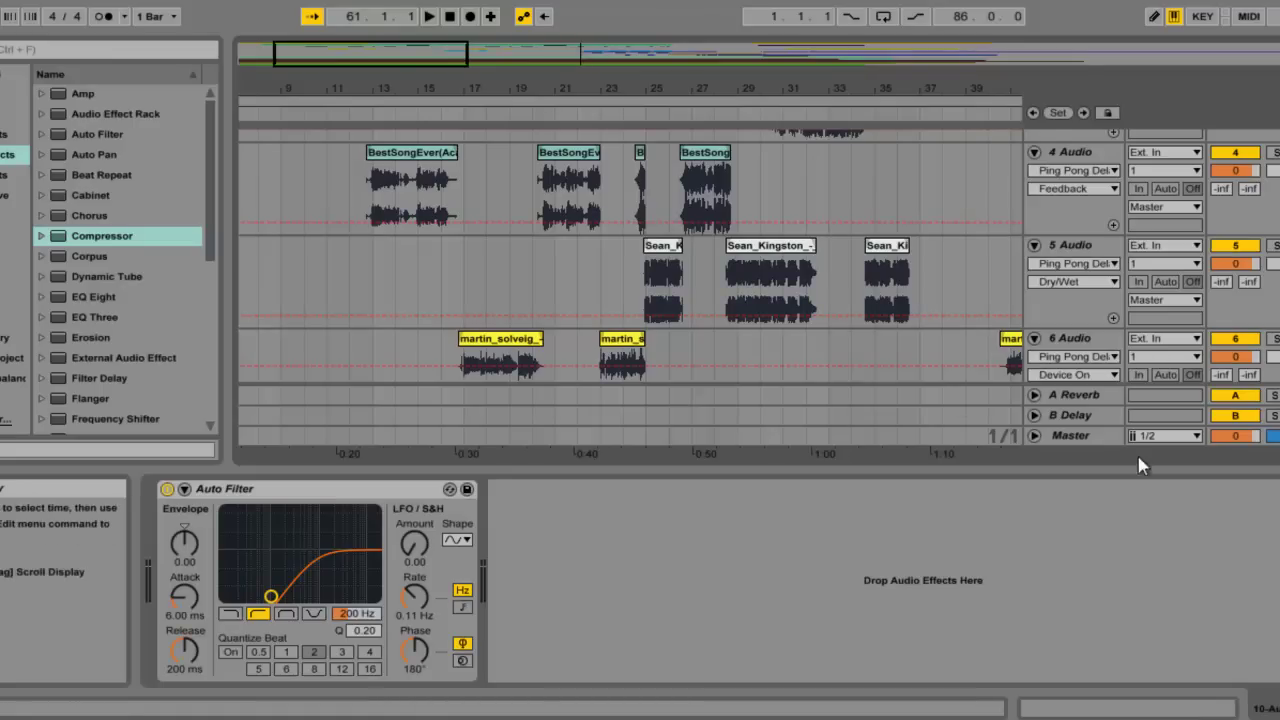
click(1086, 437)
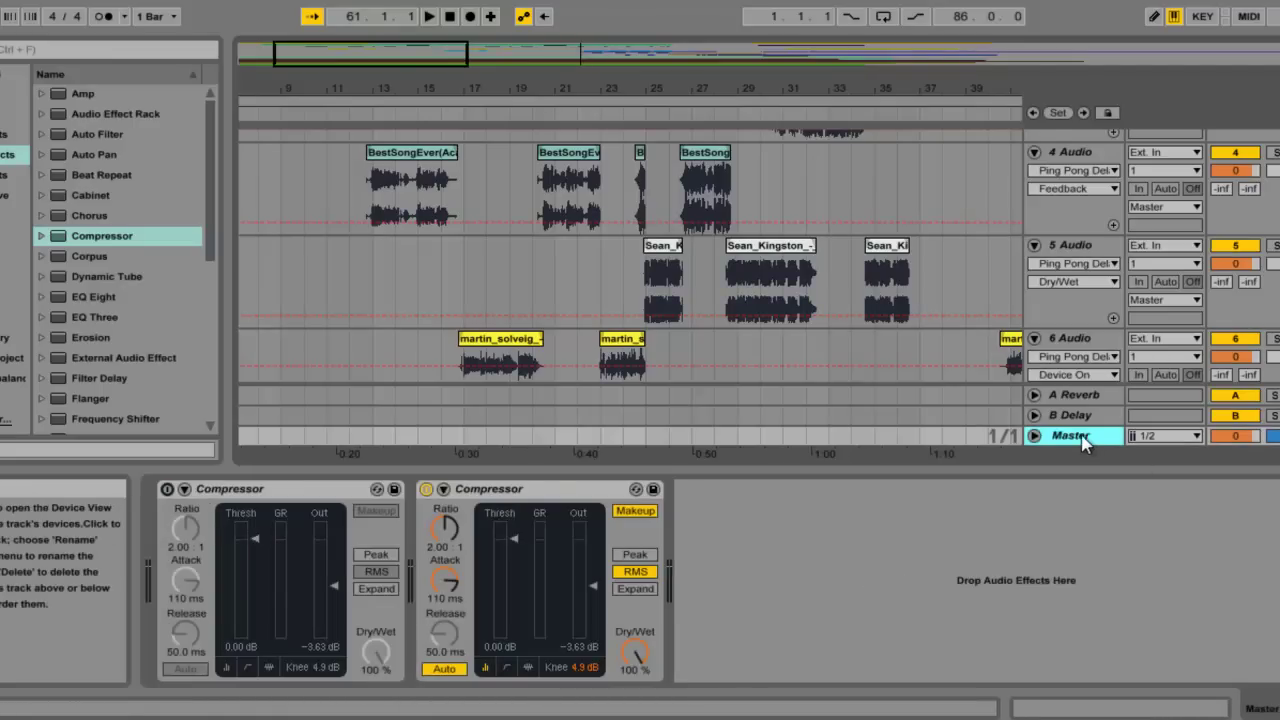
right_click(440, 489)
click(445, 503)
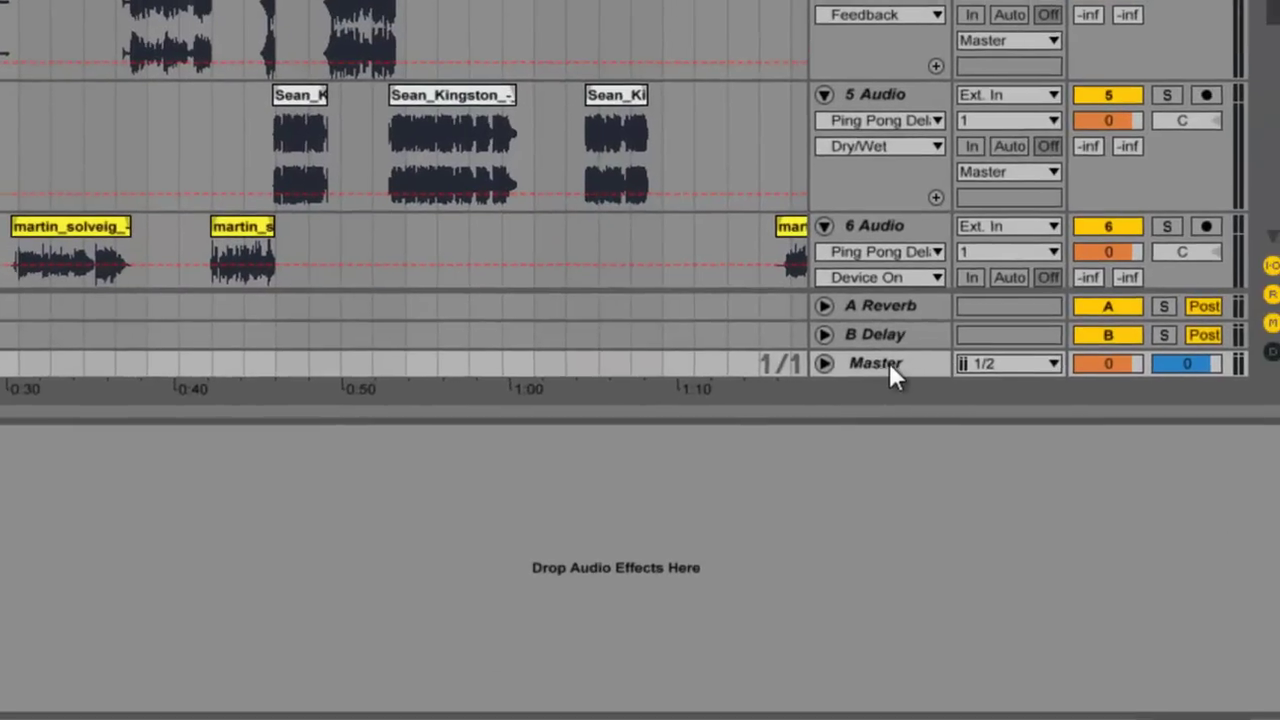
Step: Add a new Compressor to the Master track and set its output gain to -3.63 dB
click(1077, 436)
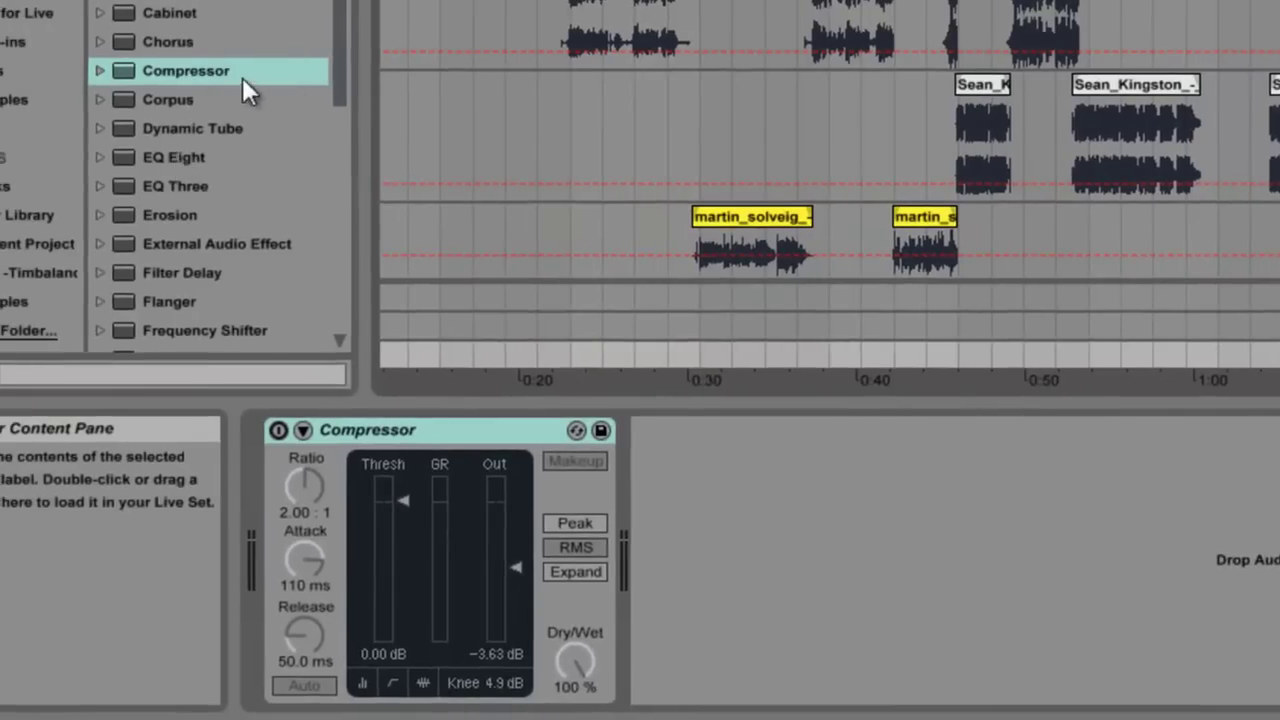
double_click(189, 73)
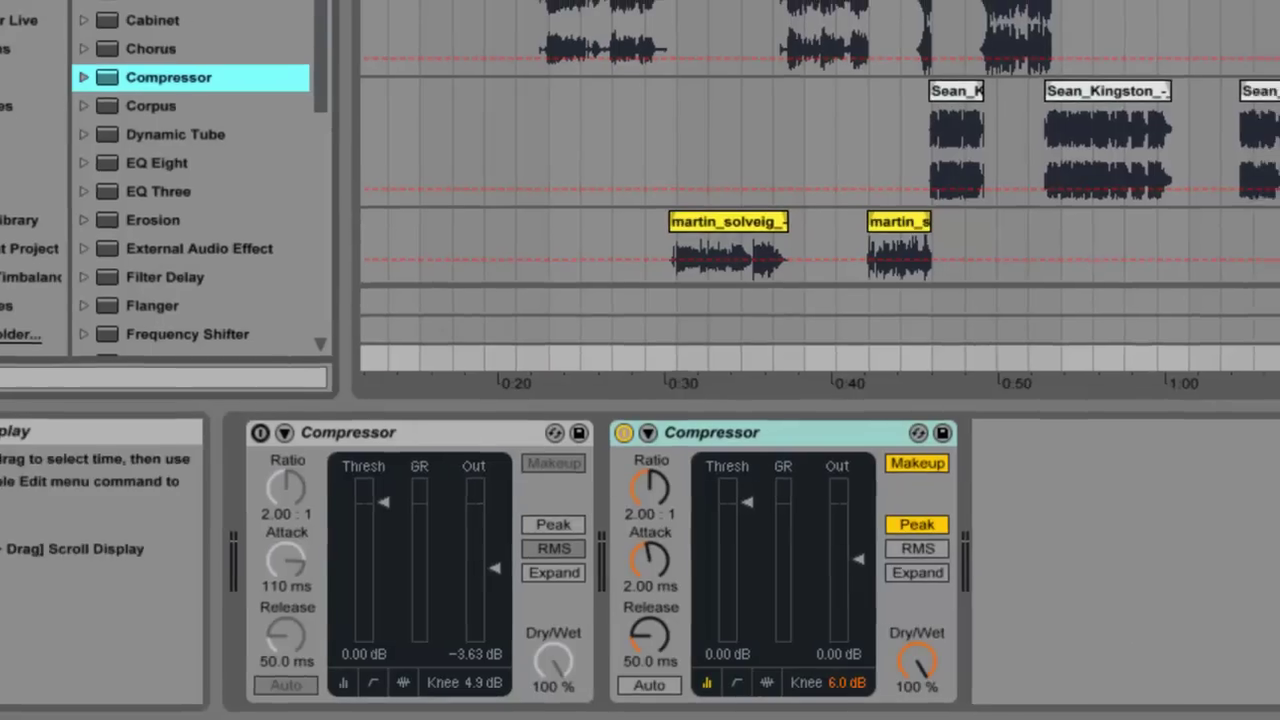
scroll(775, 151, up, 5)
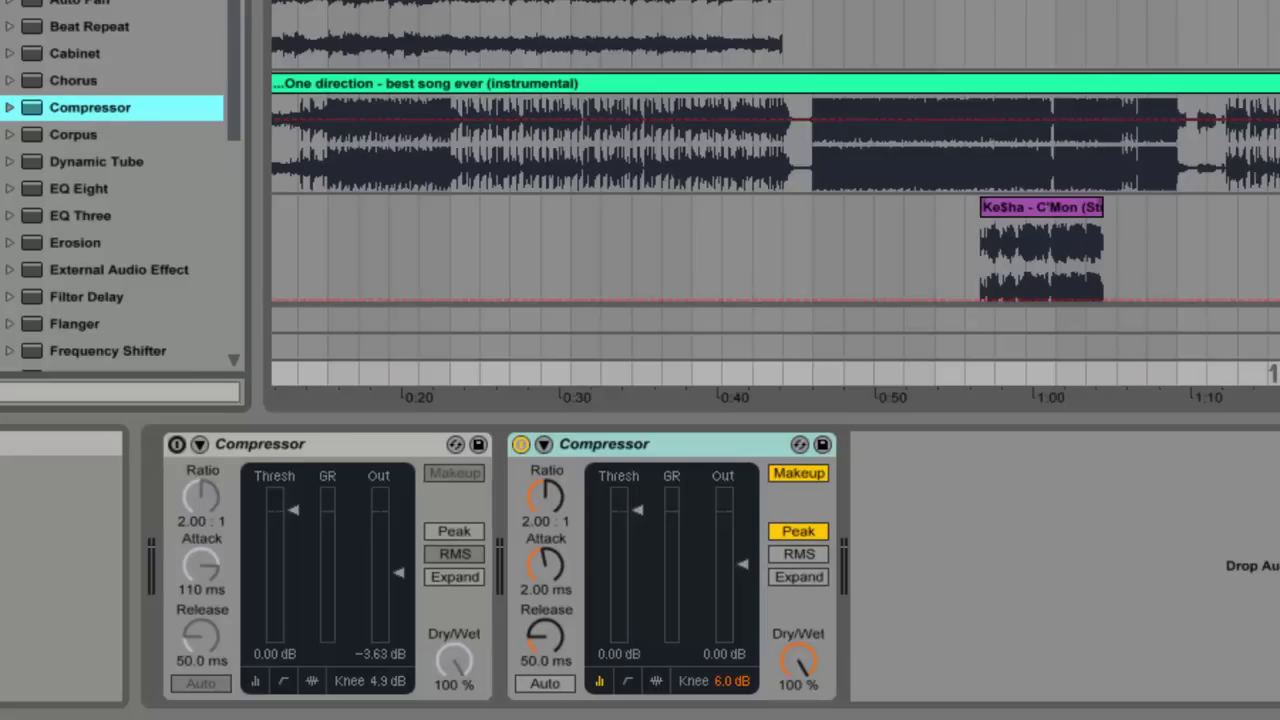
scroll(775, 151, up, 1)
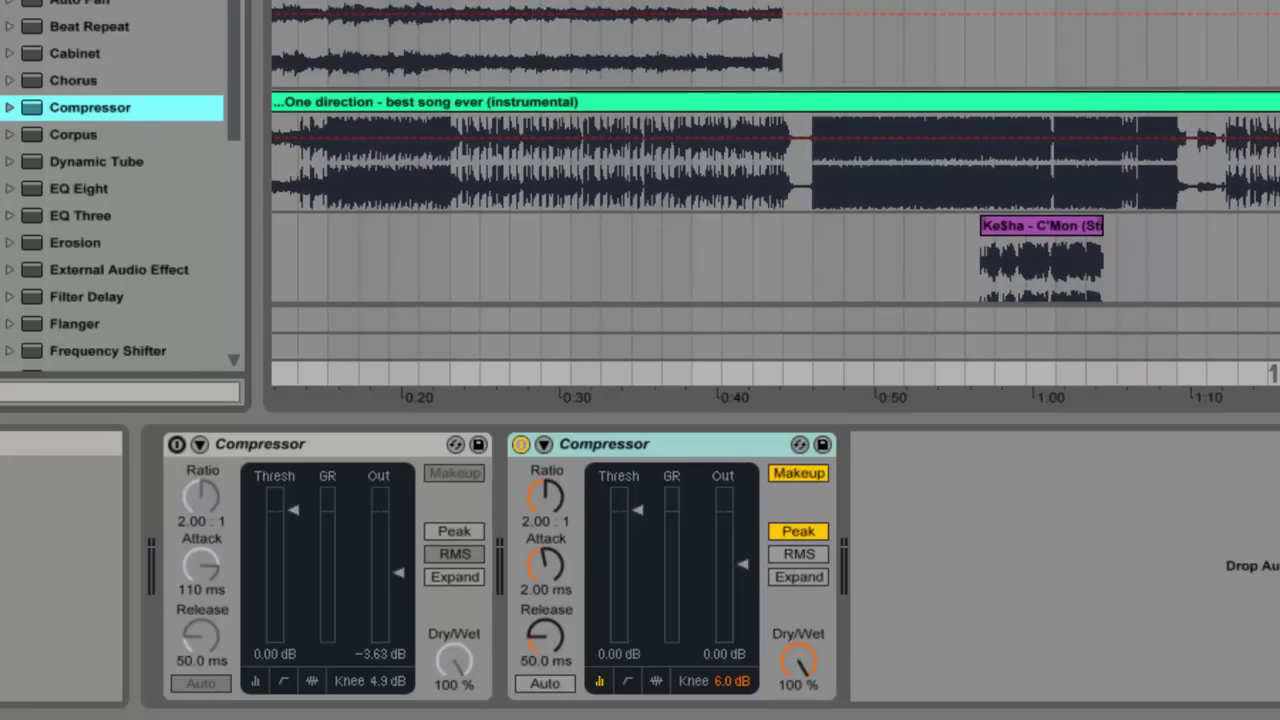
scroll(775, 151, down, 9)
scroll(775, 189, up, 9)
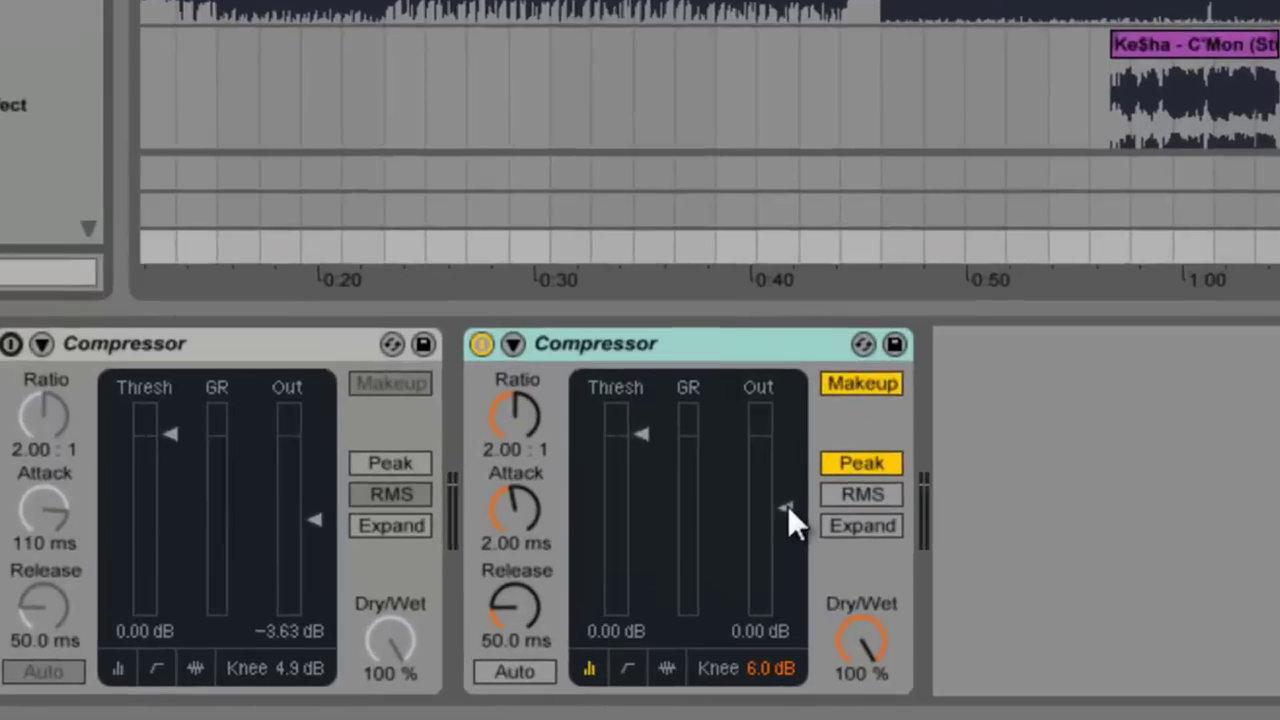
drag(742, 565, 742, 573)
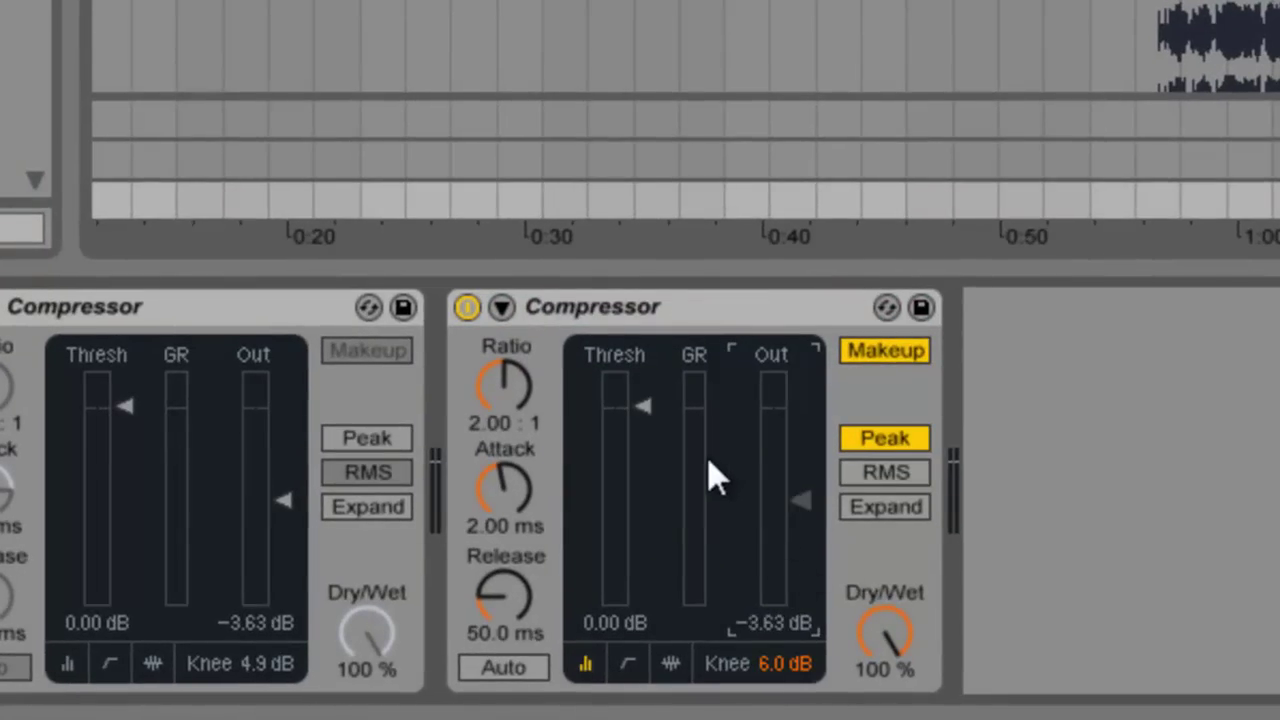
Step: Set the new Master Compressor to RMS mode with a 110 ms attack, a 4.9 dB knee and automatic release
click(910, 472)
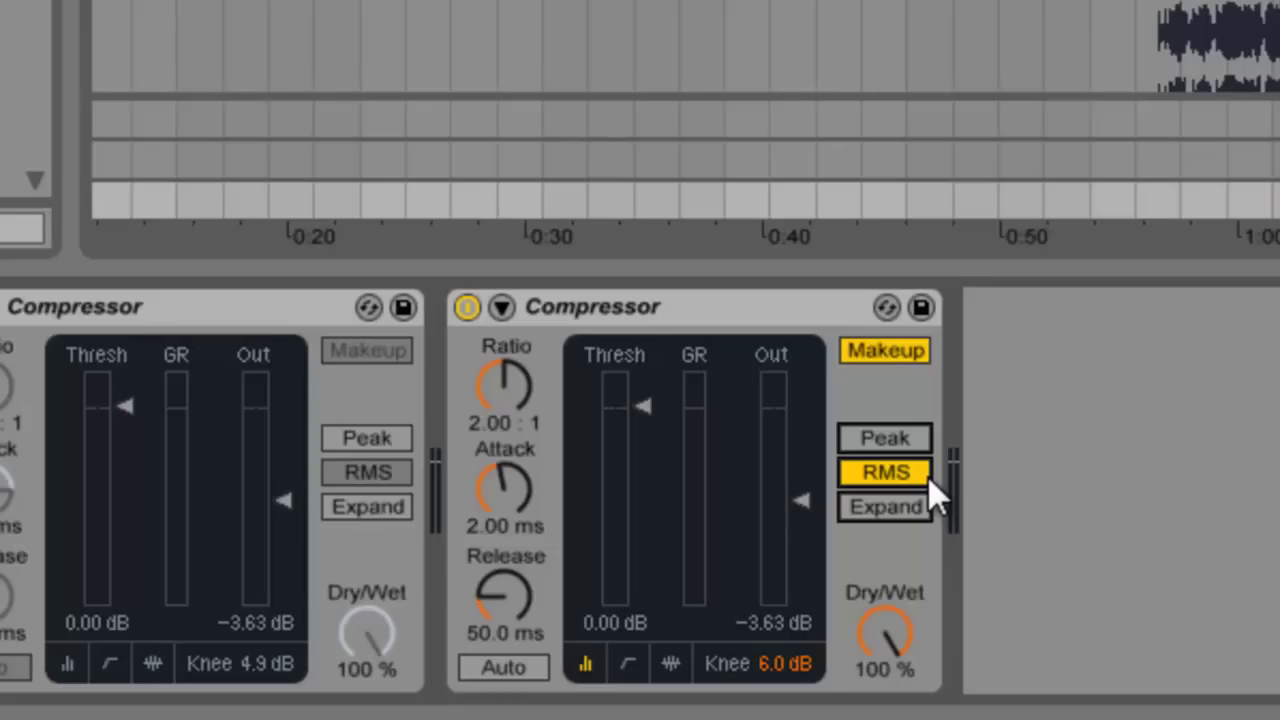
click(504, 532)
text(110)
key(Return)
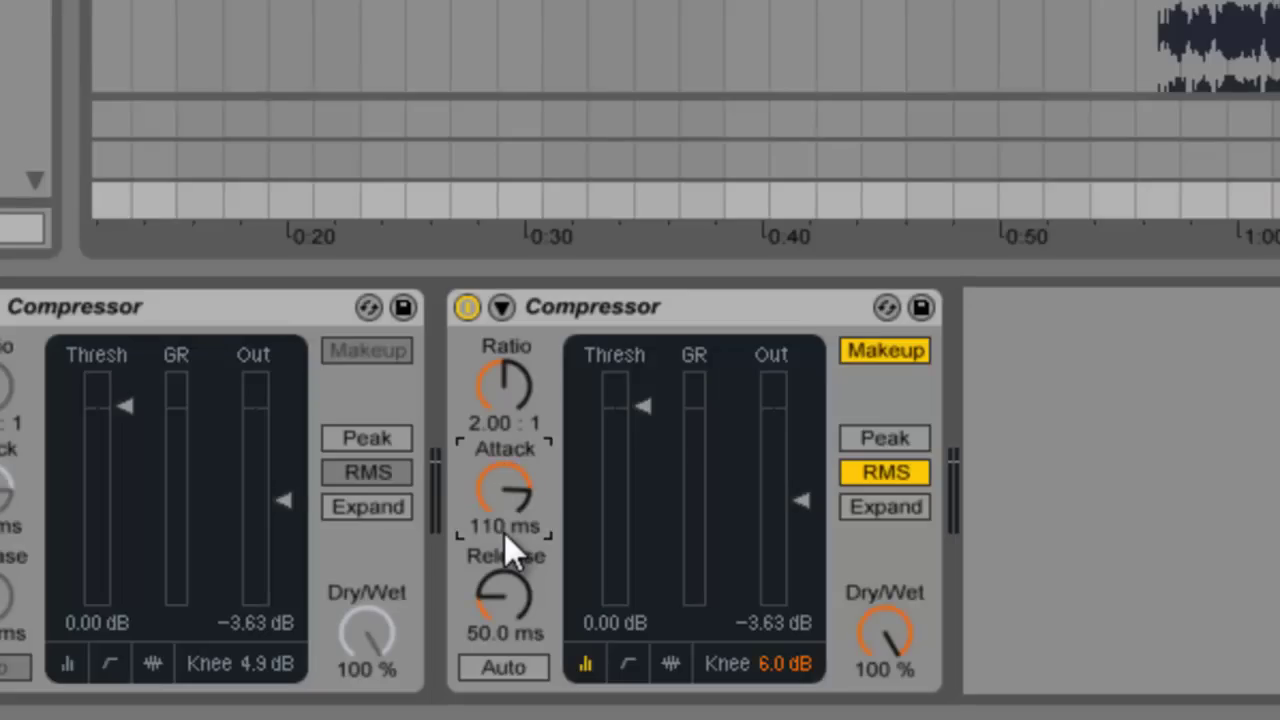
click(1204, 571)
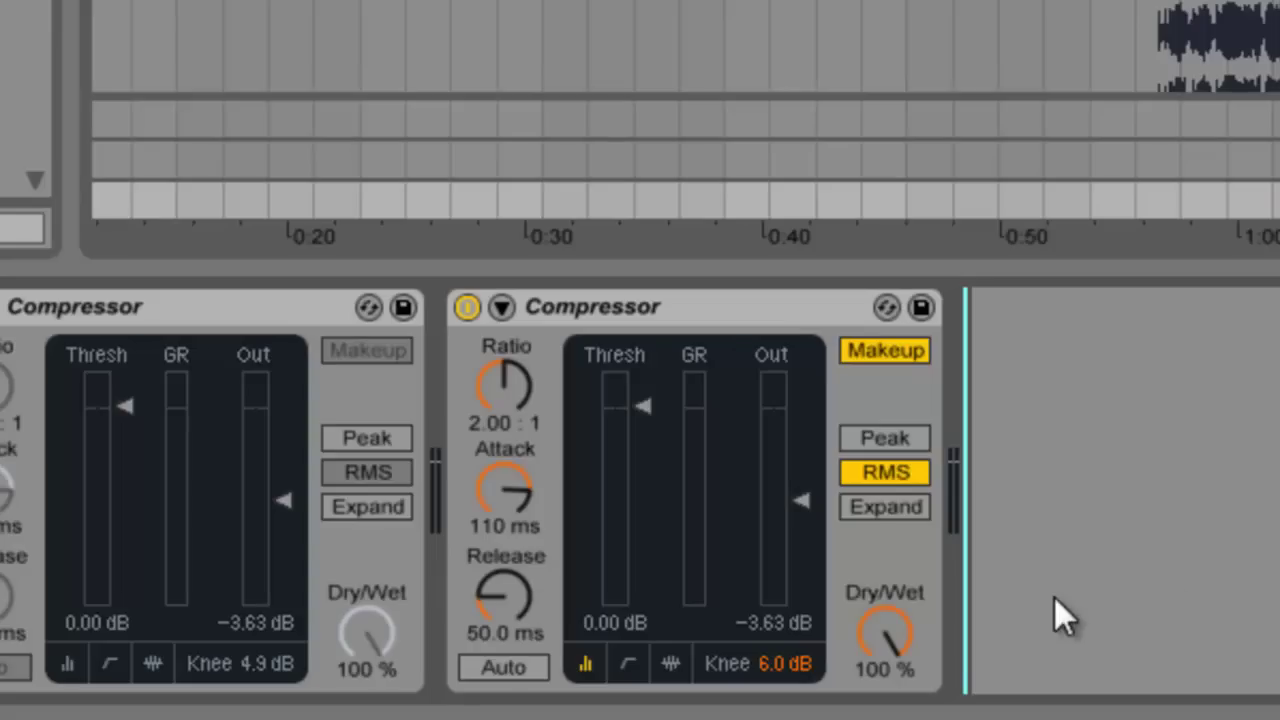
drag(784, 660, 784, 667)
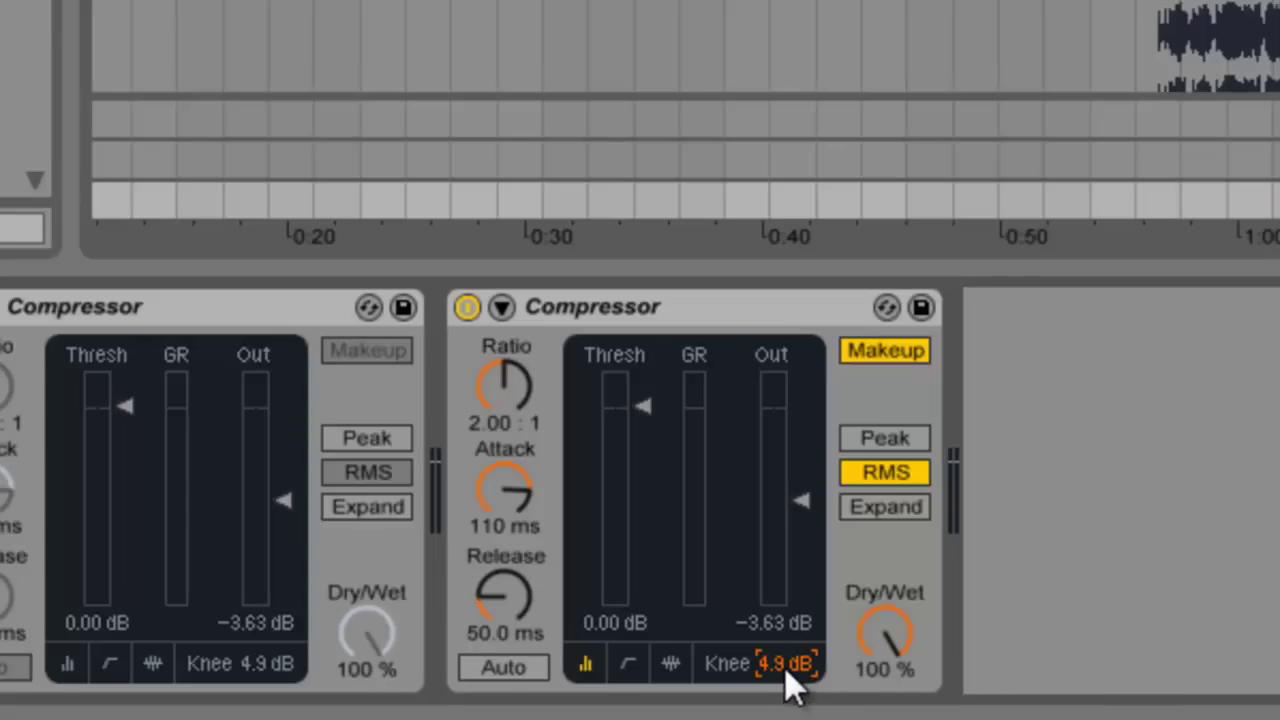
click(508, 663)
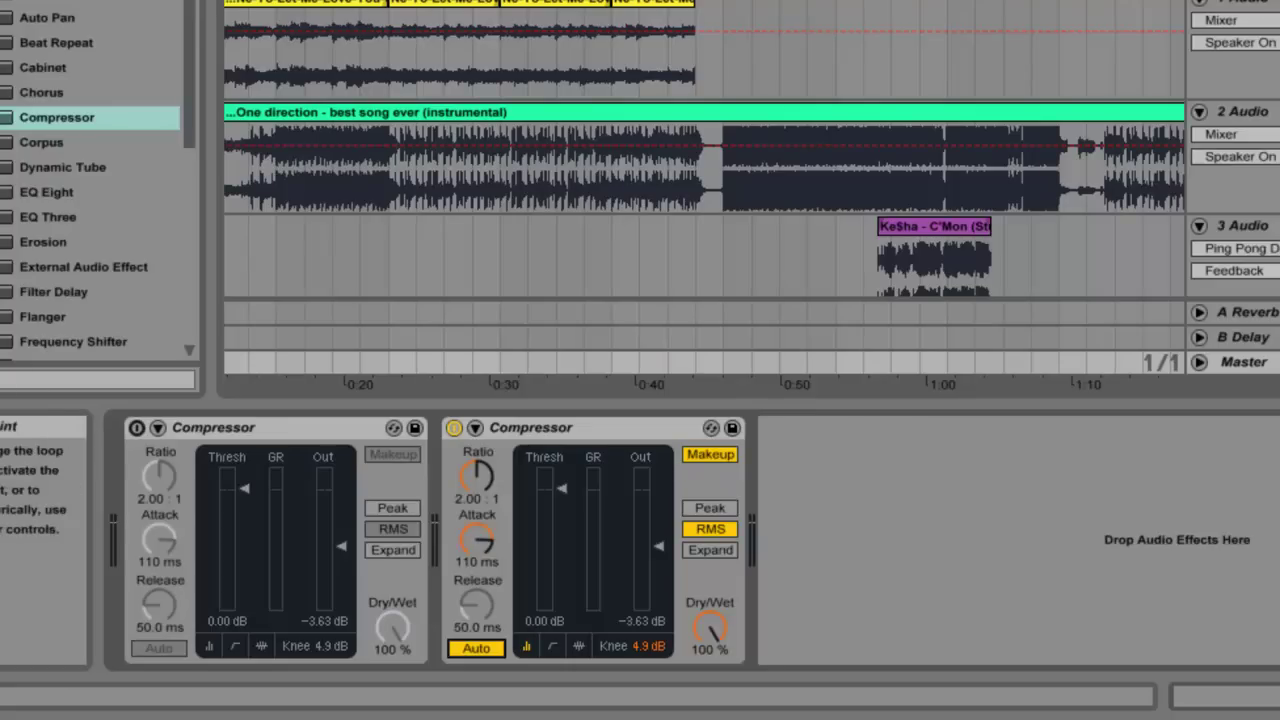
Step: Play the best song ever instrumental from about 0:45 with the Master Compressor switched on and then off to compare
drag(735, 1, 757, 3)
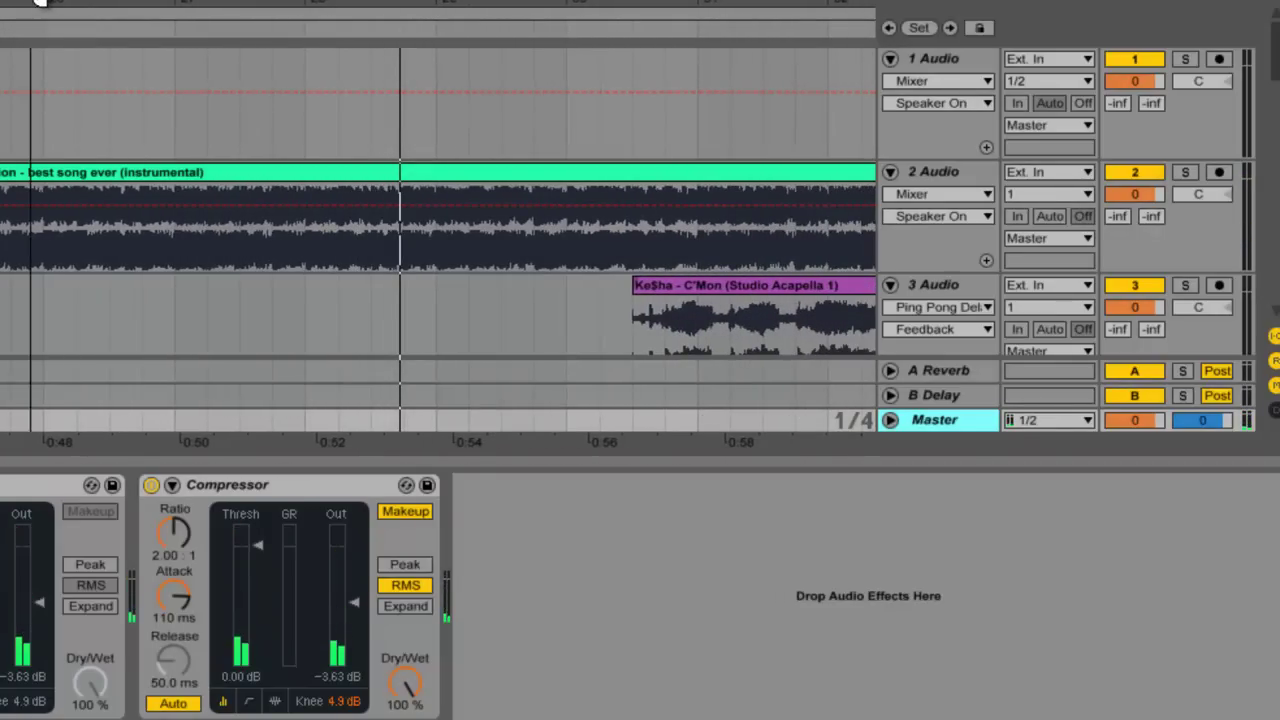
scroll(35, 8, left, 5)
click(150, 248)
click(278, 238)
click(214, 238)
click(935, 420)
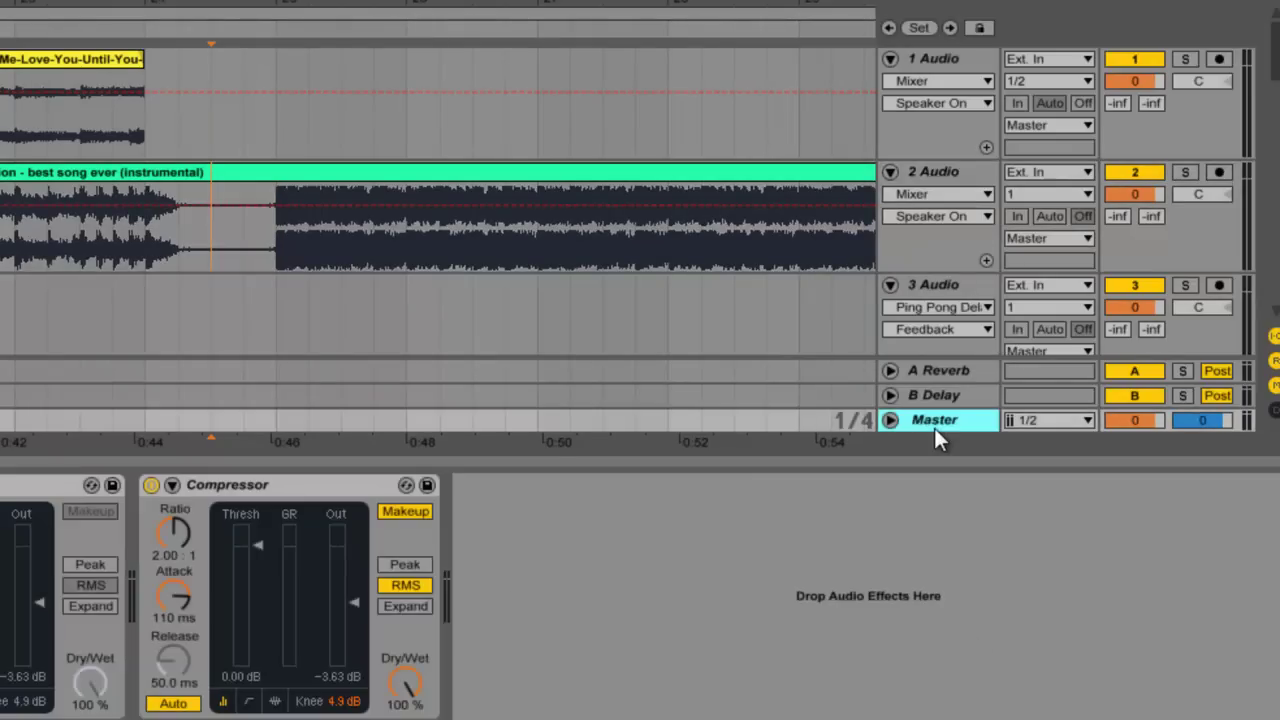
click(152, 490)
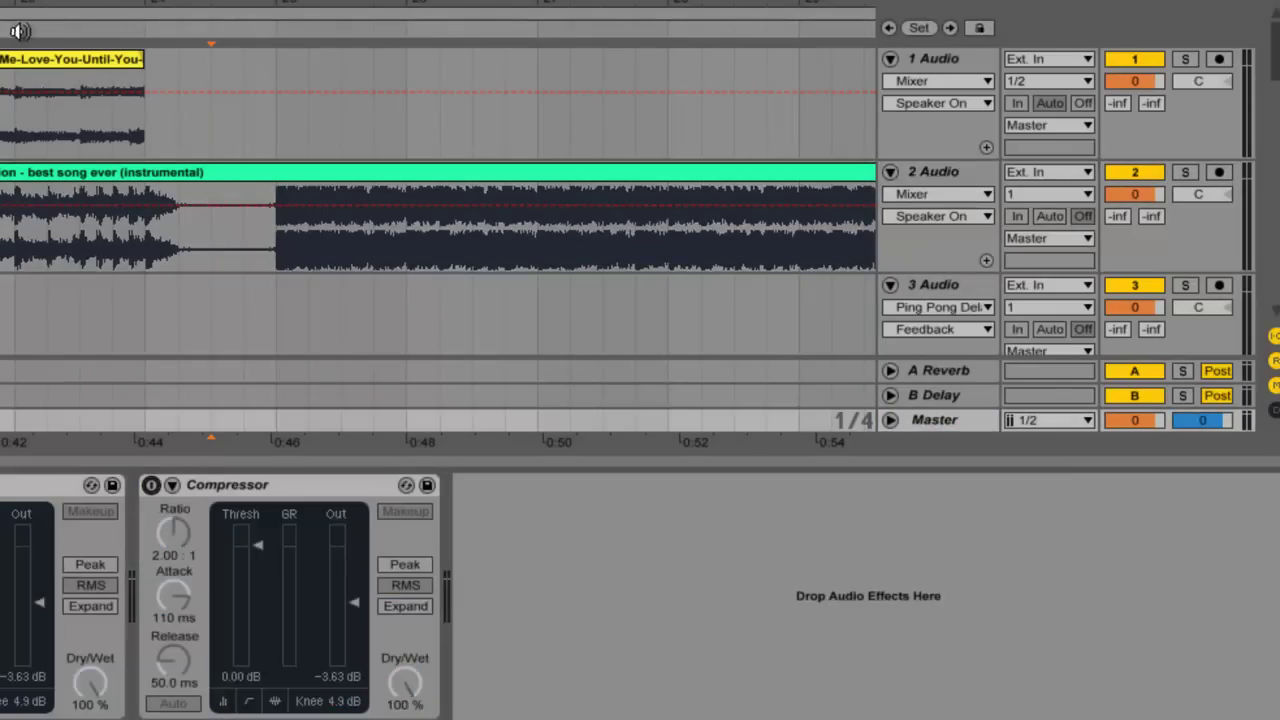
click(22, 31)
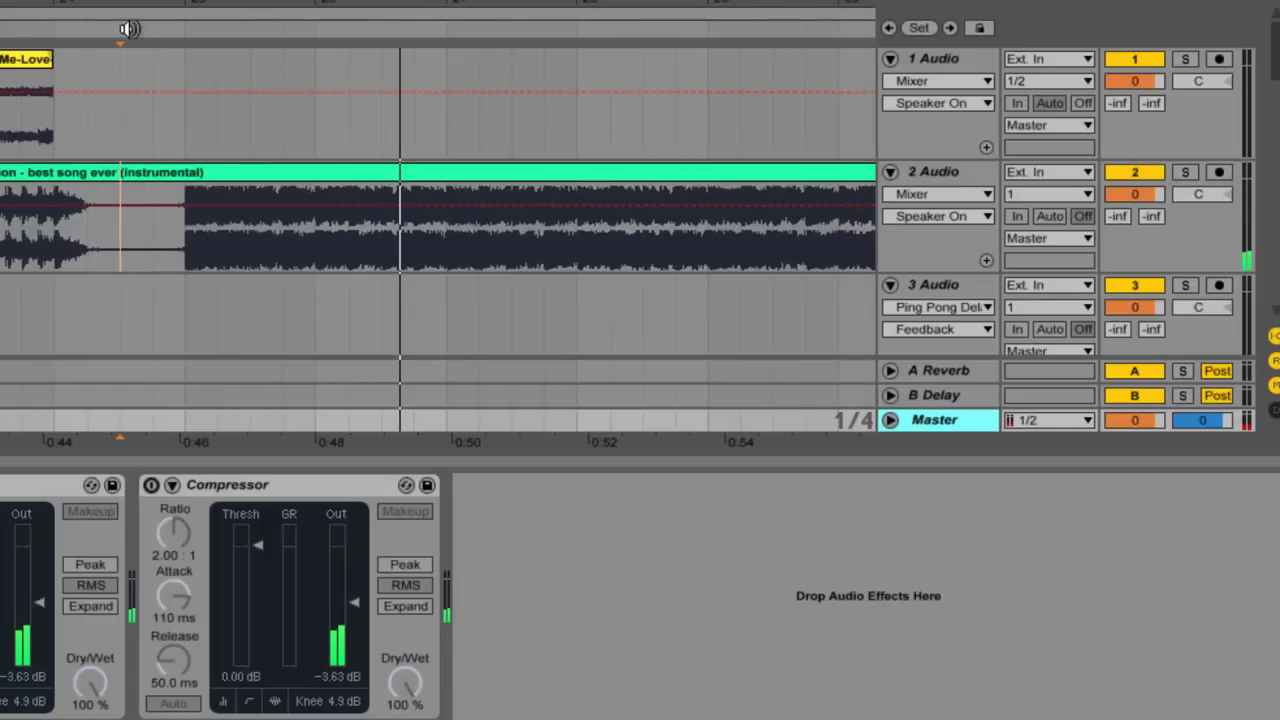
Step: Select the whole mashup across all tracks by its loop region, starting at bar 1 with a length of 86 bars
drag(126, 2, 194, 1)
click(175, 248)
drag(131, 3, 126, 9)
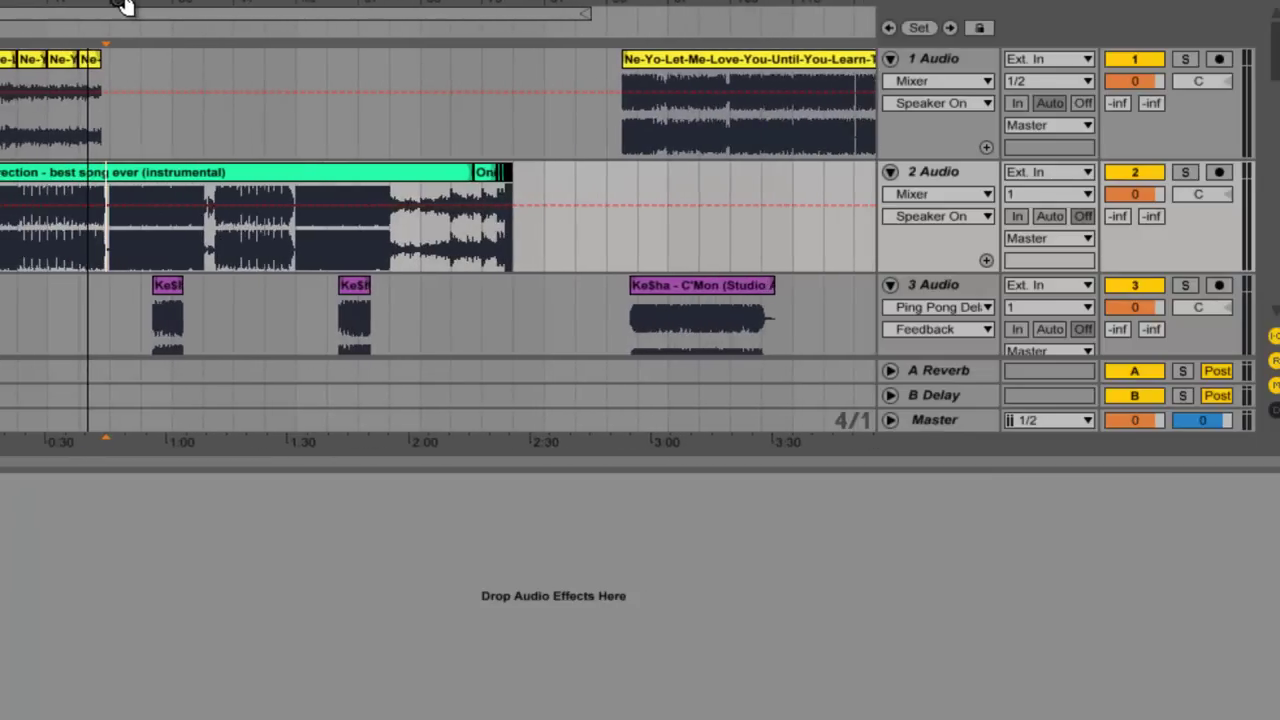
click(42, 17)
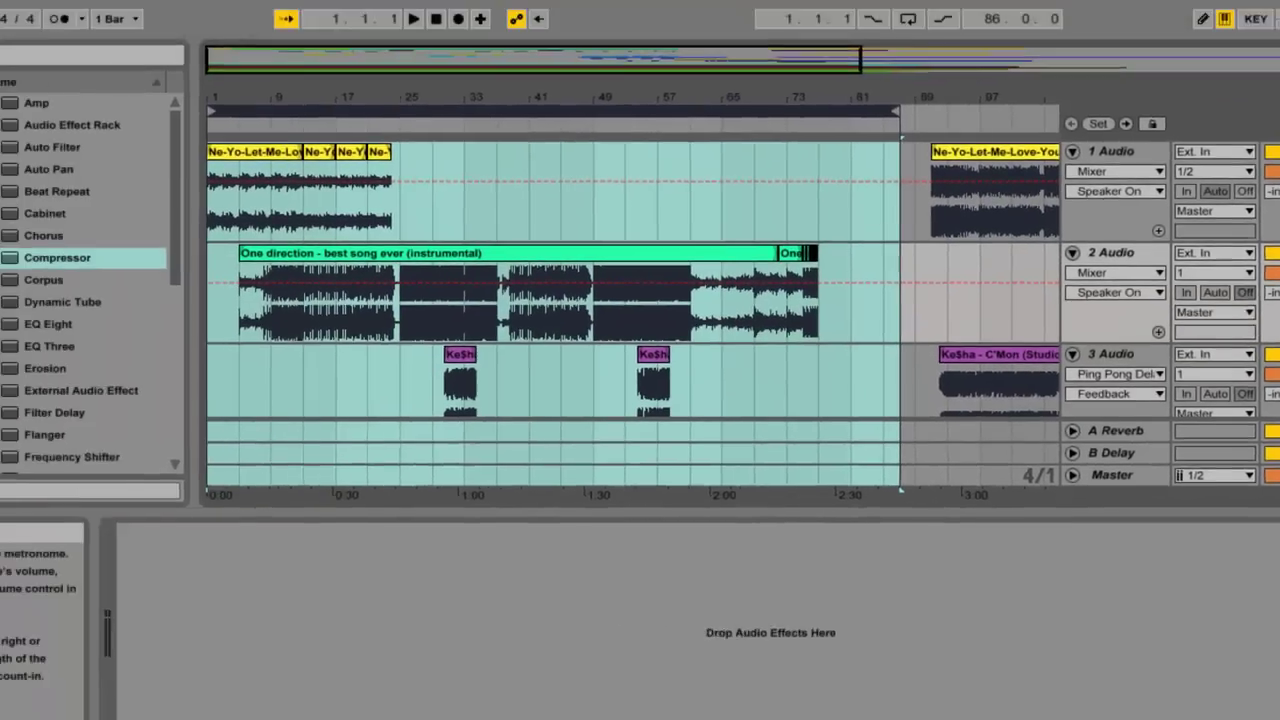
click(20, 37)
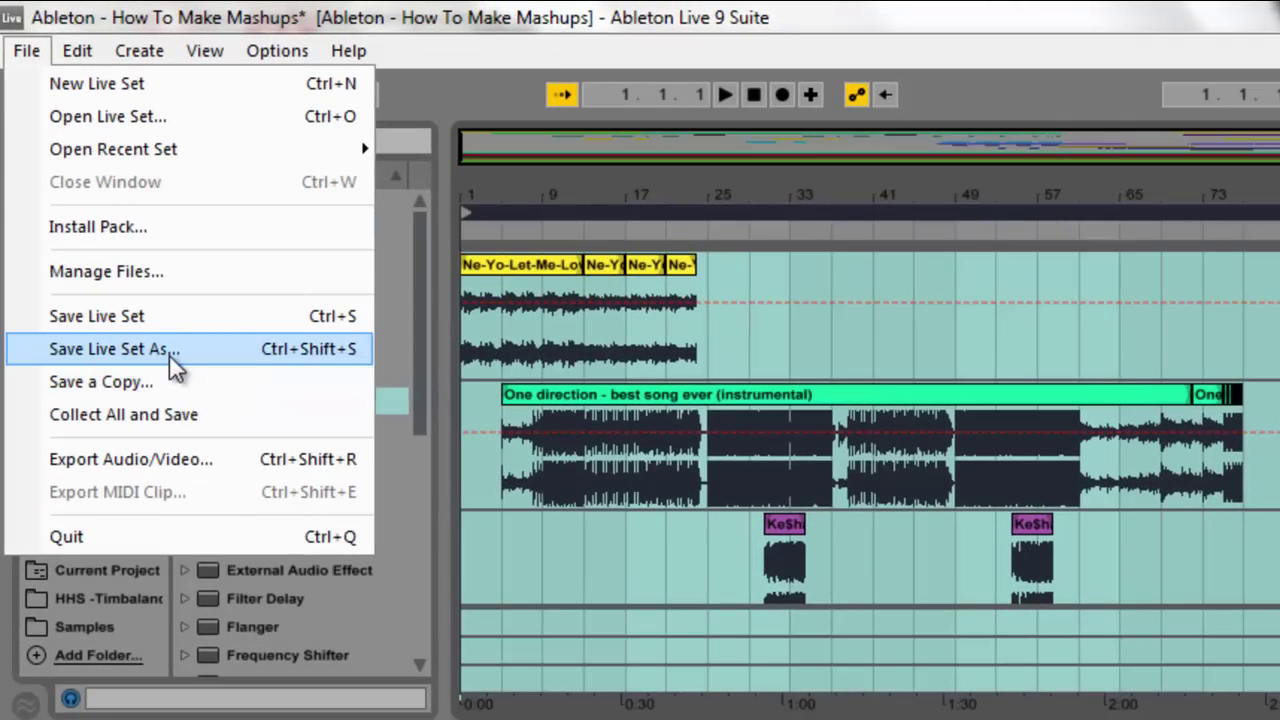
click(168, 350)
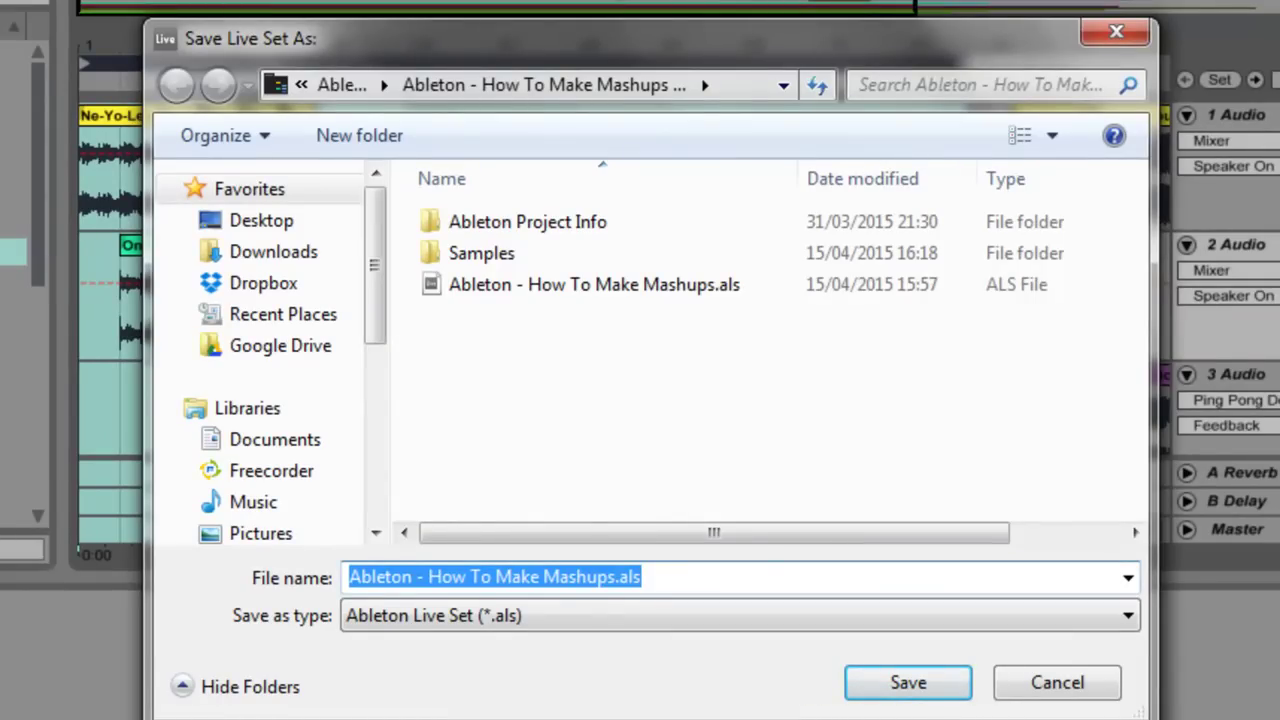
click(1069, 690)
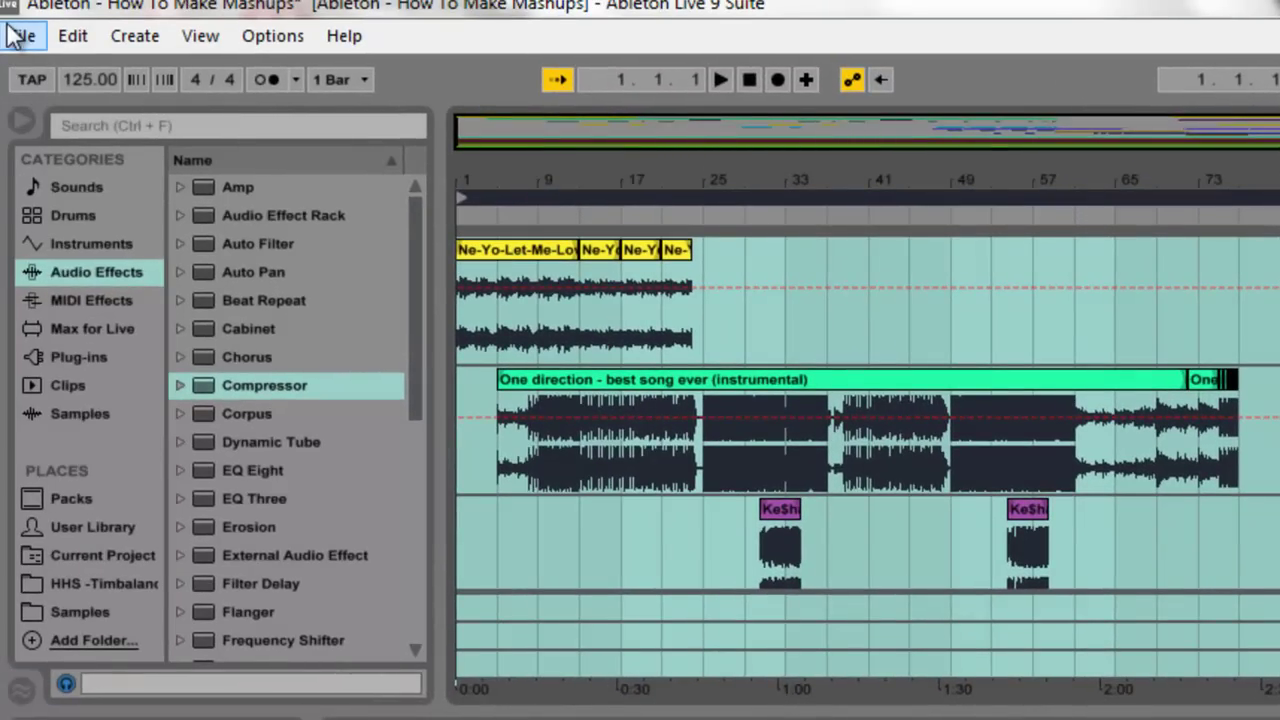
Step: Export the Master track as a 44100 Hz, 32-bit WAV file named Ableton - How To Make Mashups.wav
click(18, 36)
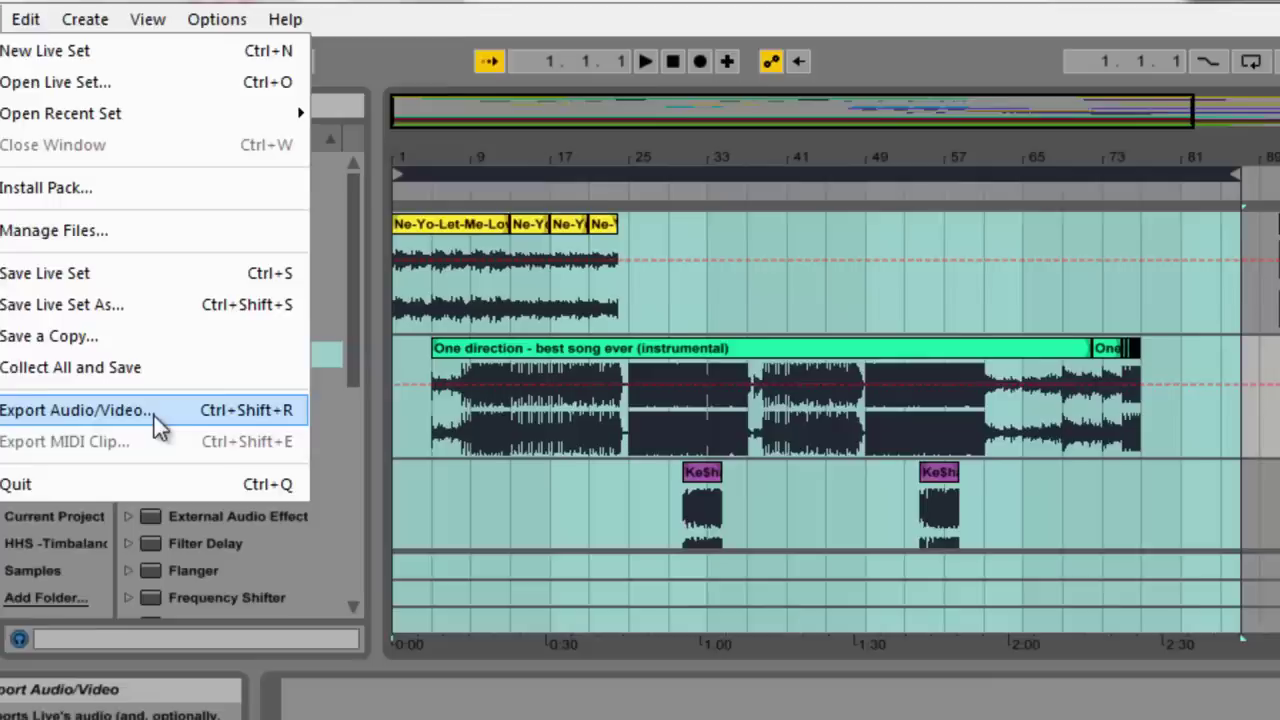
click(206, 448)
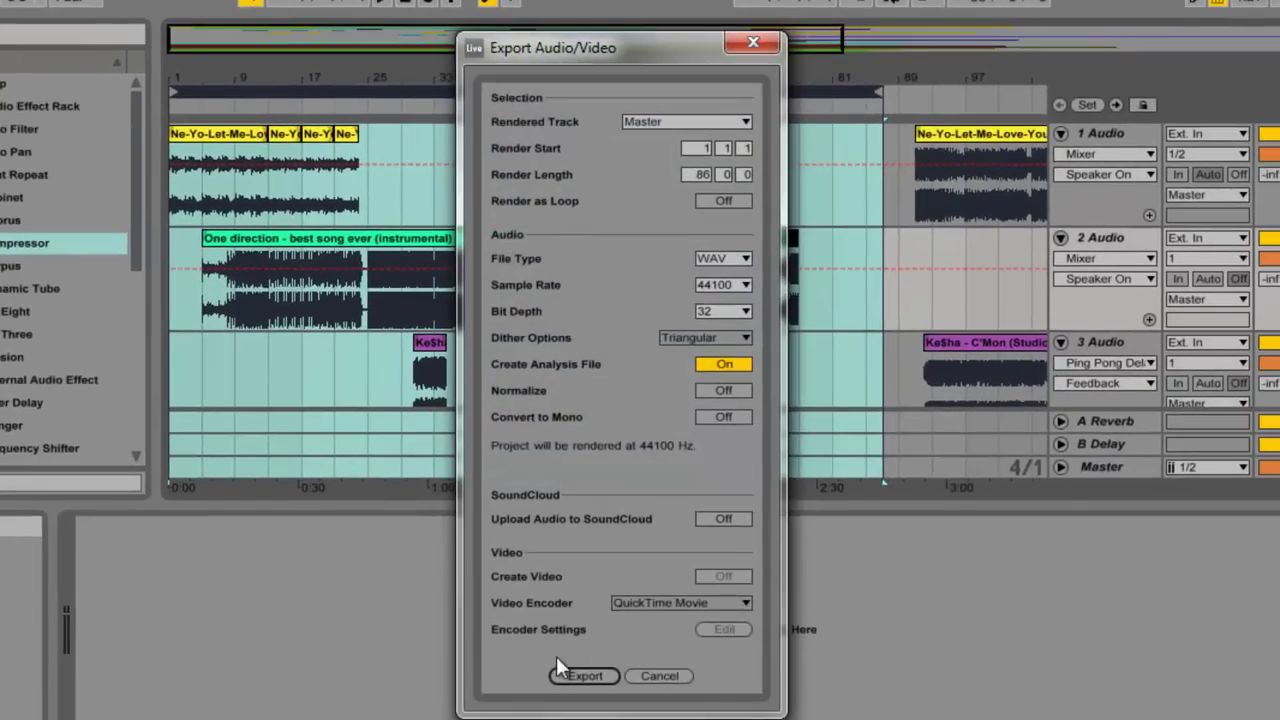
click(574, 676)
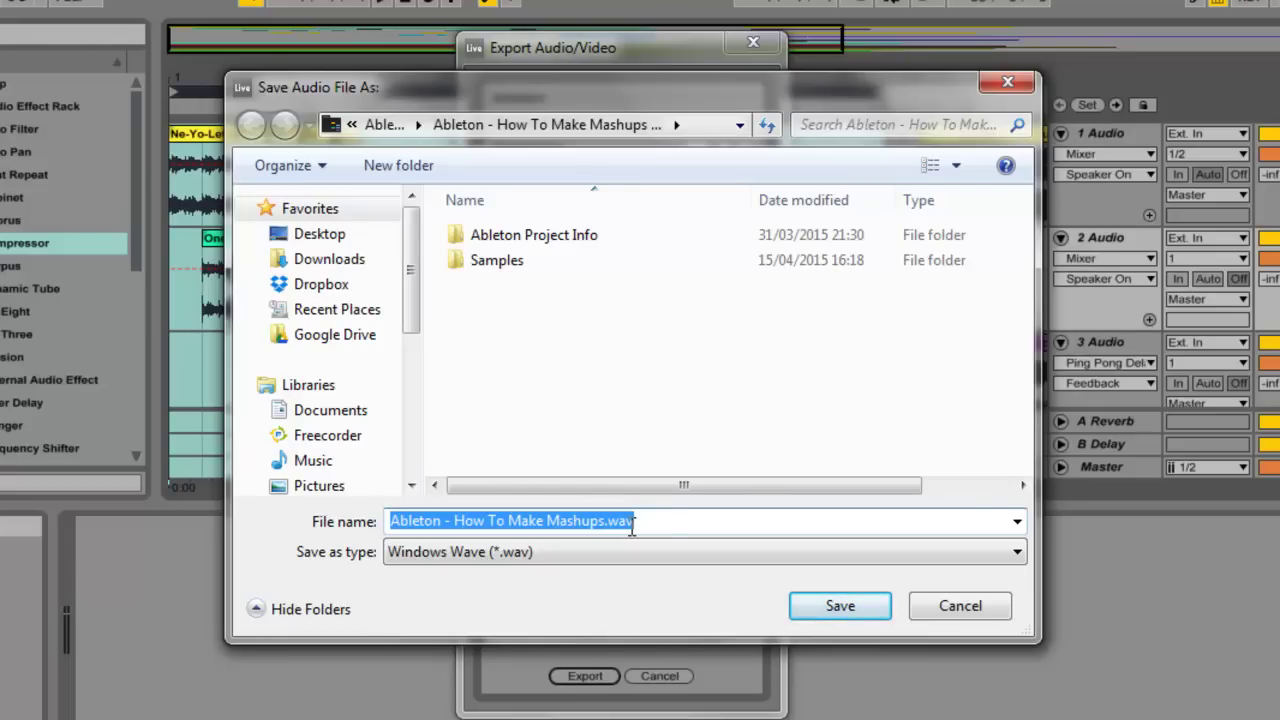
click(822, 603)
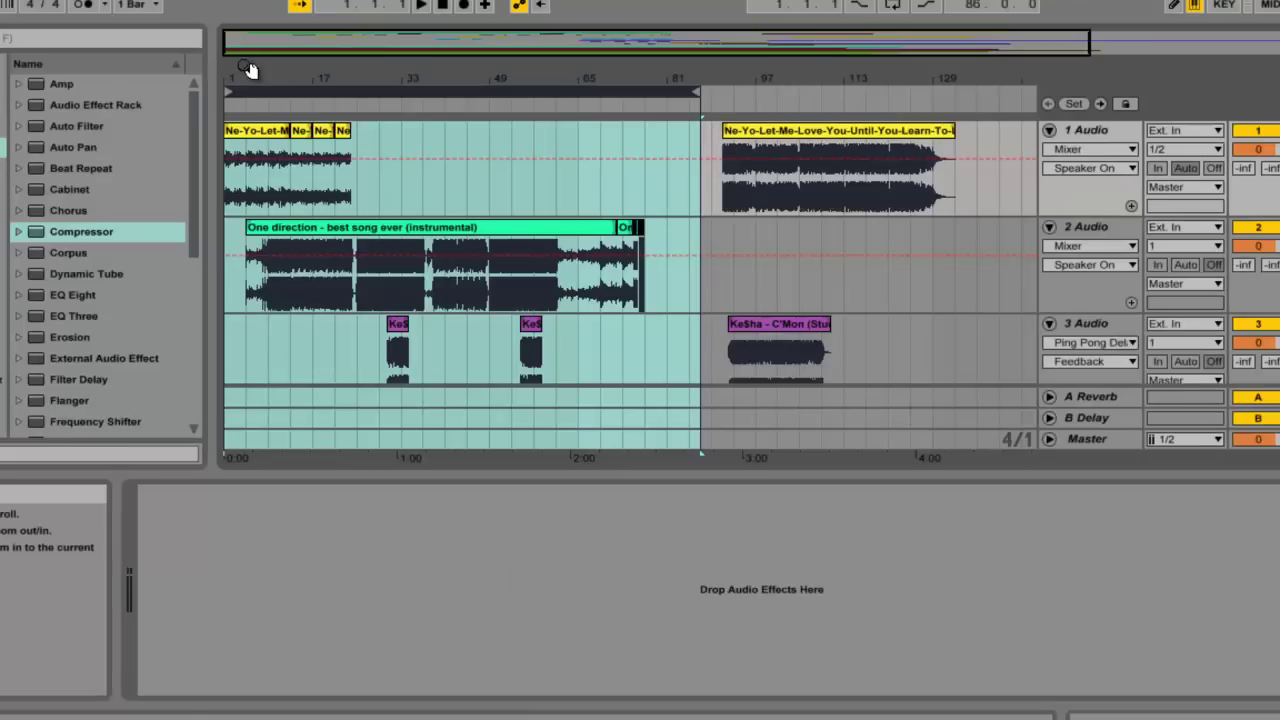
Step: Play the finished mashup from about bar 23, just before the Ne-Yo clips end
mouse_move(250, 69)
mouse_down()
mouse_move(259, 81)
mouse_move(250, 76)
mouse_up()
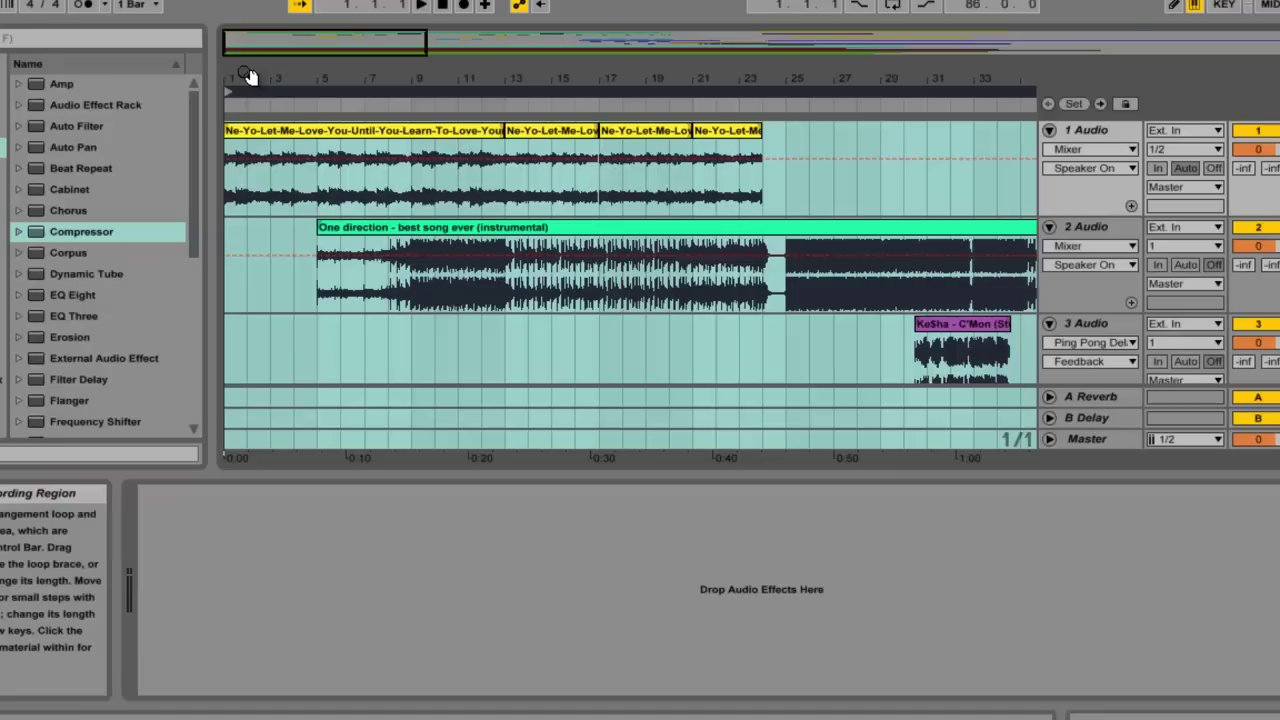
click(737, 104)
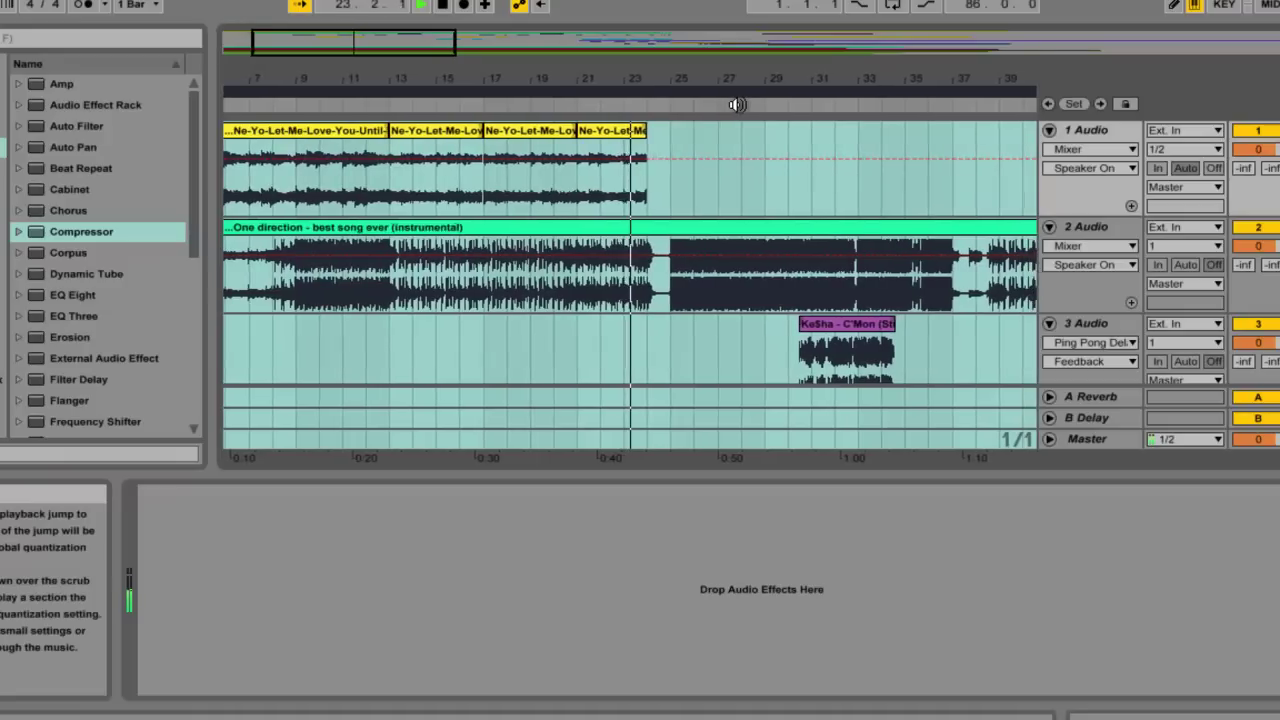